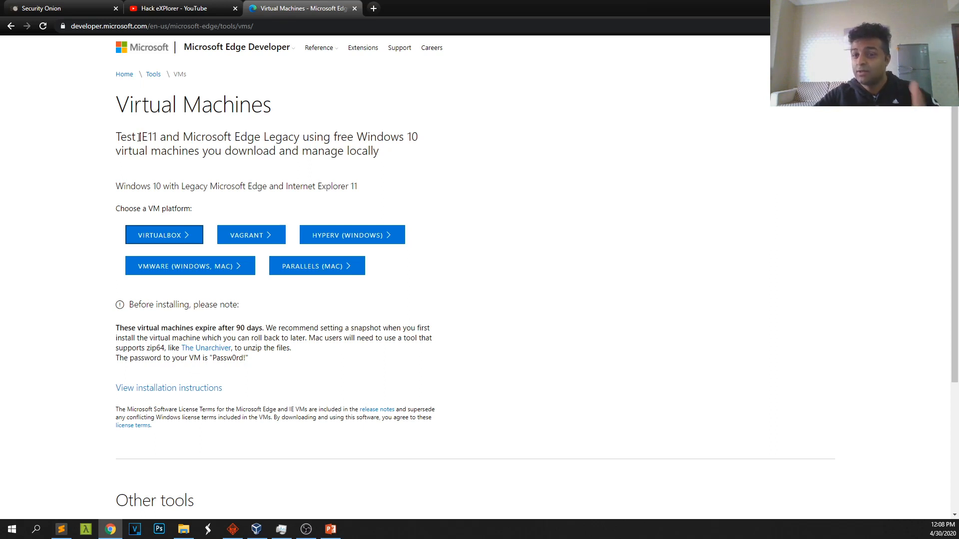
Highlight IE11 and the 90-day expiry note, then switch to the Security Onion website tab
drag(140, 136, 157, 139)
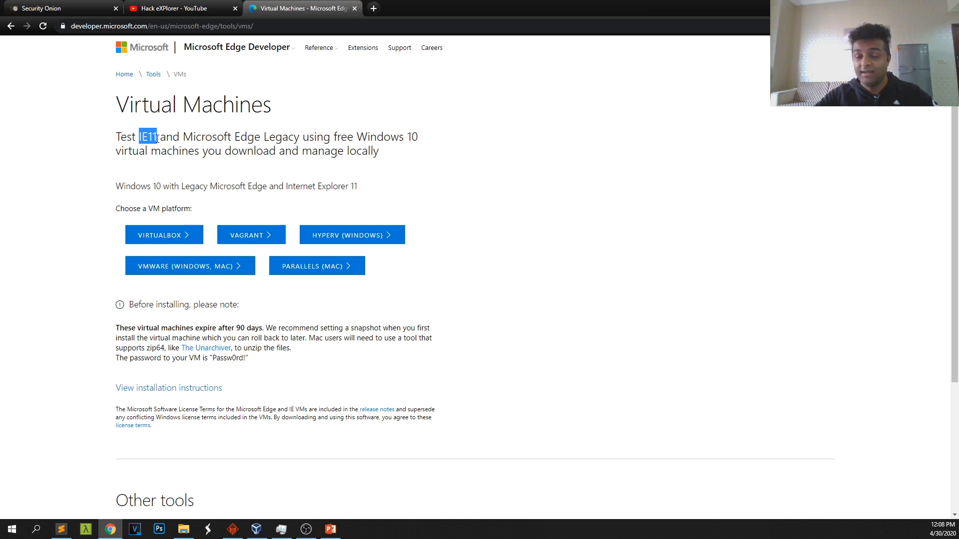
click(169, 165)
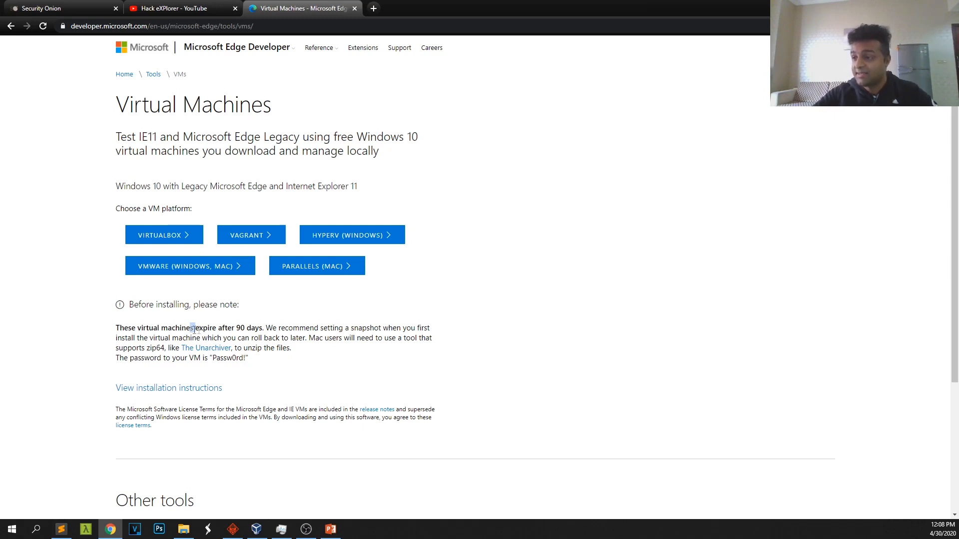
drag(190, 329, 257, 329)
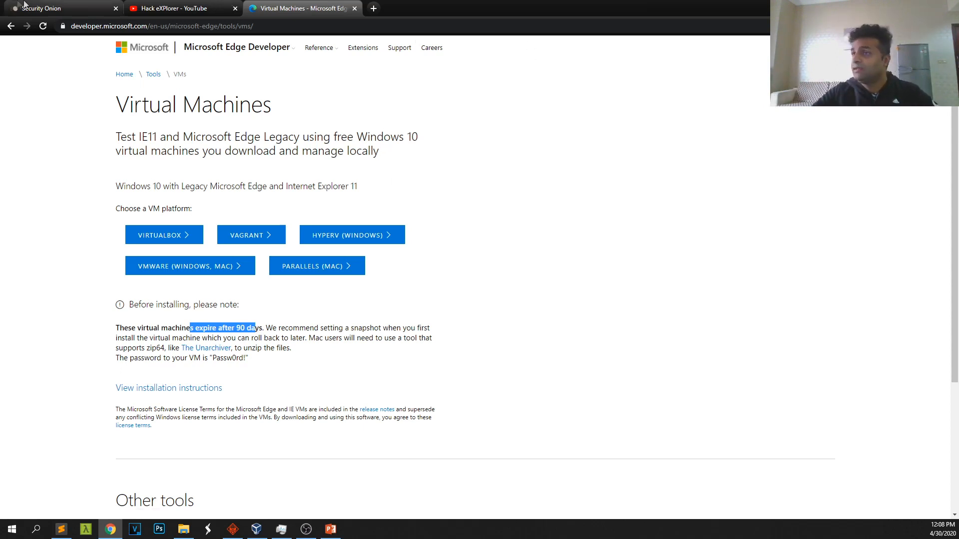
click(39, 5)
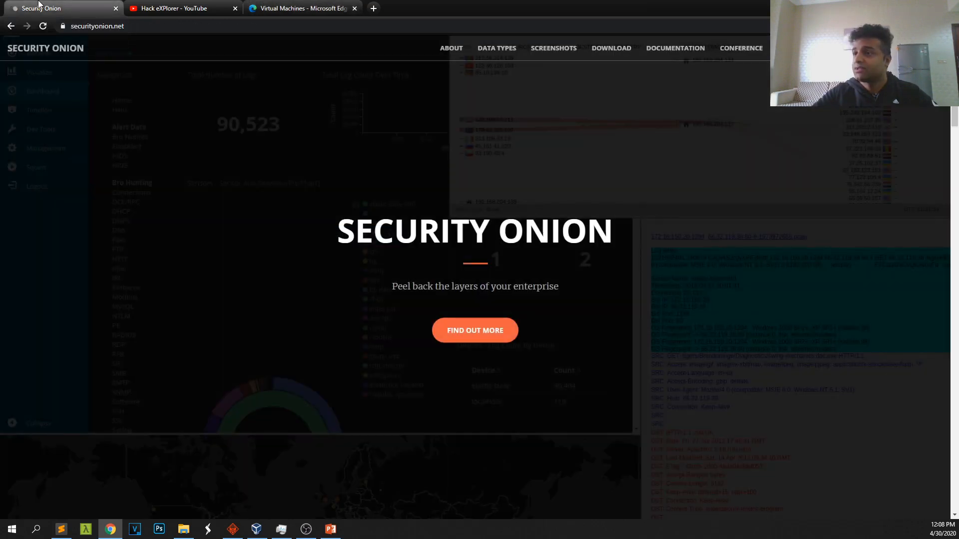
Open the Security Onion download's Verify_ISO guide on GitHub and follow its Installation guide link
click(618, 53)
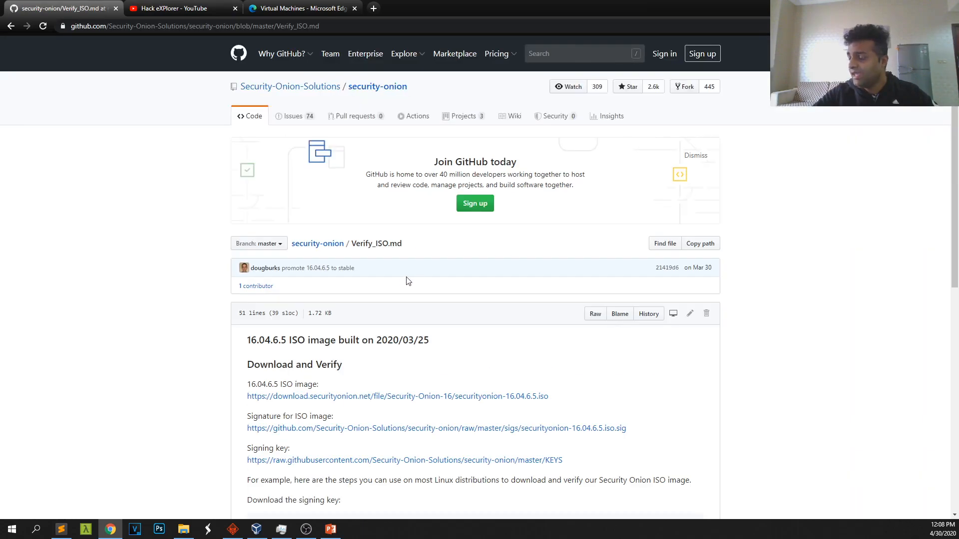
scroll(403, 275, down, 2)
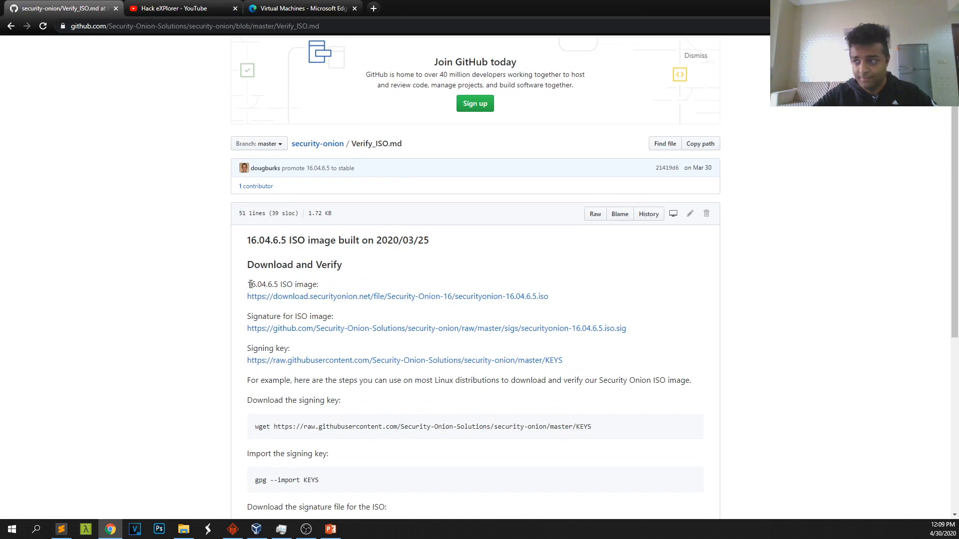
drag(252, 285, 322, 286)
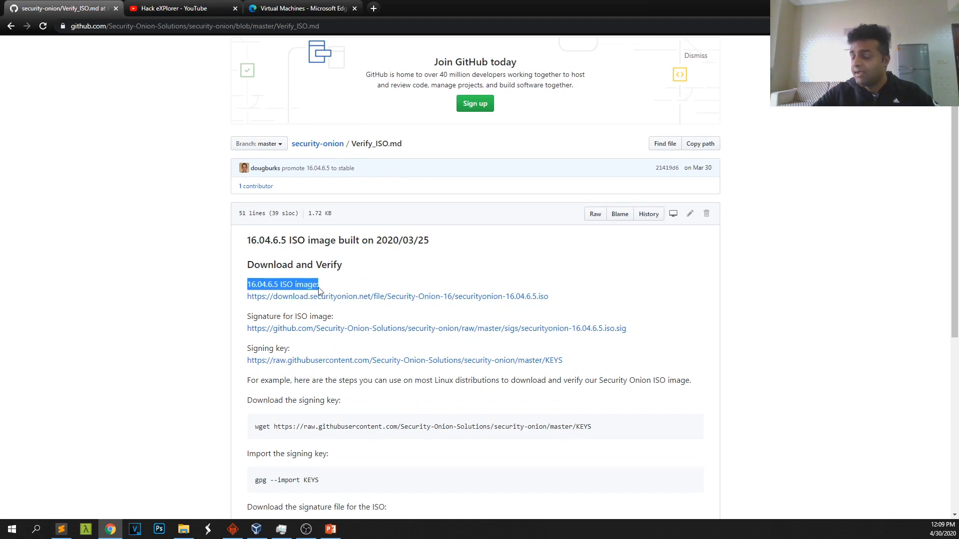
scroll(315, 312, down, 6)
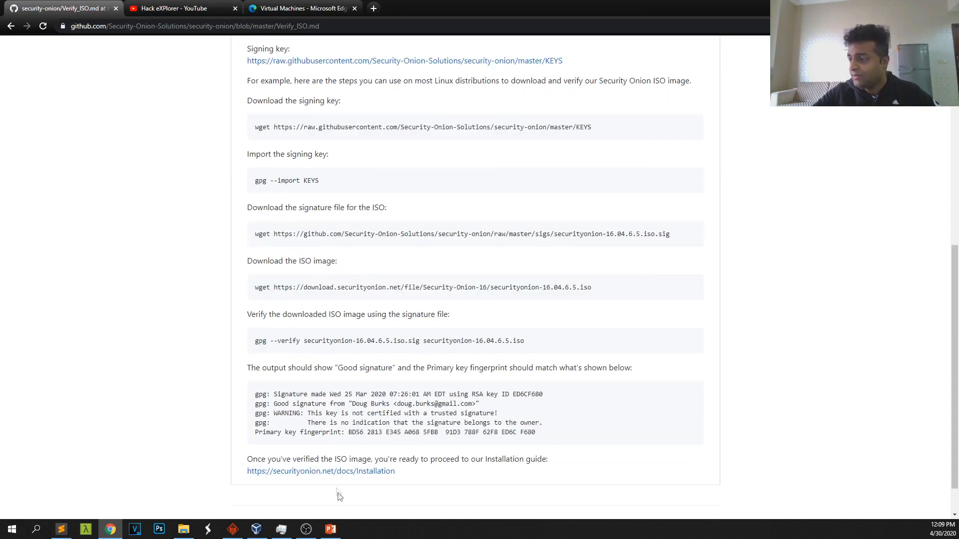
click(330, 474)
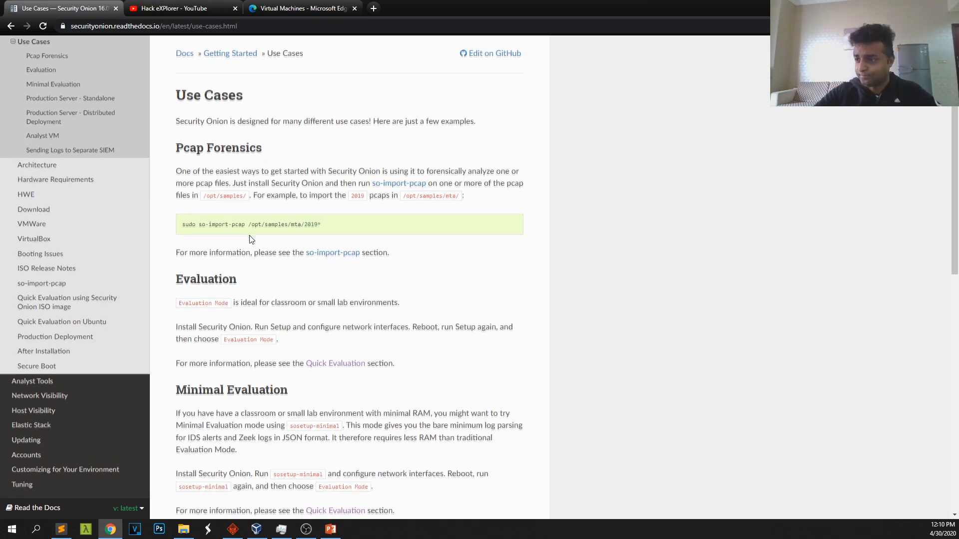
Highlight the Evaluation and Minimal Evaluation use cases, then return to the Edge virtual machines tab
scroll(234, 230, down, 2)
drag(179, 183, 242, 180)
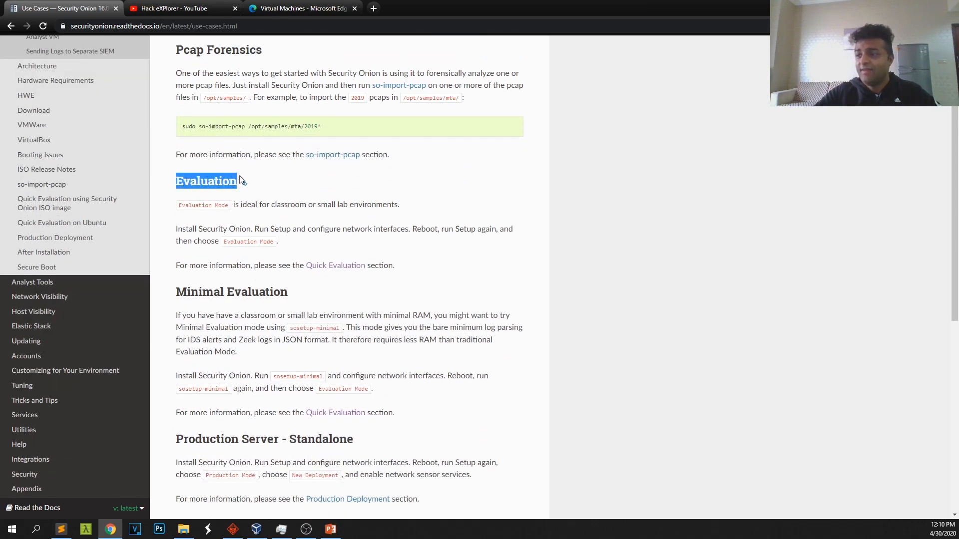
drag(178, 292, 274, 295)
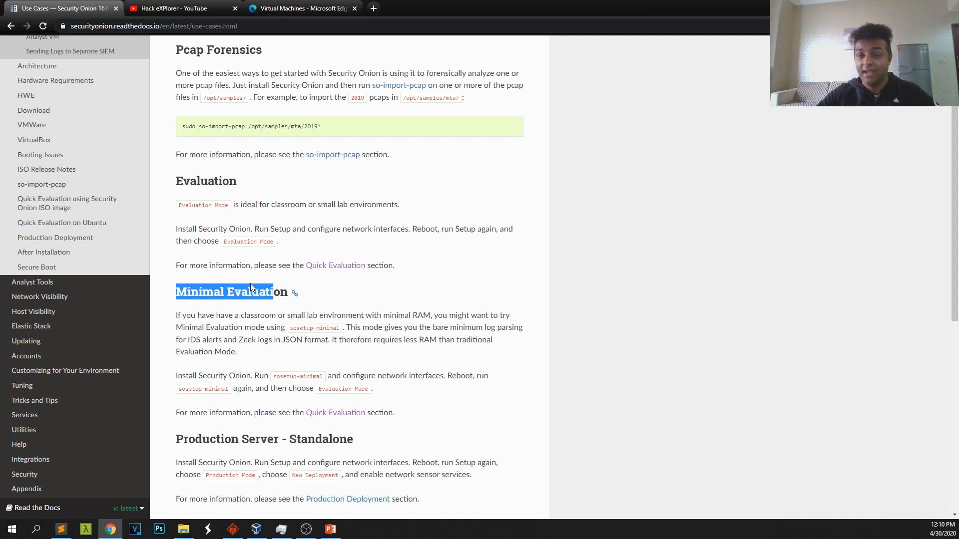
drag(175, 181, 236, 182)
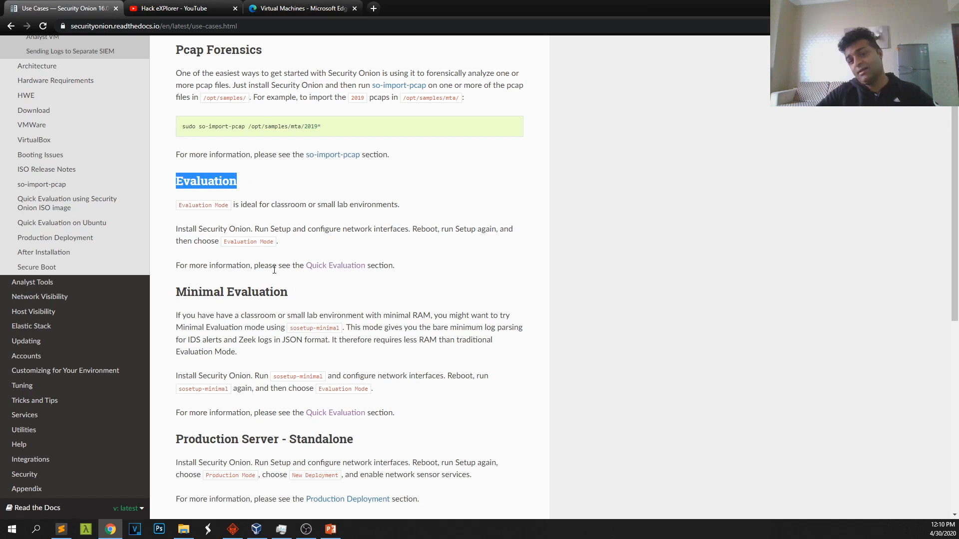
scroll(274, 270, up, 2)
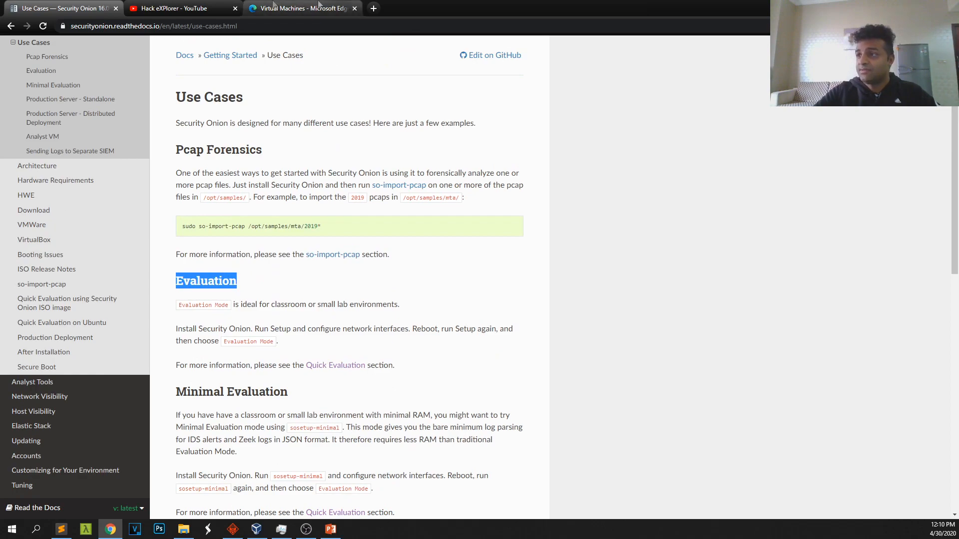
click(299, 8)
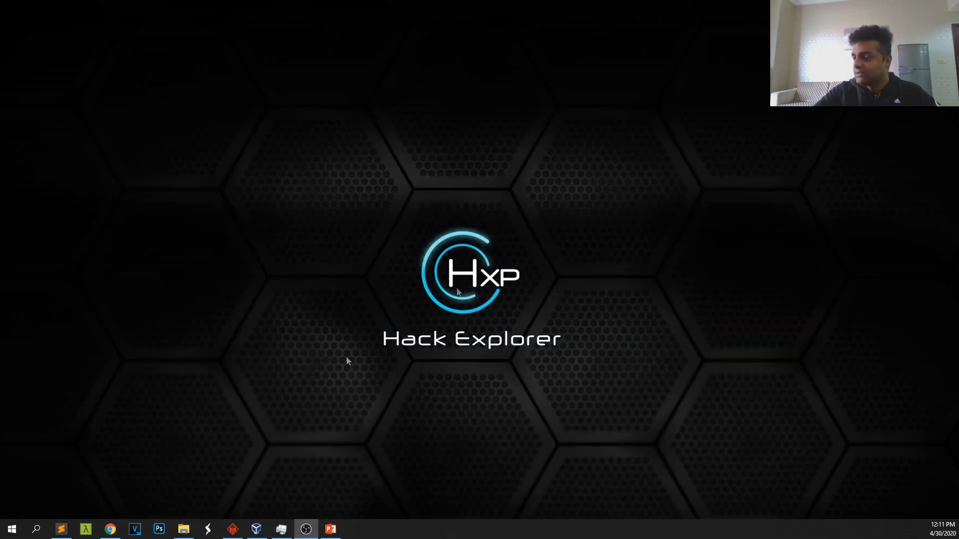
Browse to D:\Virtual Machines\Original Images in File Explorer, then bring VirtualBox Manager forward
click(184, 529)
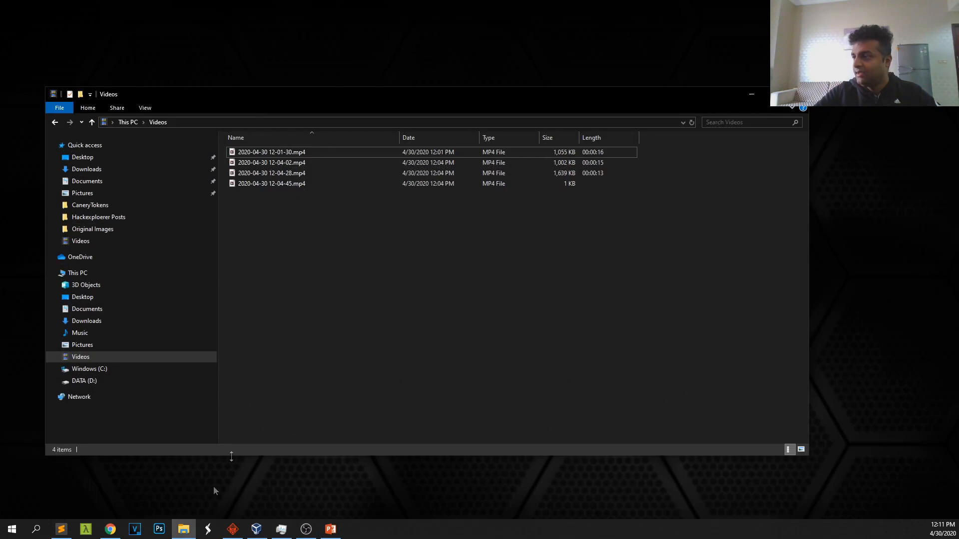
click(93, 382)
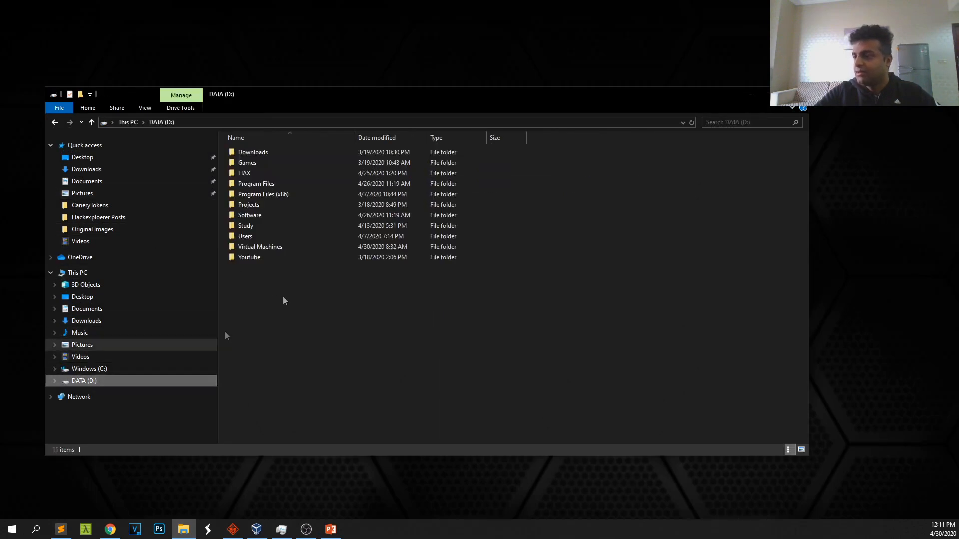
double_click(254, 246)
click(256, 165)
double_click(256, 165)
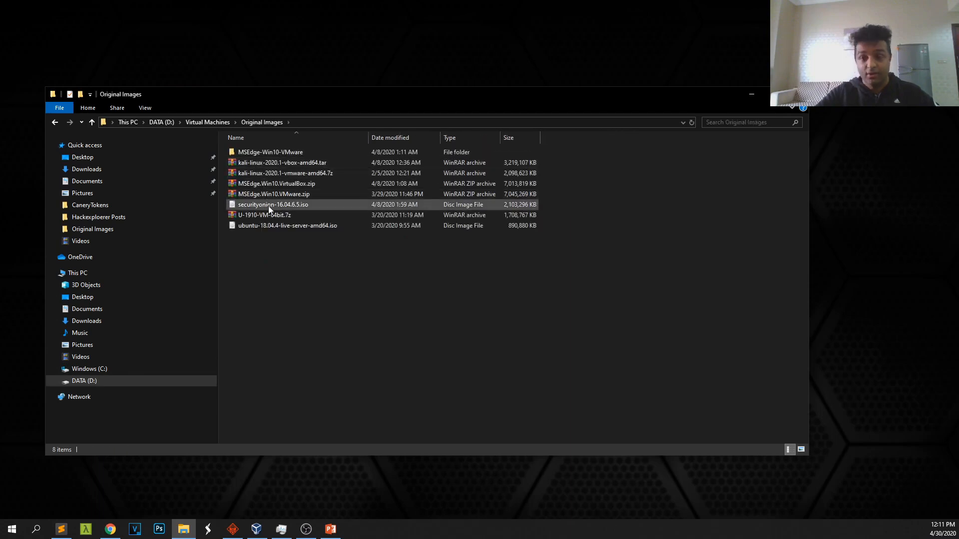
click(257, 530)
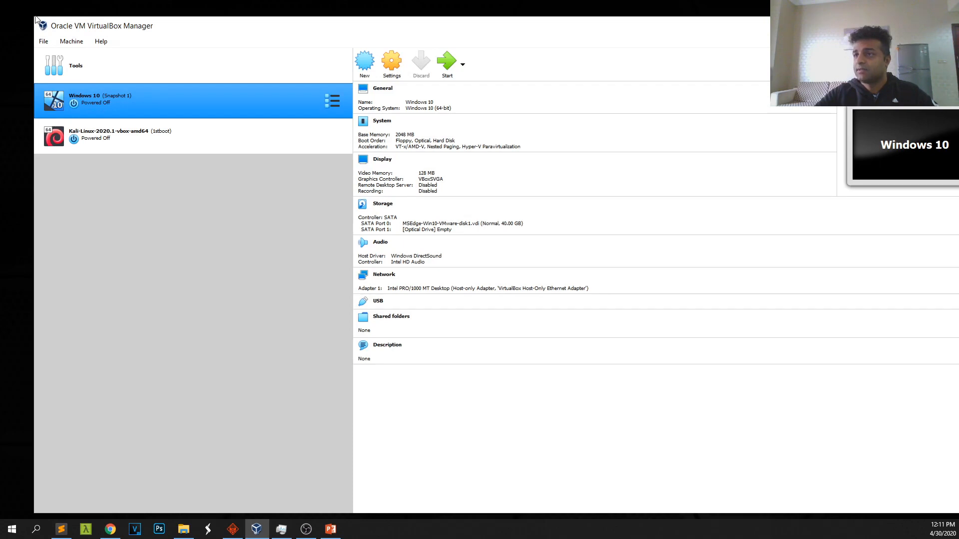
Shrink the manager window and check that Windows 10's Adapter 1 uses Host-only Adapter
drag(32, 16, 207, 91)
drag(360, 104, 244, 55)
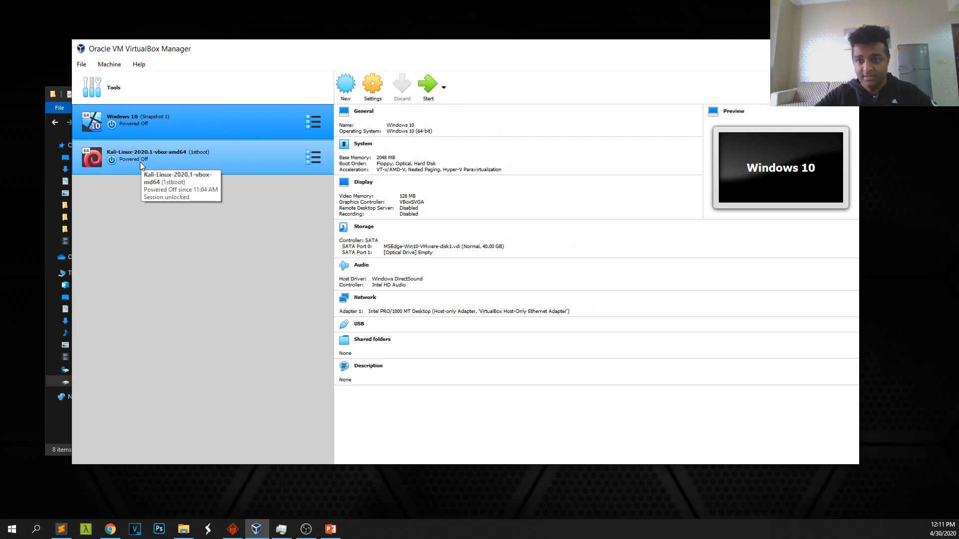
right_click(125, 111)
click(157, 119)
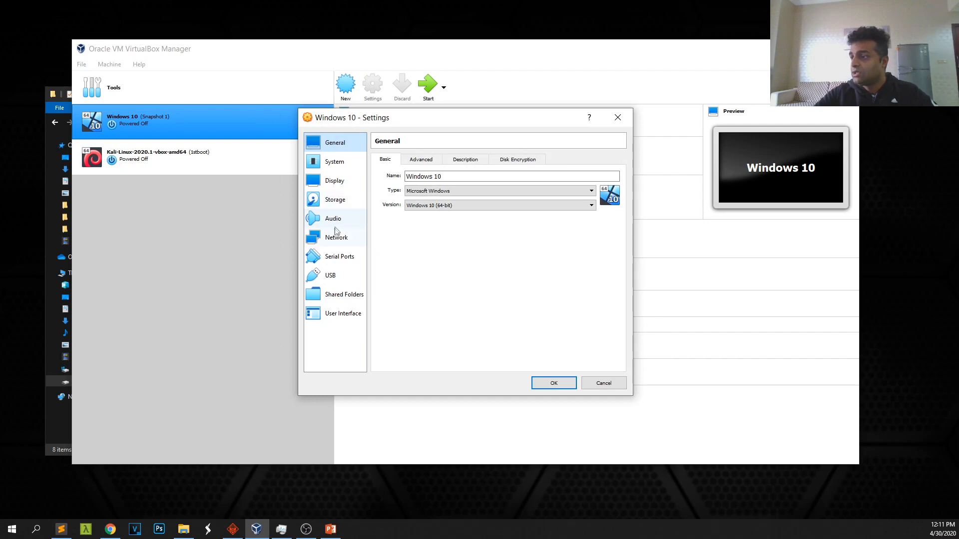
click(339, 242)
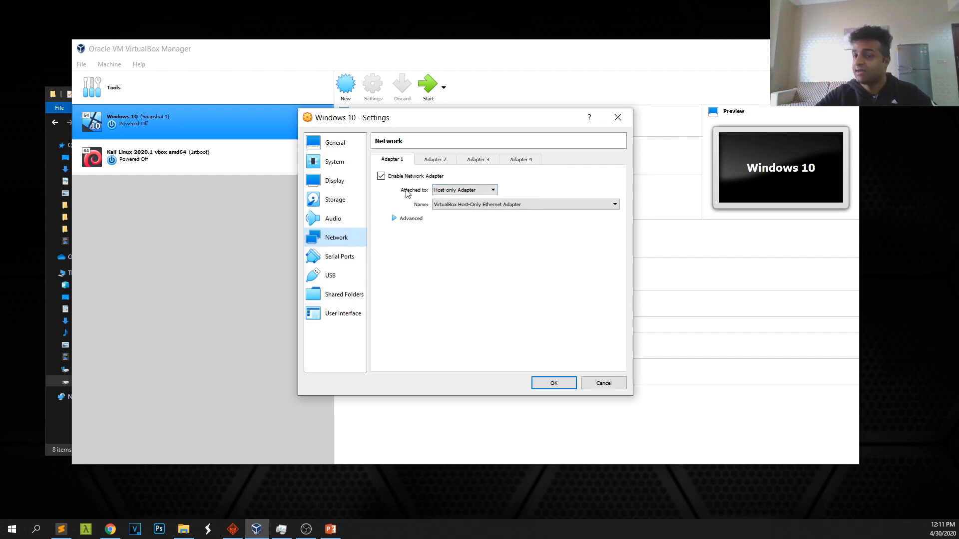
click(618, 117)
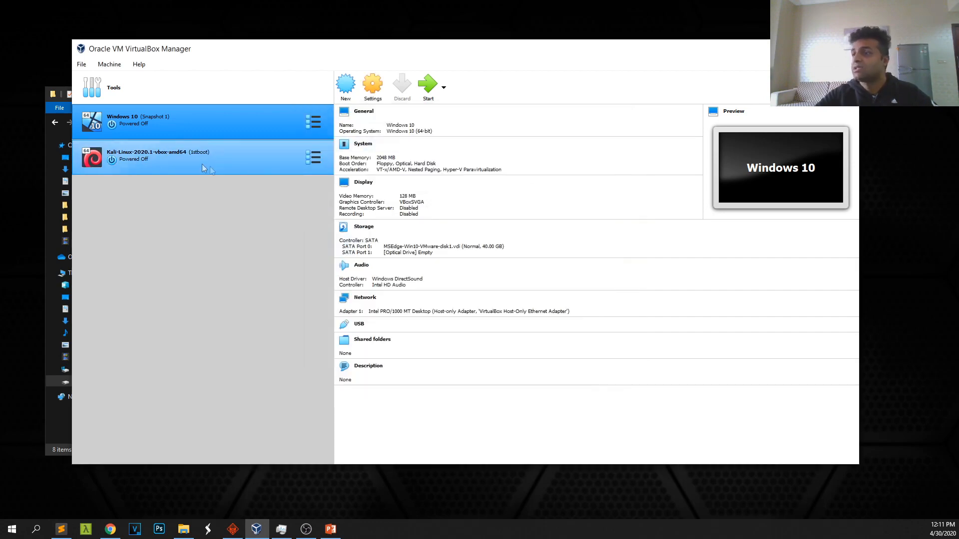
click(171, 152)
right_click(170, 152)
click(194, 162)
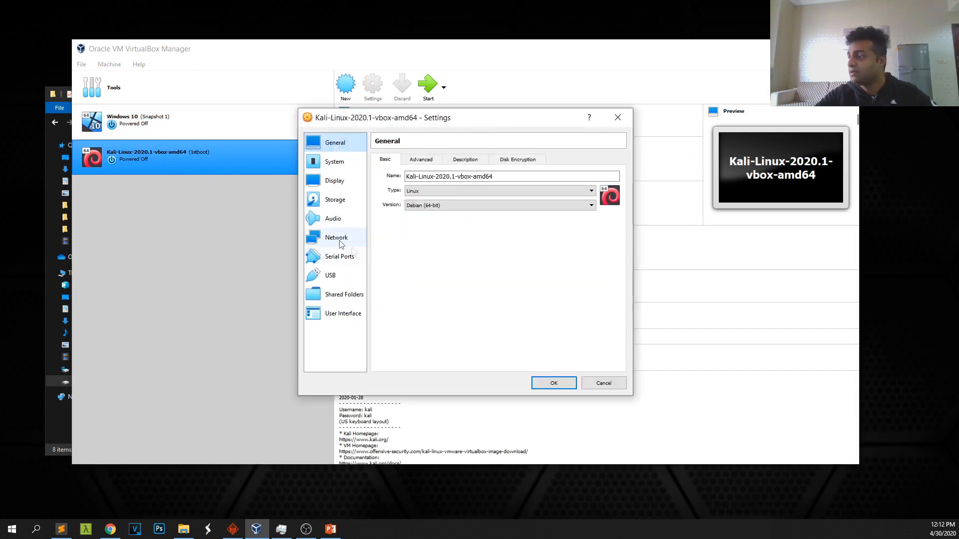
click(330, 238)
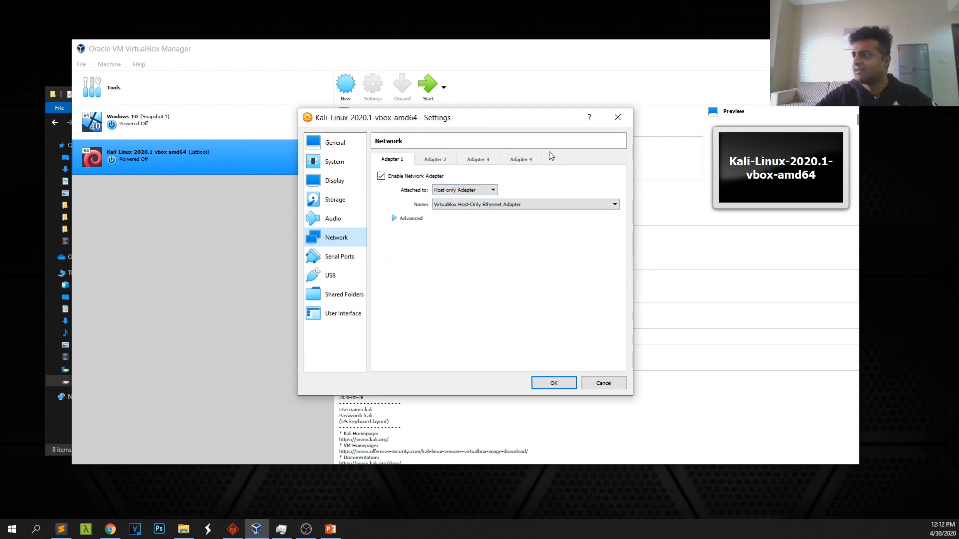
click(617, 118)
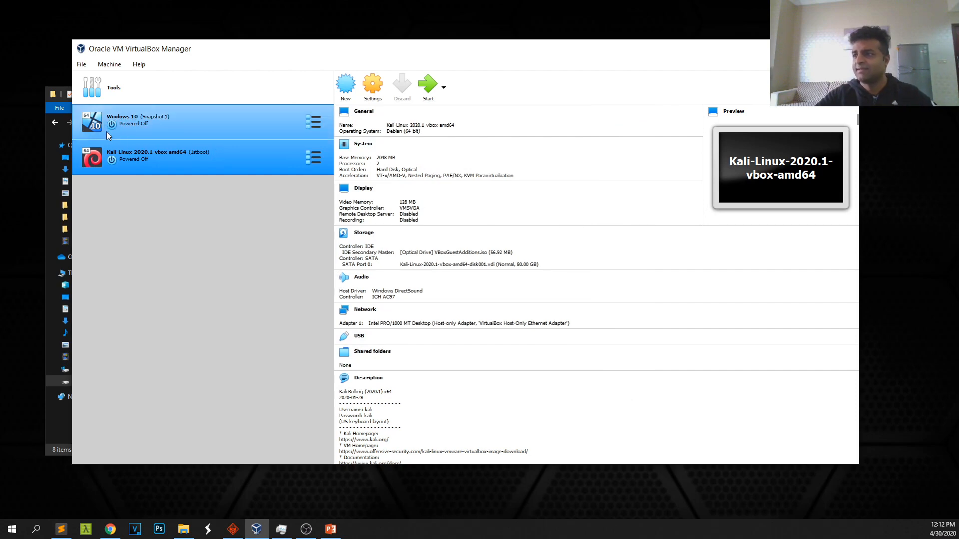
click(174, 135)
click(176, 157)
click(177, 129)
click(179, 162)
click(181, 129)
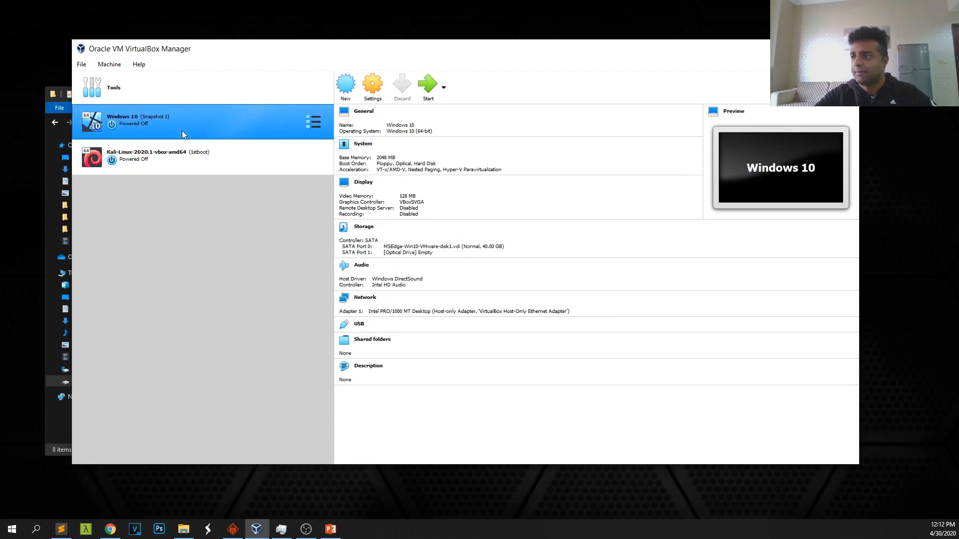
drag(236, 50, 244, 45)
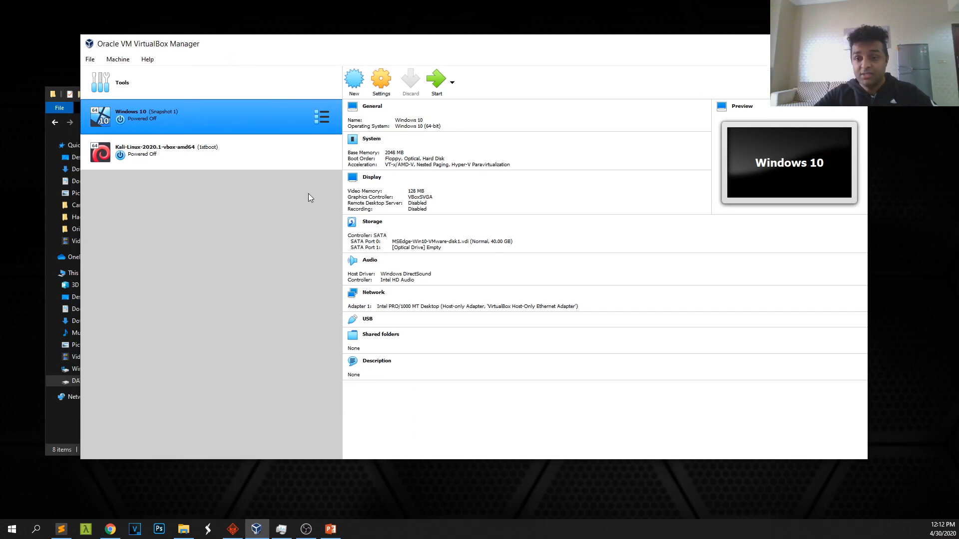
click(350, 83)
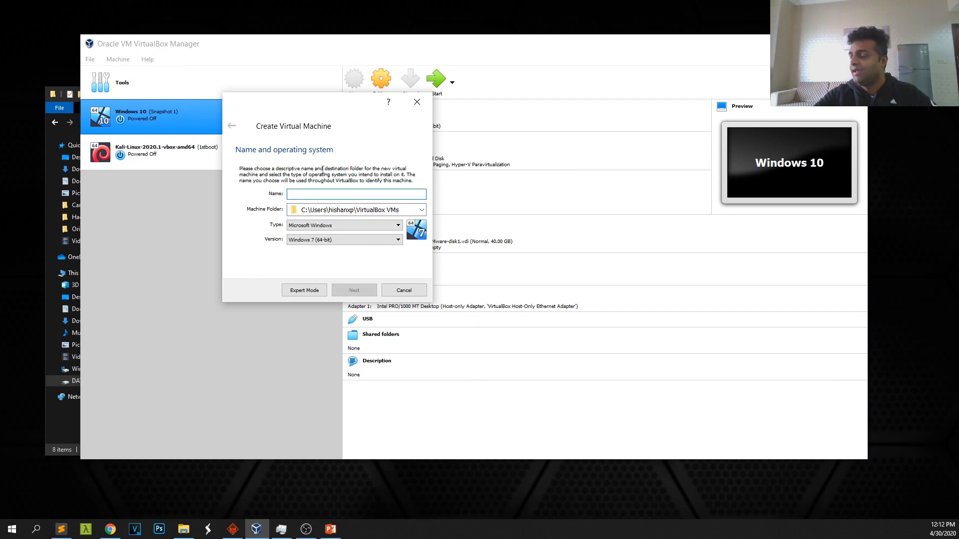
Name the VM 'Security Onion' with machine folder D:\Virtual Machines\SecurityOnion
text(Security Onion)
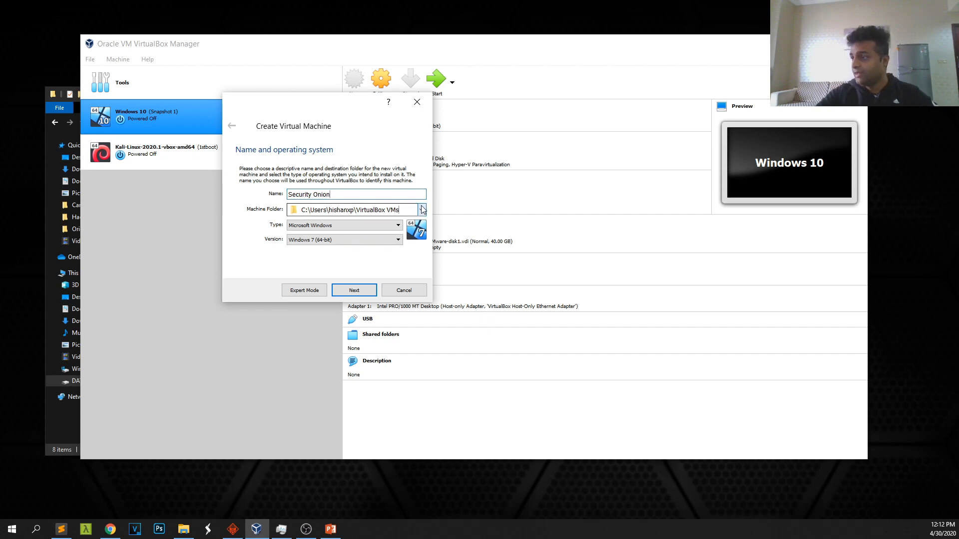
click(329, 210)
click(312, 231)
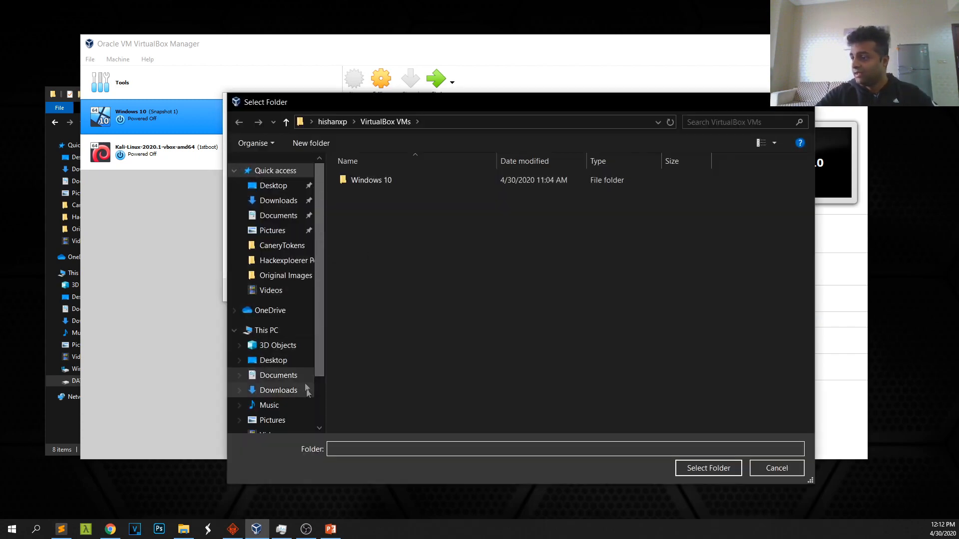
scroll(322, 291, down, 2)
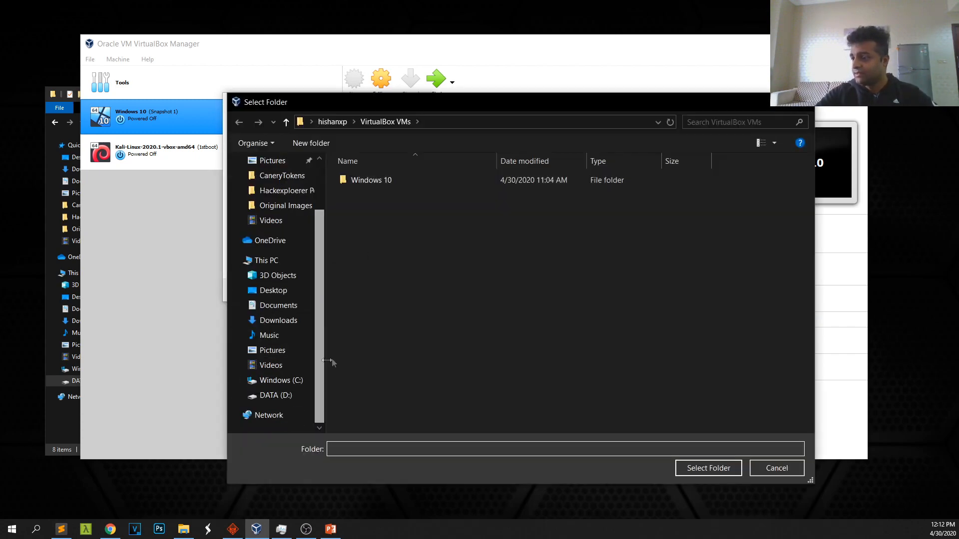
click(274, 395)
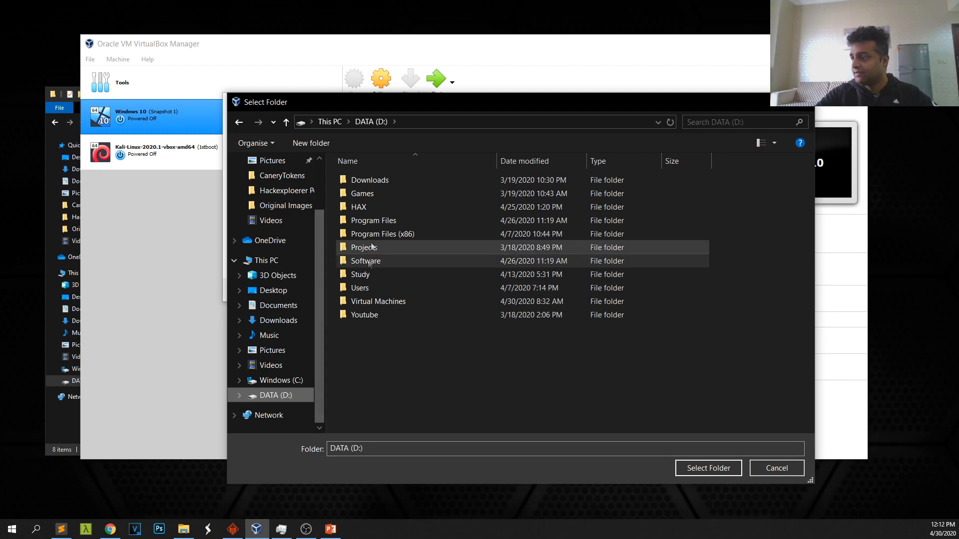
double_click(372, 301)
double_click(380, 218)
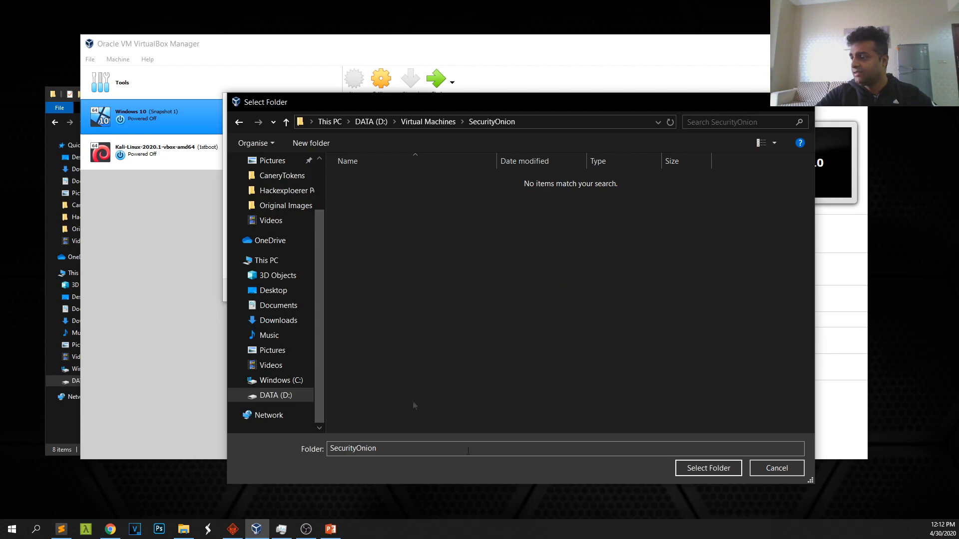
click(690, 471)
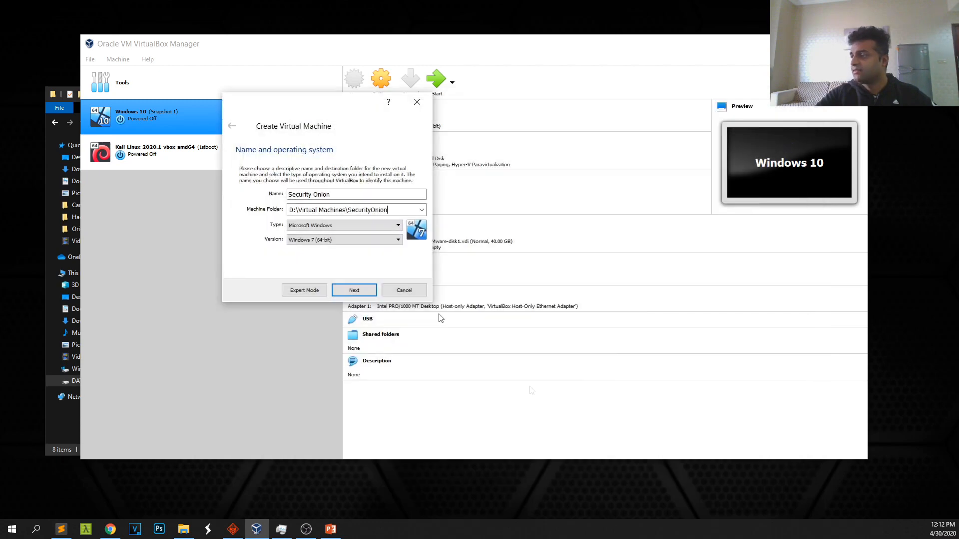
Set the type to Linux and version to Ubuntu (64-bit), then continue
click(333, 240)
scroll(396, 285, up, 3)
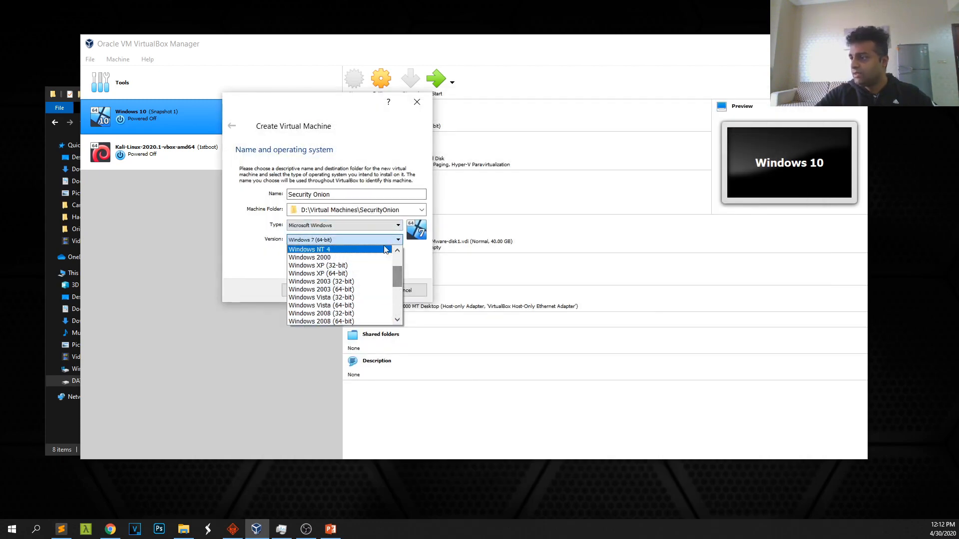
click(383, 227)
click(331, 246)
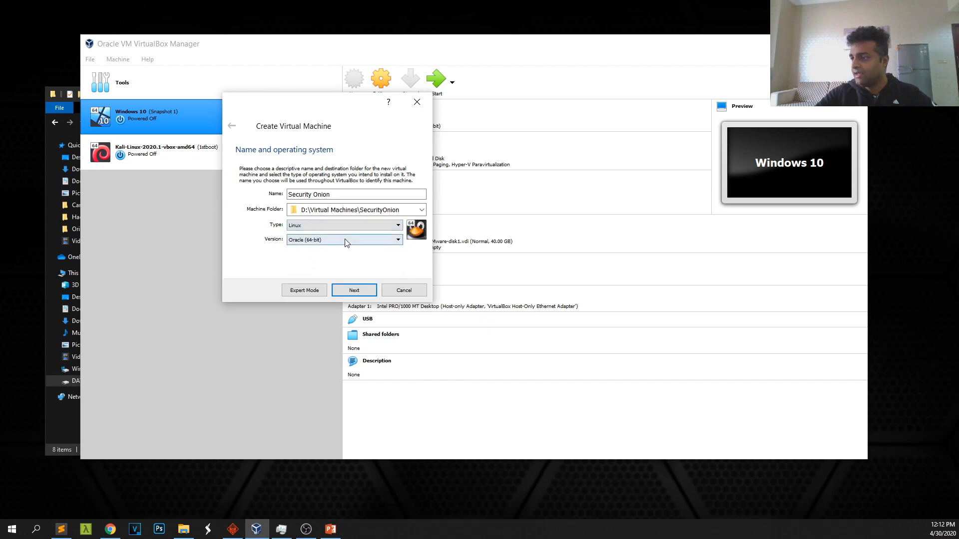
click(315, 240)
scroll(335, 285, down, 5)
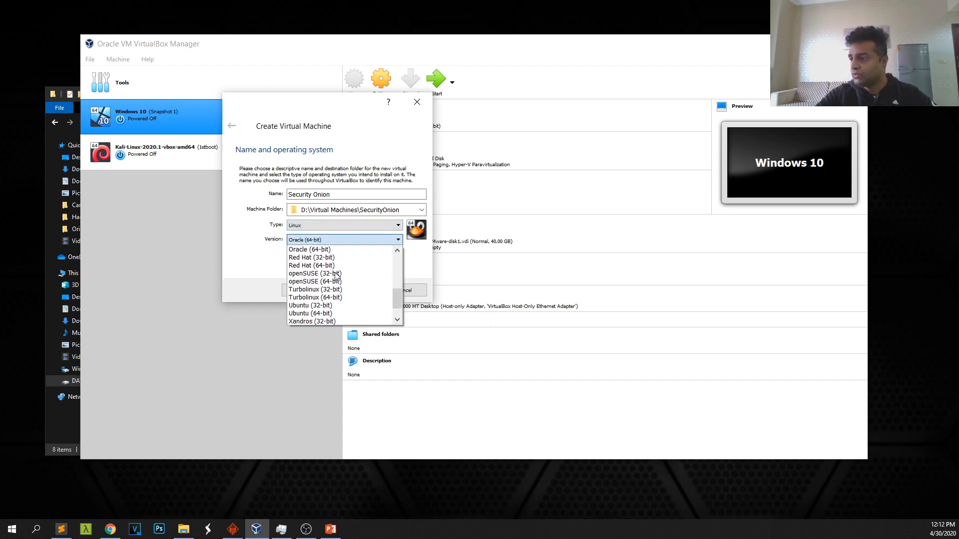
scroll(338, 293, up, 3)
scroll(338, 294, down, 4)
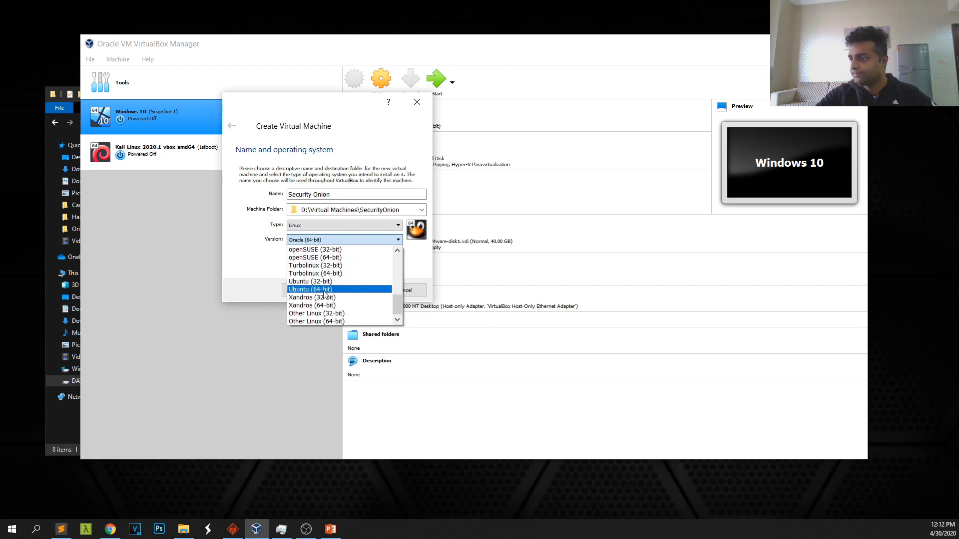
click(324, 289)
click(352, 289)
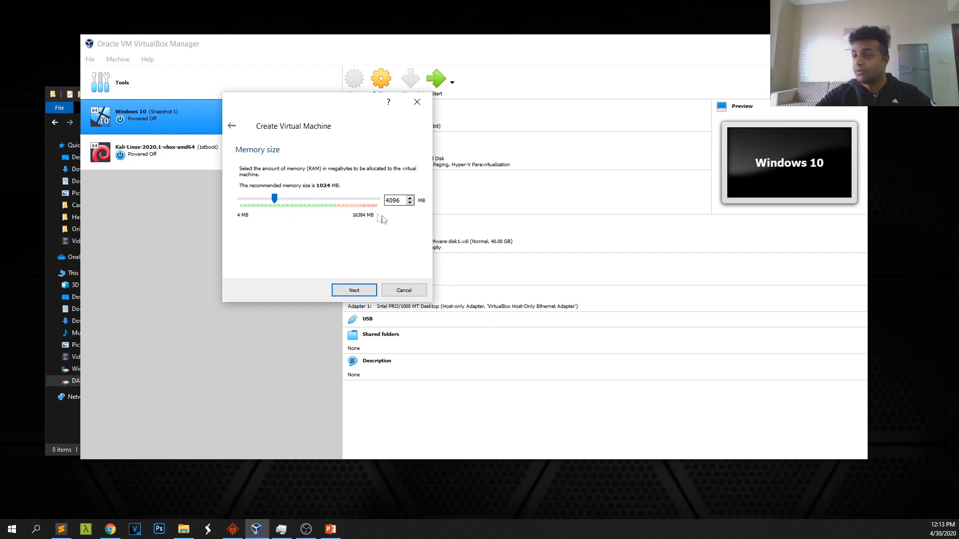
Keep 4096 MB memory and create a 20 GB dynamically allocated VDI disk via Expert Mode
click(357, 296)
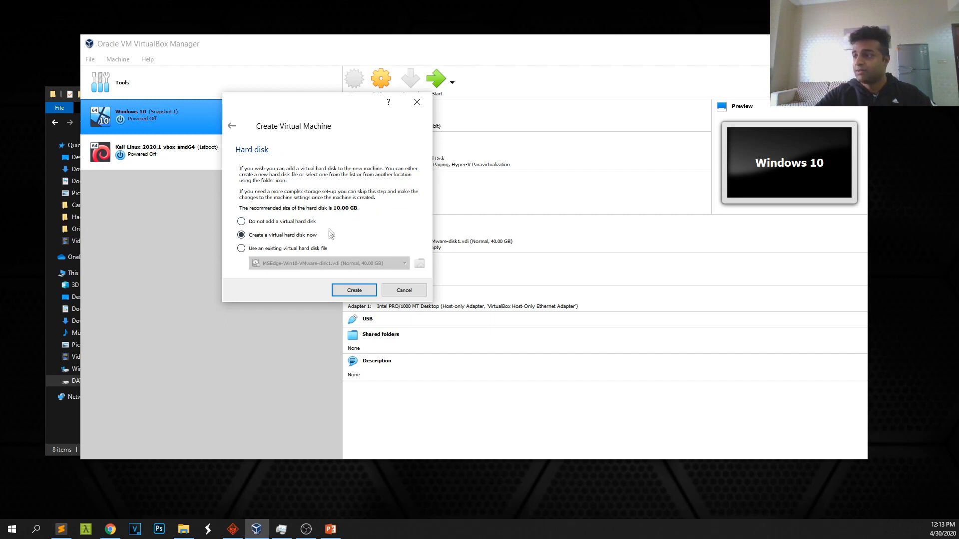
click(368, 293)
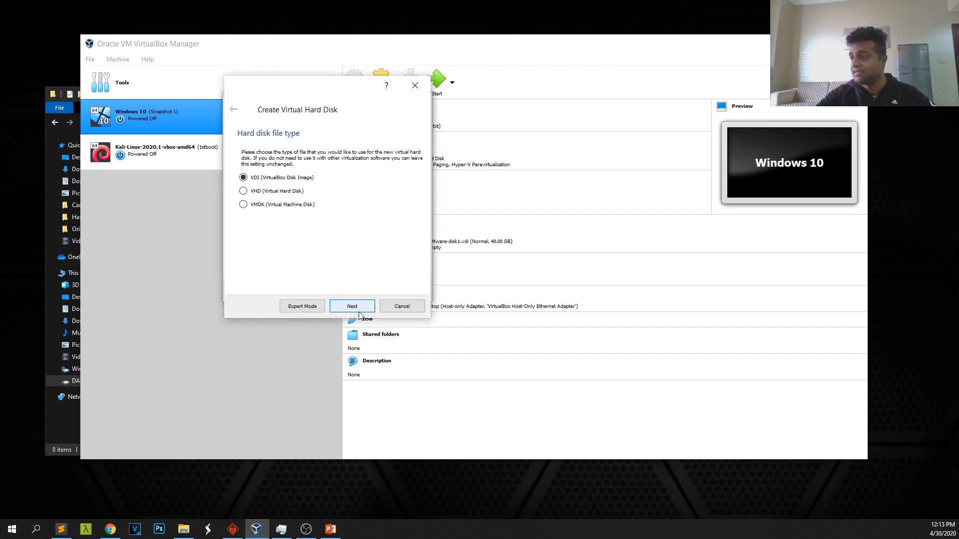
click(303, 306)
click(484, 190)
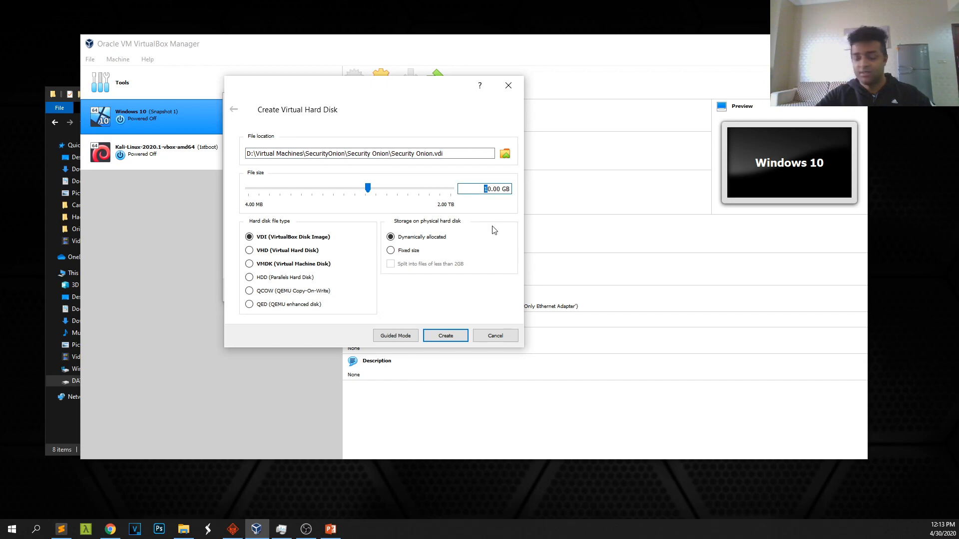
text(2)
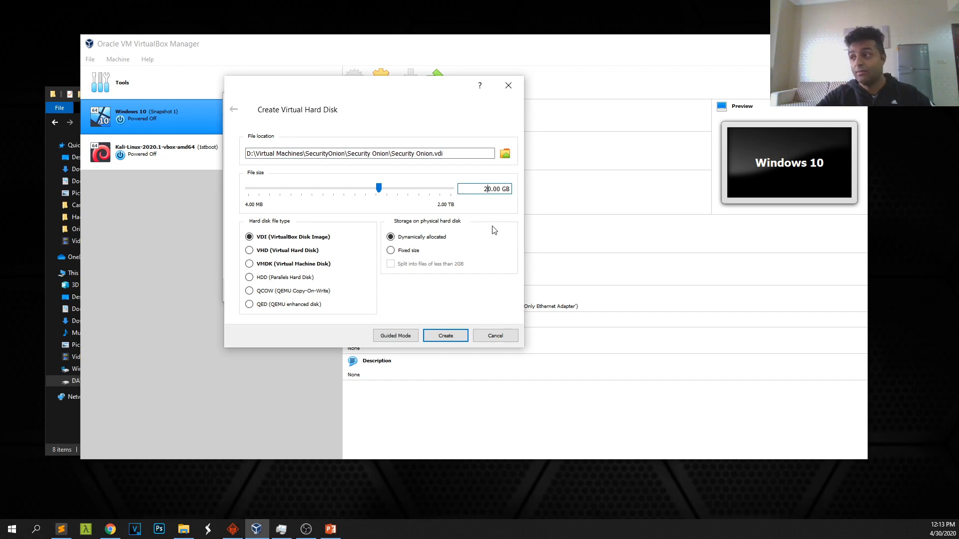
click(428, 336)
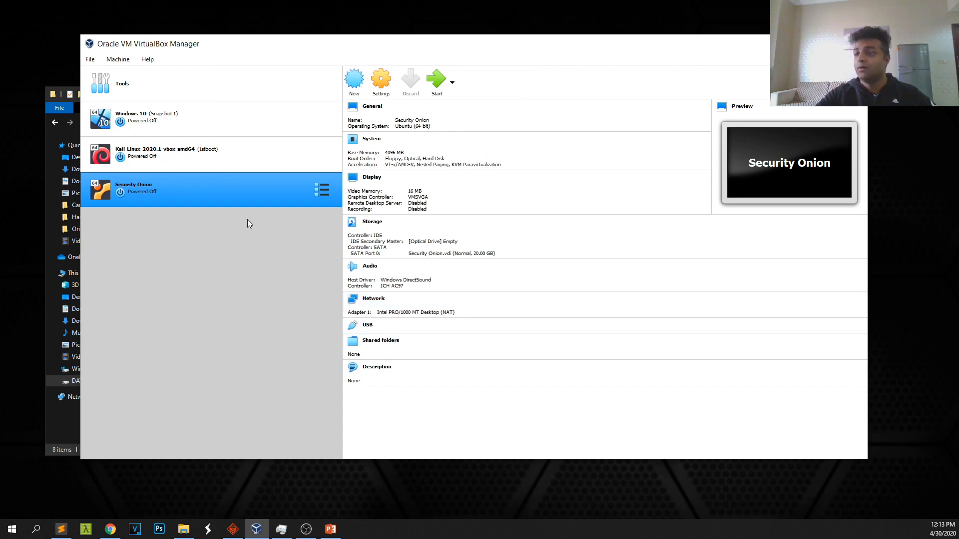
Raise the Security Onion VM's processor count to 4 in its System settings
right_click(179, 190)
click(199, 196)
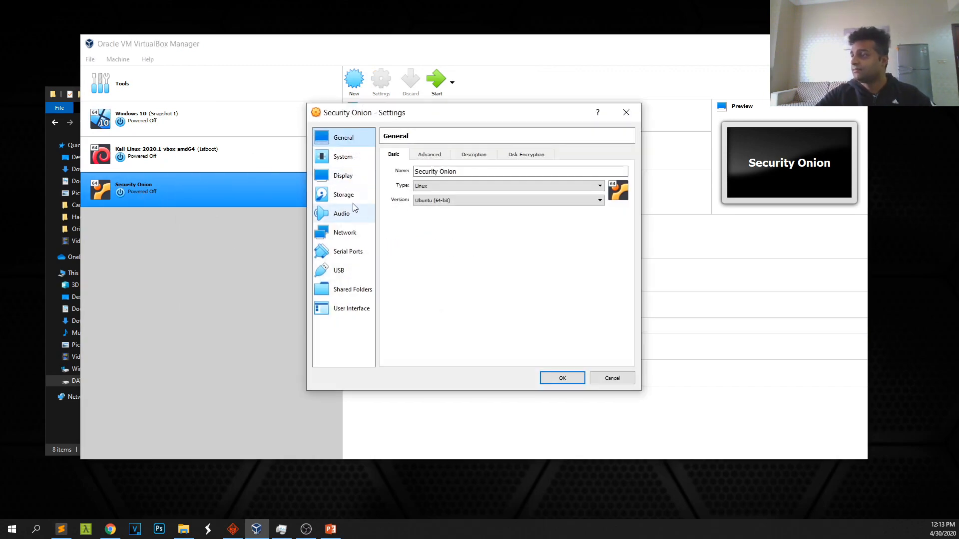
click(343, 157)
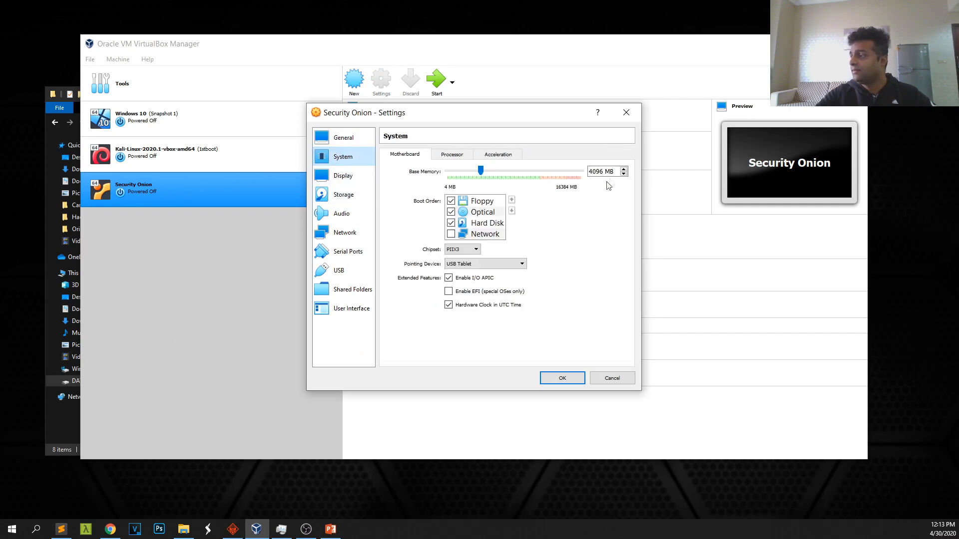
click(452, 156)
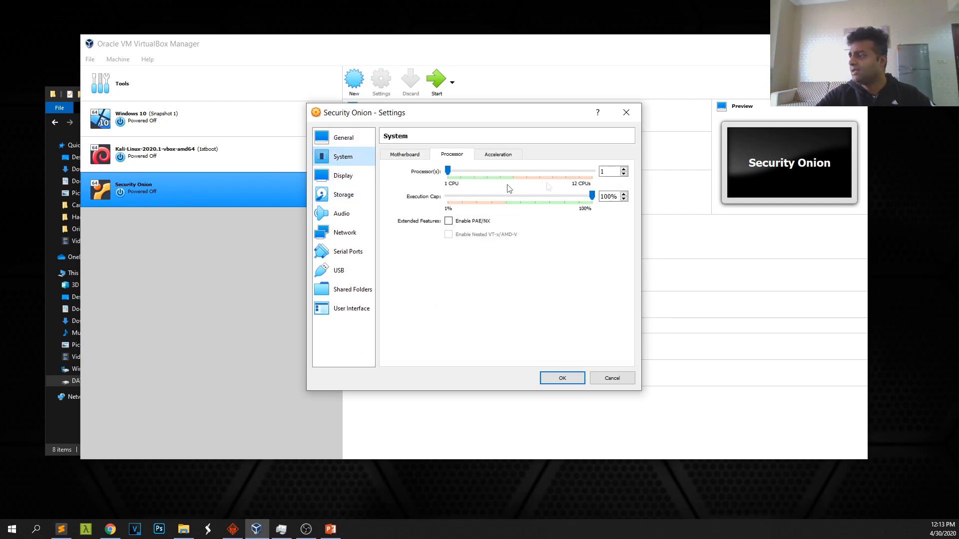
click(624, 169)
click(624, 169)
click(623, 169)
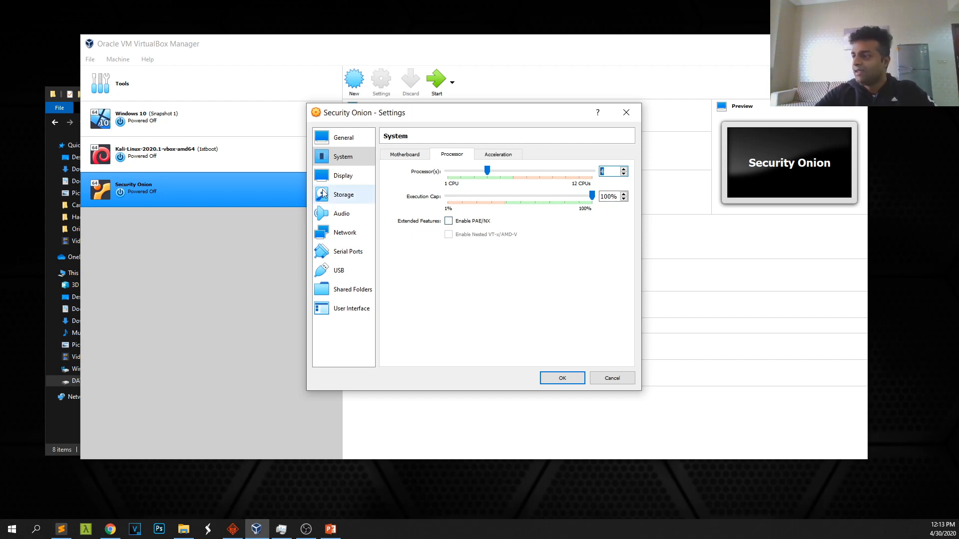
click(342, 195)
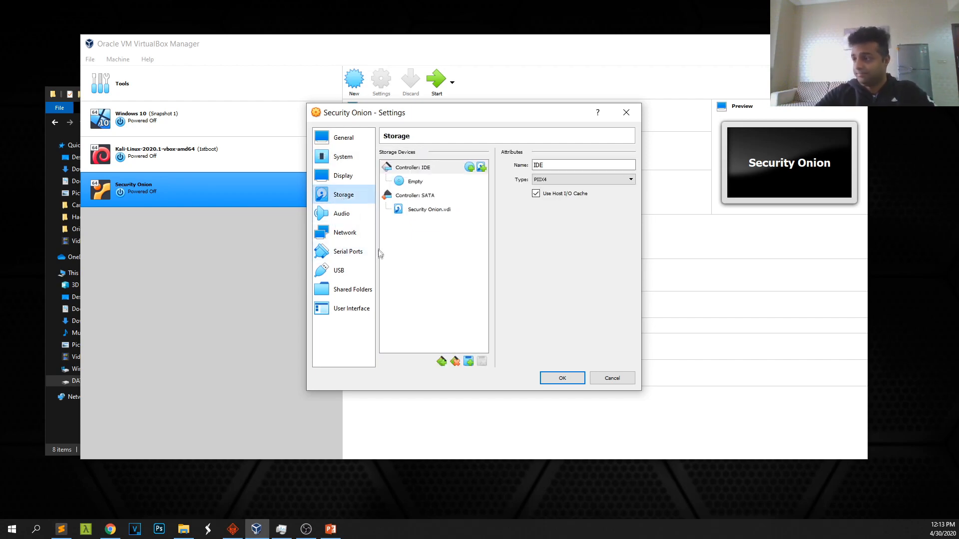
Load securityonion-16.04.6.5.iso into the Security Onion VM's empty IDE optical drive
click(413, 185)
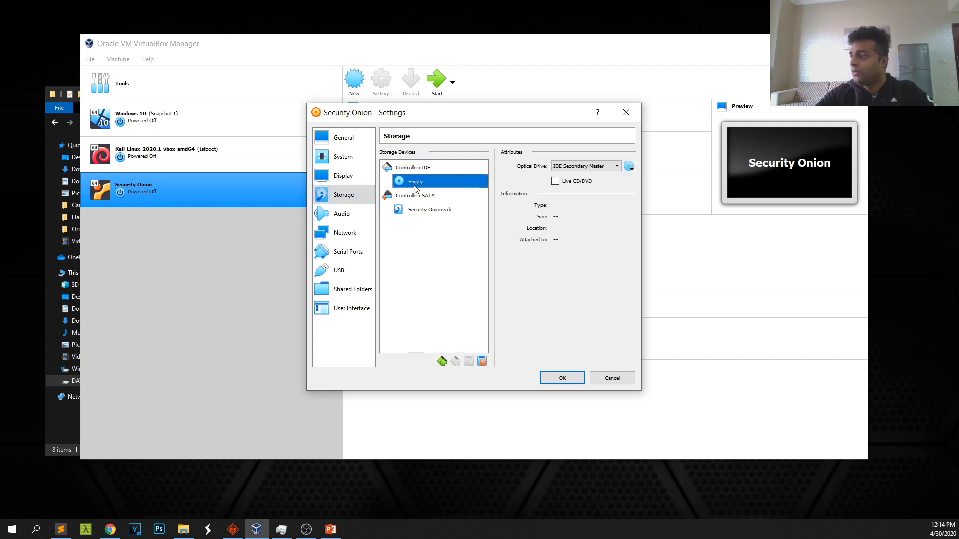
click(618, 167)
click(628, 167)
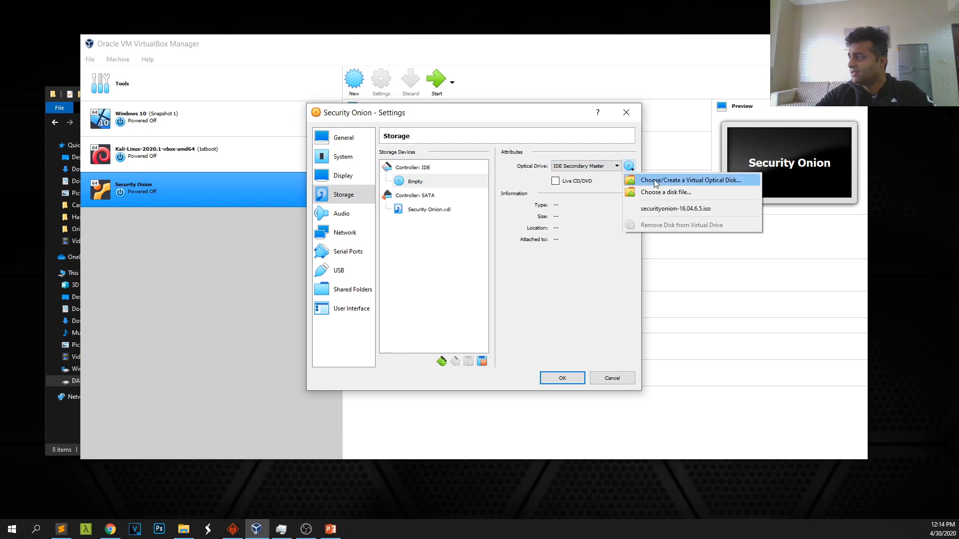
click(668, 193)
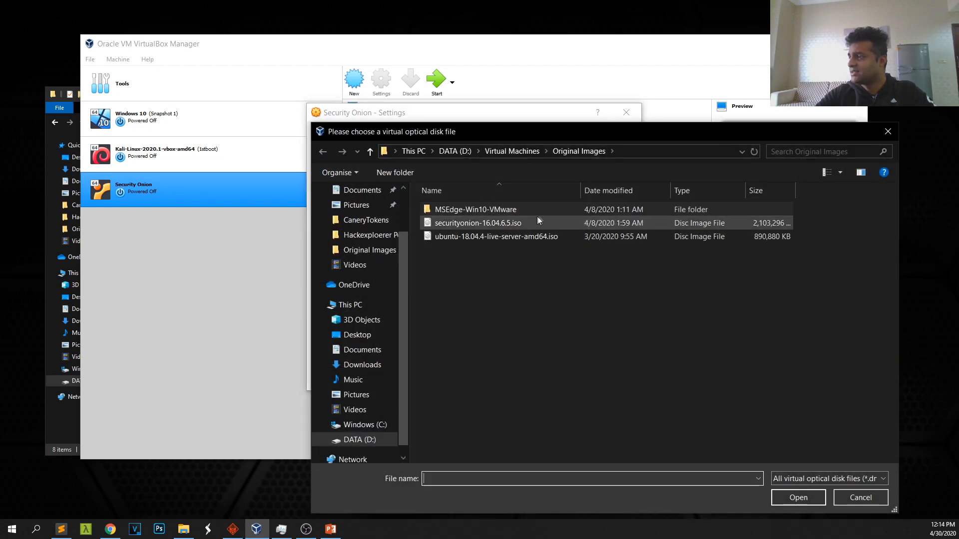
click(457, 225)
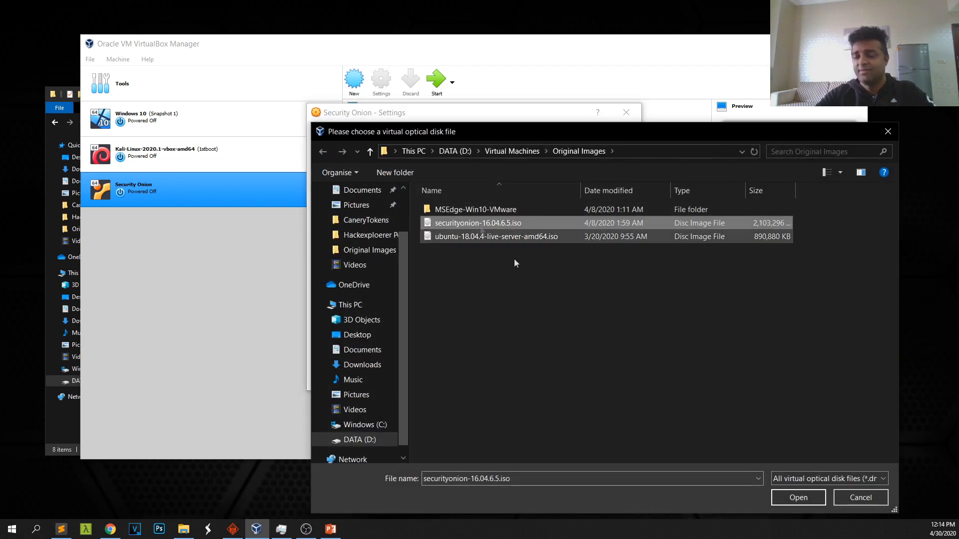
click(799, 496)
drag(480, 122, 411, 102)
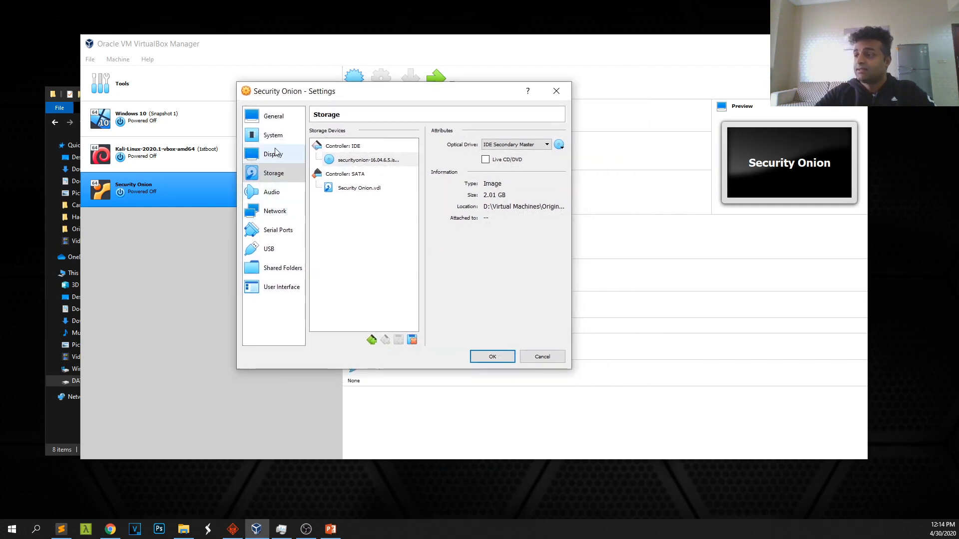
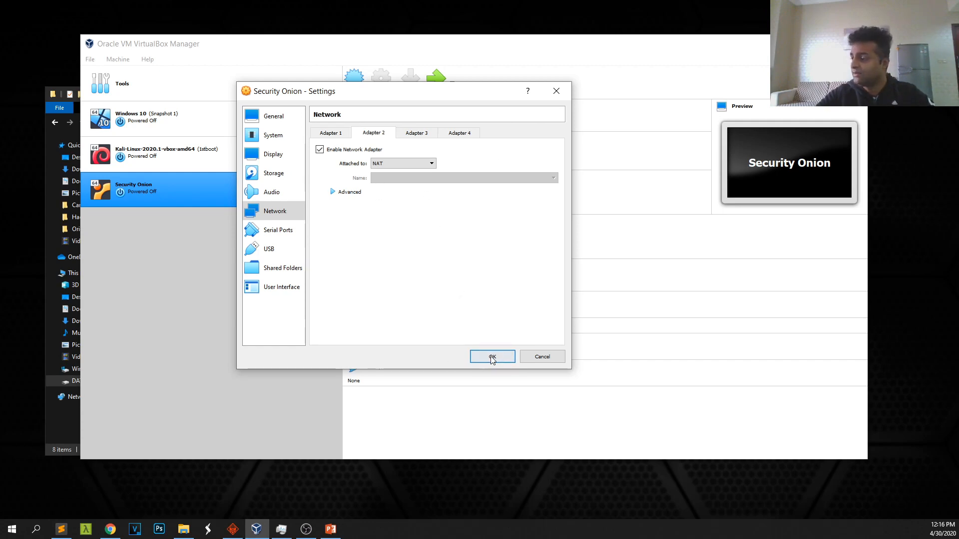
Save the Security Onion VM's settings with Adapter 2 attached to NAT
click(492, 356)
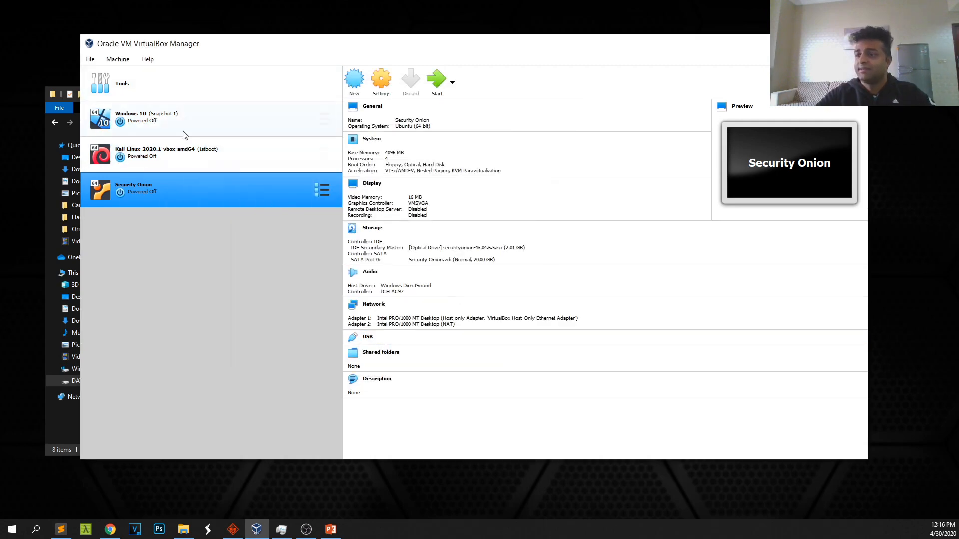
Normal-start the Security Onion VM, enlarge its window, and boot the default menu entry
right_click(144, 187)
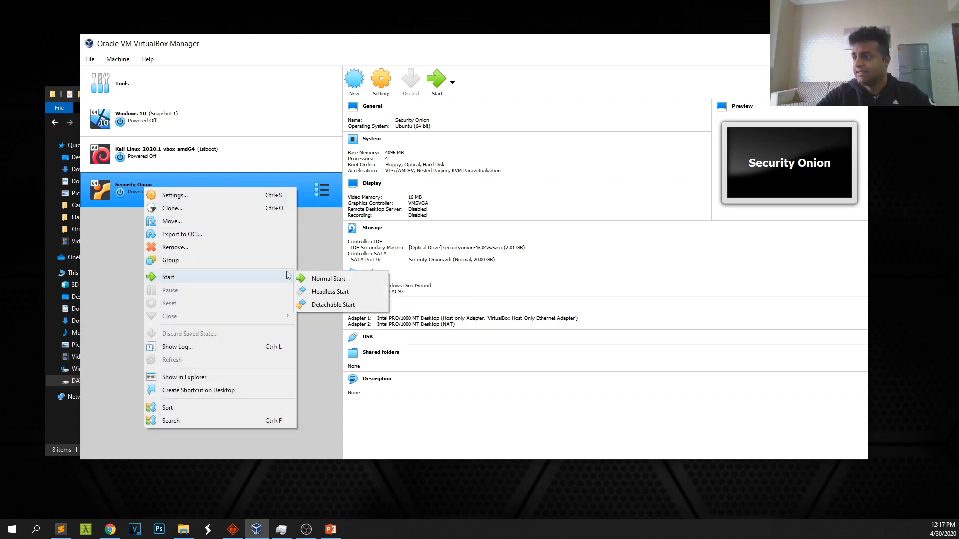
click(329, 278)
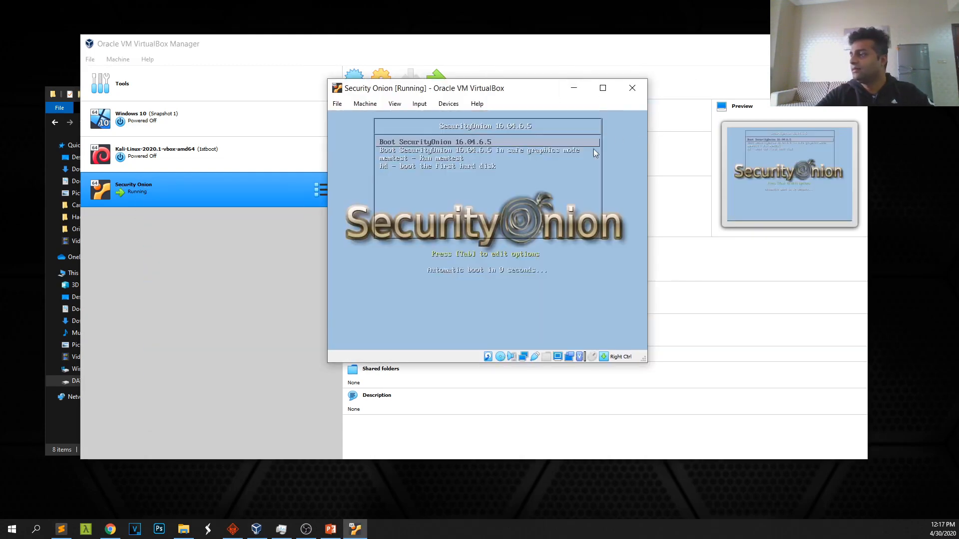
drag(327, 79, 161, 67)
drag(462, 82, 493, 90)
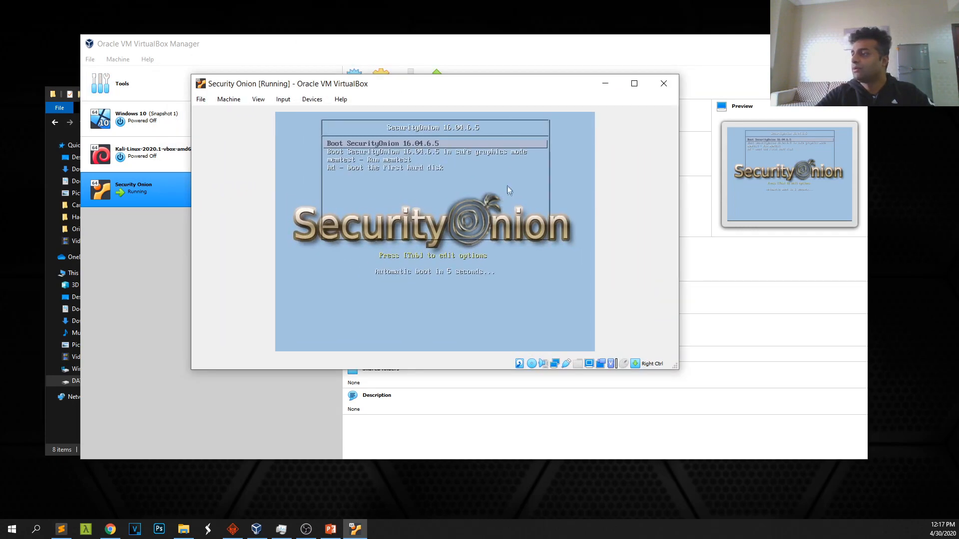
key(Return)
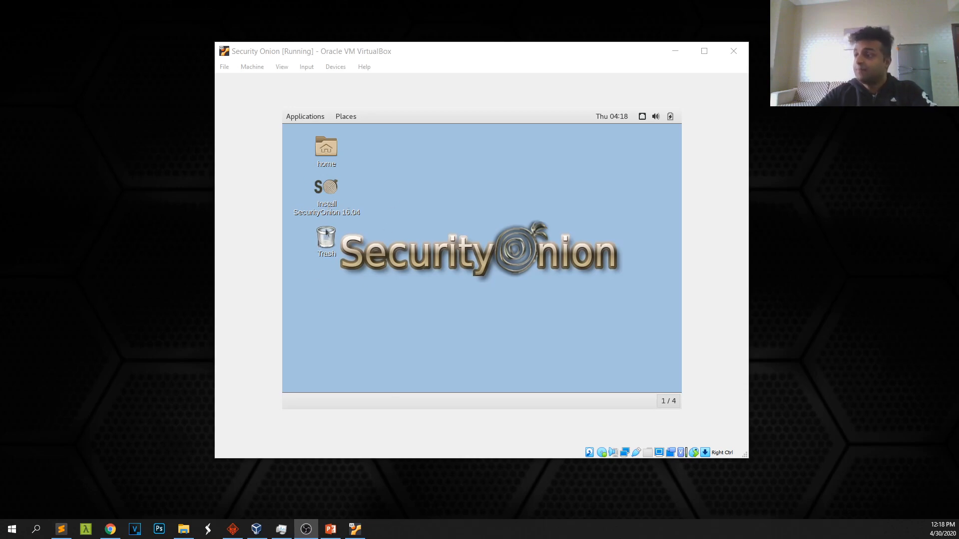
Run the installer with English, LVM disk layout, New York time zone and US keyboard
double_click(324, 190)
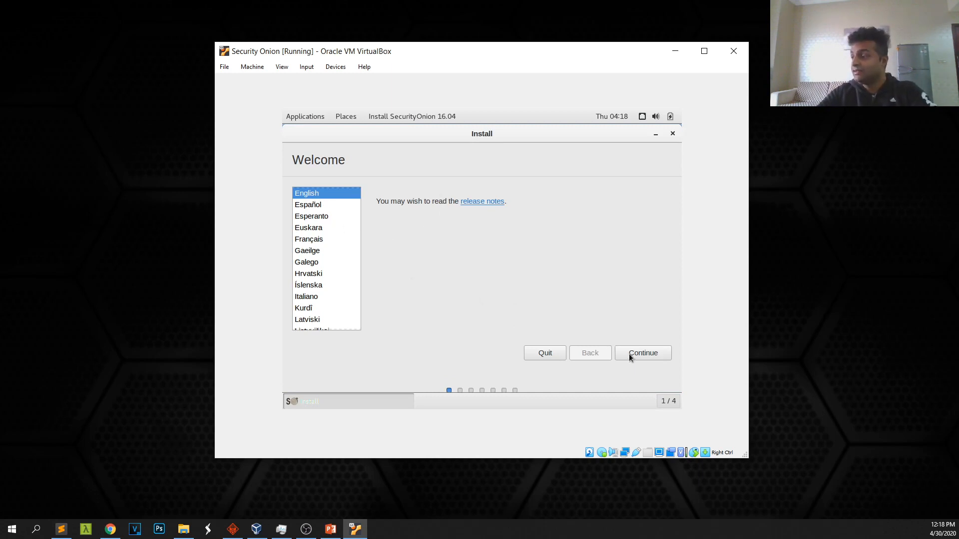
click(646, 353)
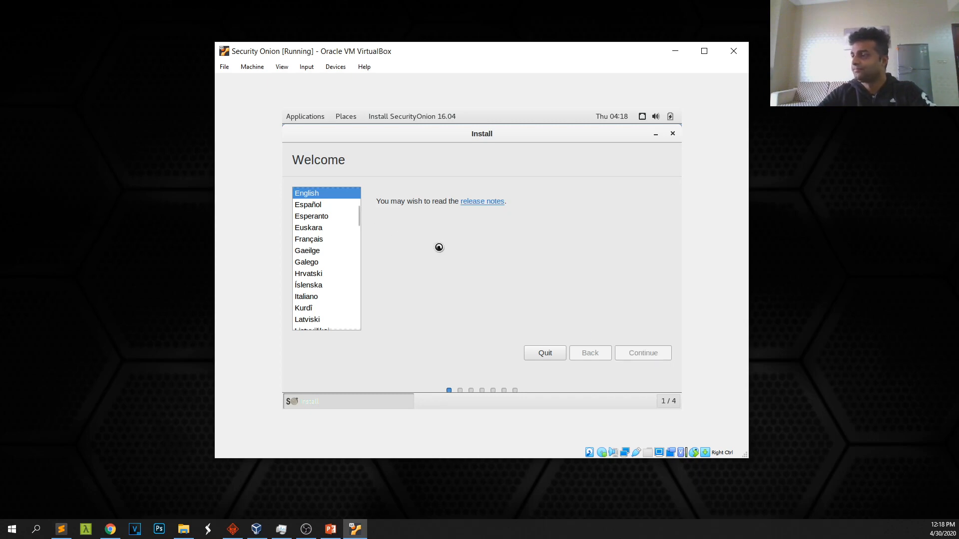
click(639, 354)
click(311, 263)
click(642, 351)
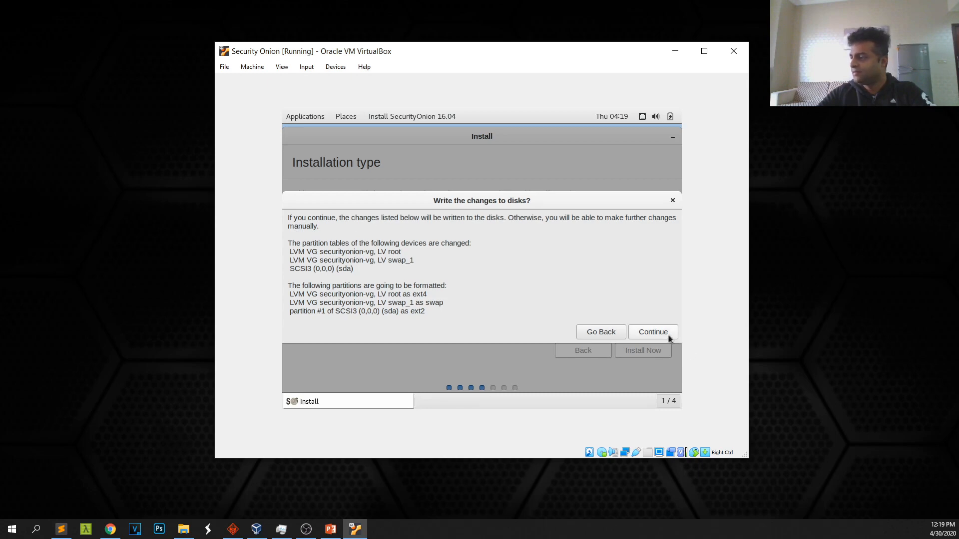
click(654, 332)
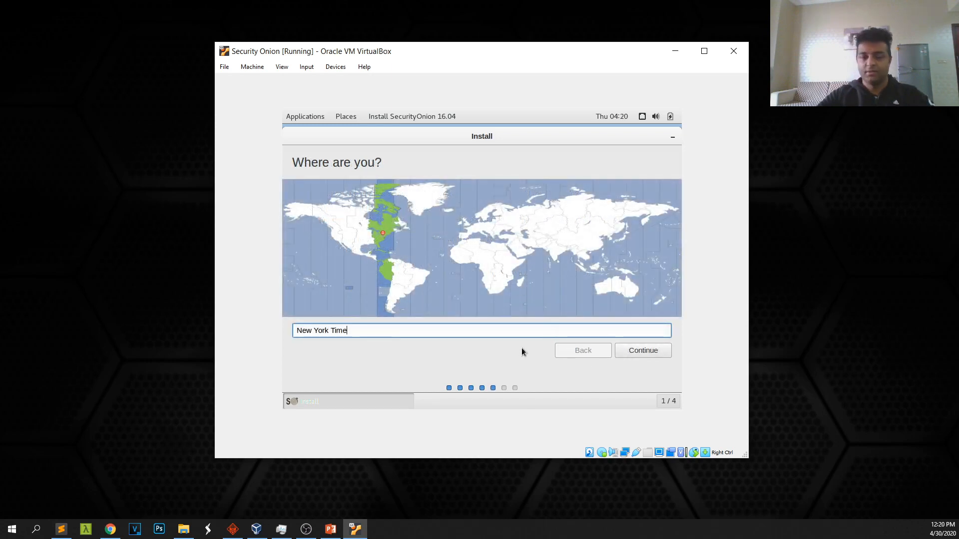
click(632, 353)
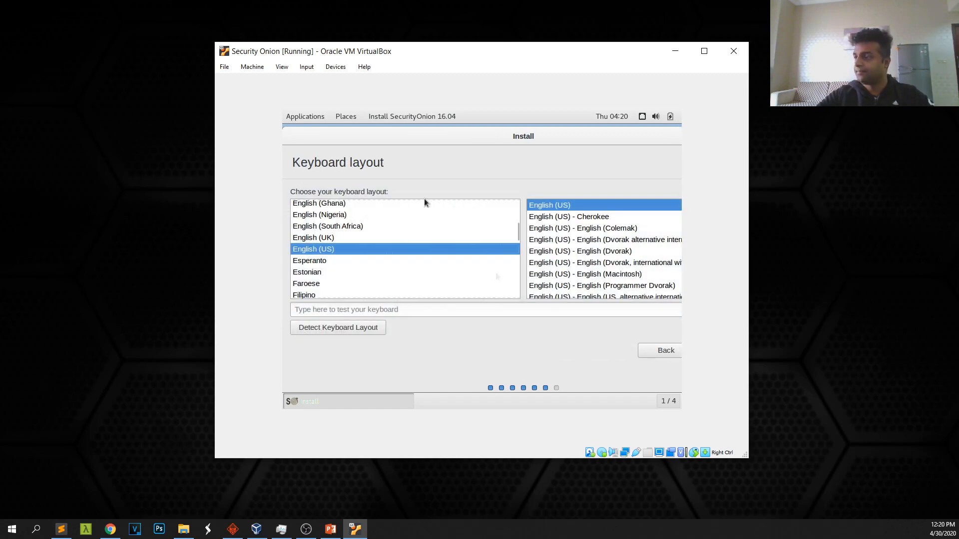
drag(559, 135, 450, 136)
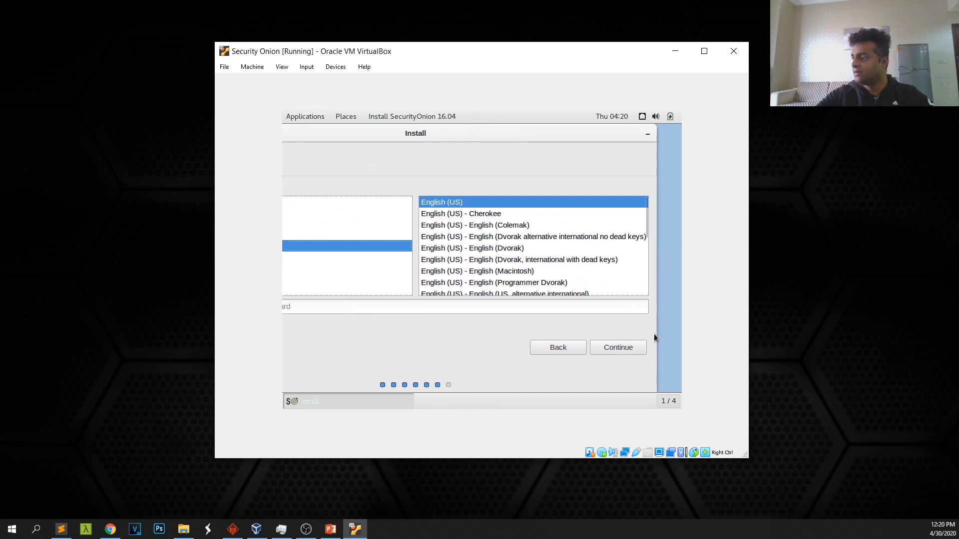
click(626, 347)
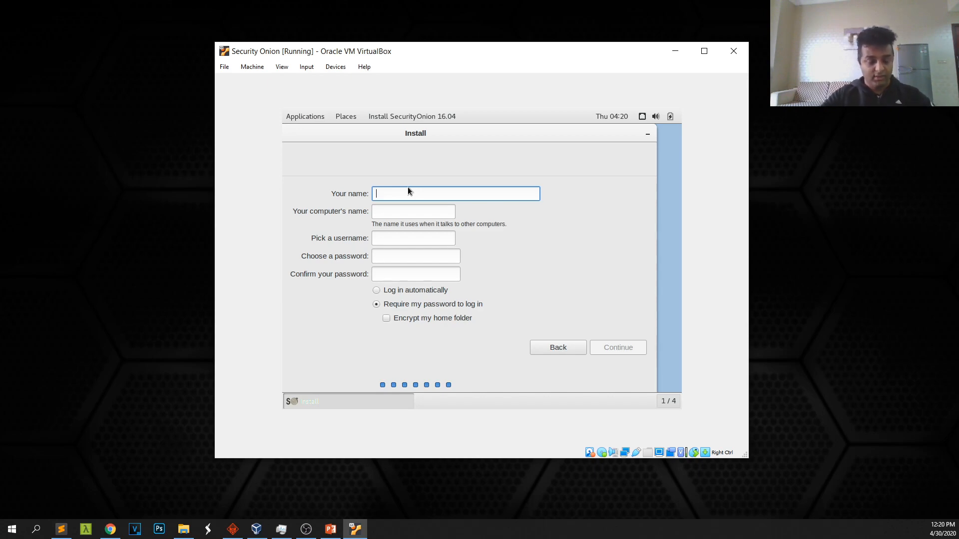
Create user secadmin with a confirmed password and start the installation
text(secadmin)
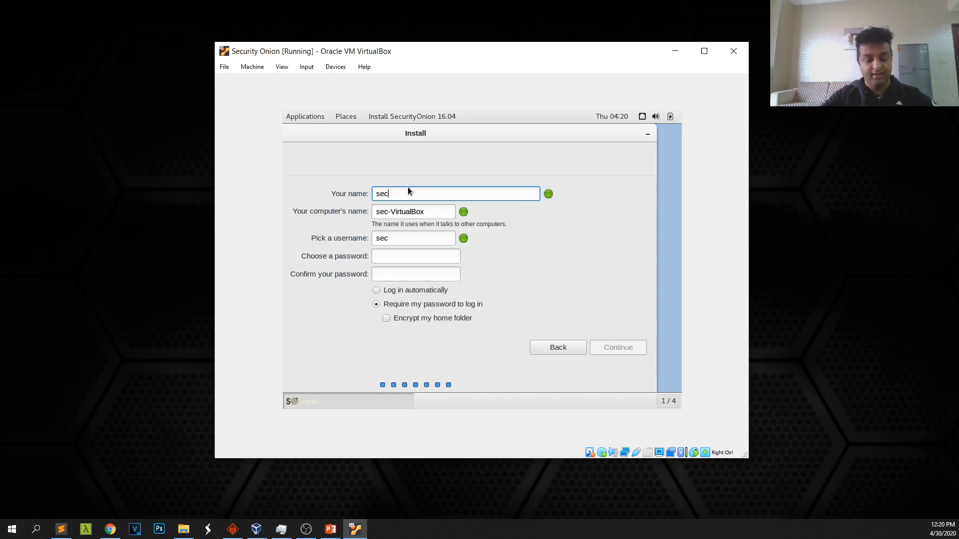
key(Tab)
key(Tab)
key(Tab)
text(********)
click(382, 270)
text(********)
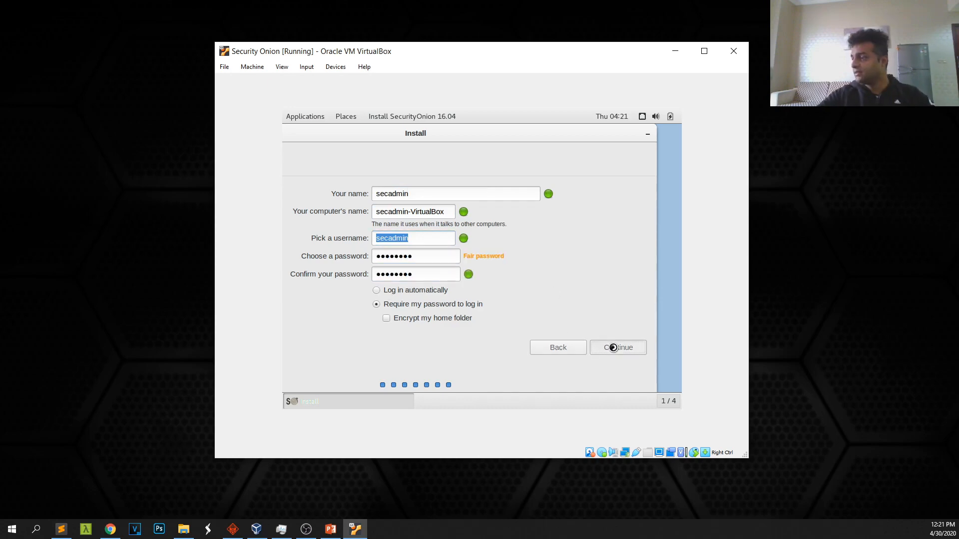
click(617, 347)
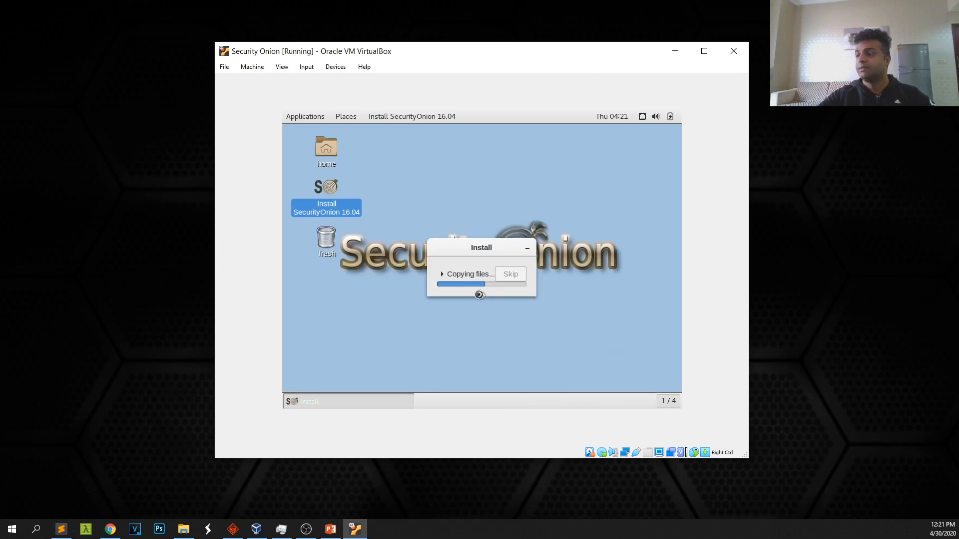
Expand the copying-files details, then restart into the installed system once complete
click(442, 274)
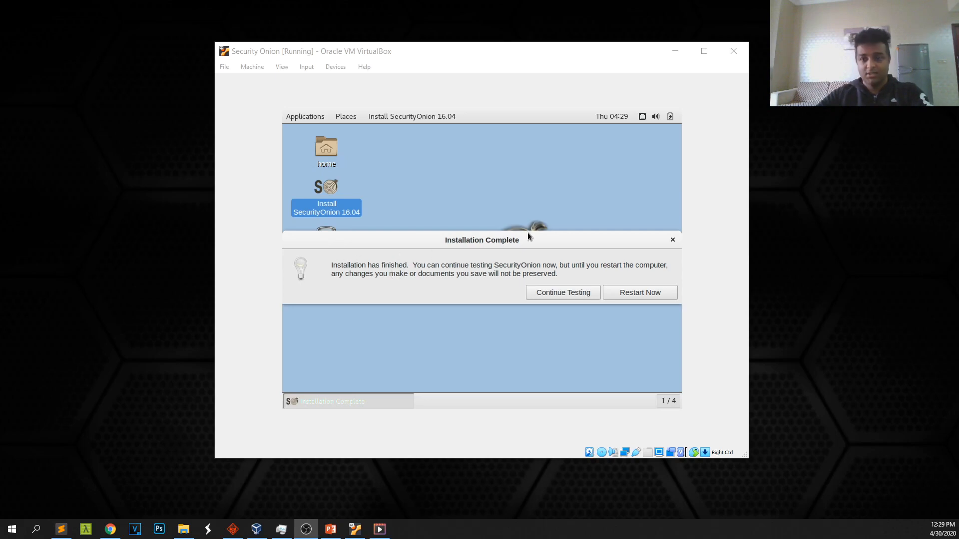
click(633, 295)
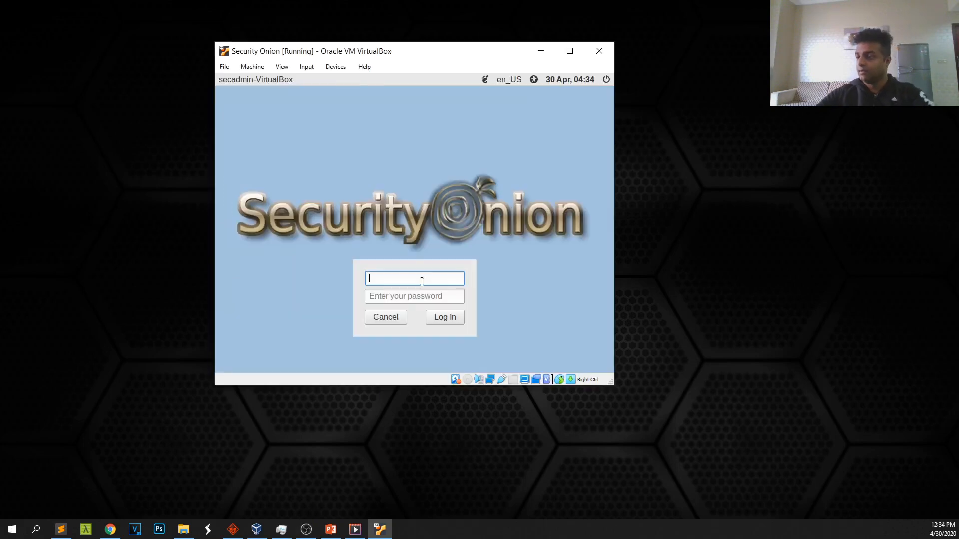
Log in as secadmin and open System Settings from the top-right menu
text(secadmin)
key(Tab)
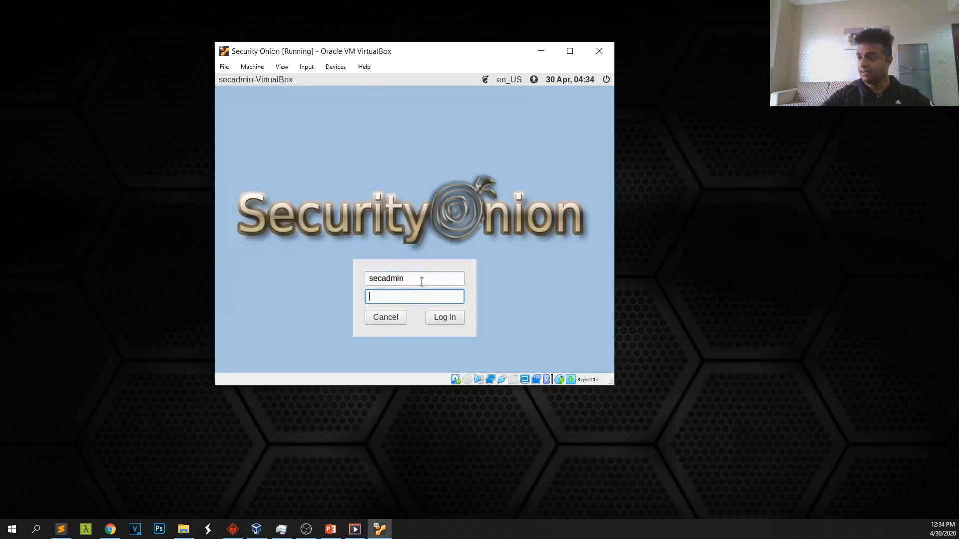
text(•••••)
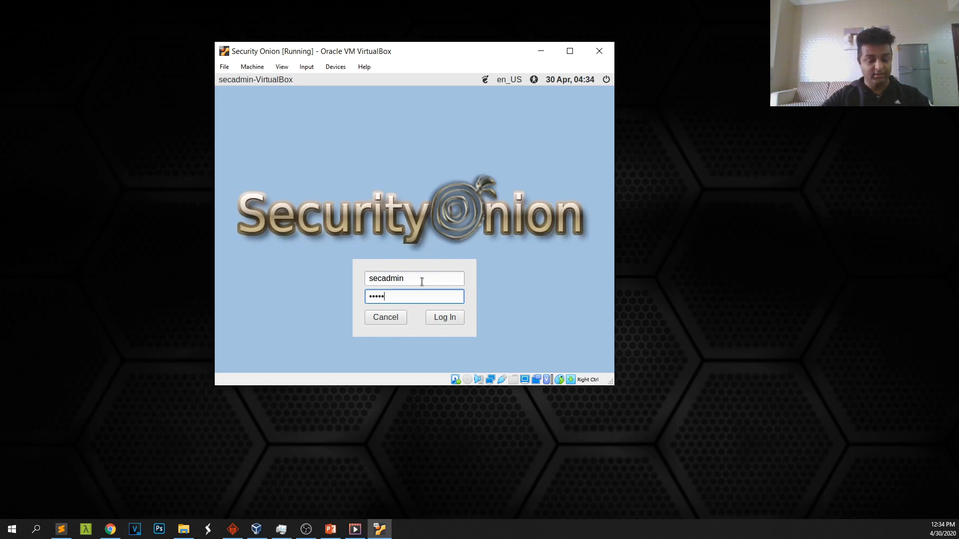
text(••)
key(Return)
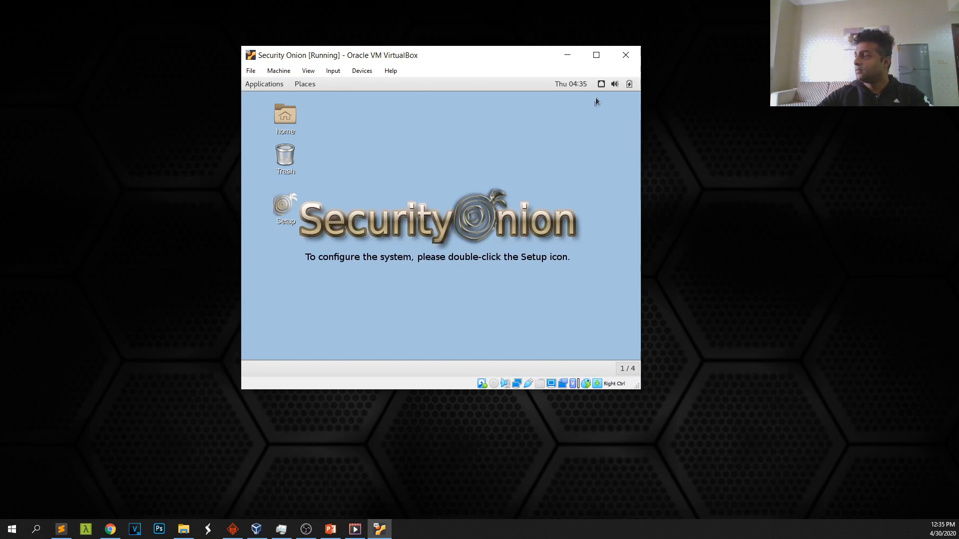
click(603, 86)
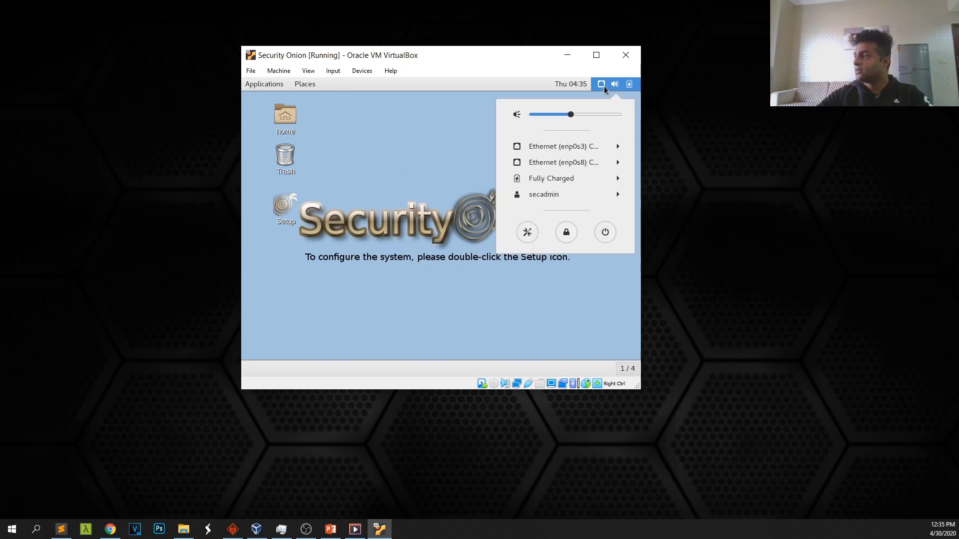
click(524, 231)
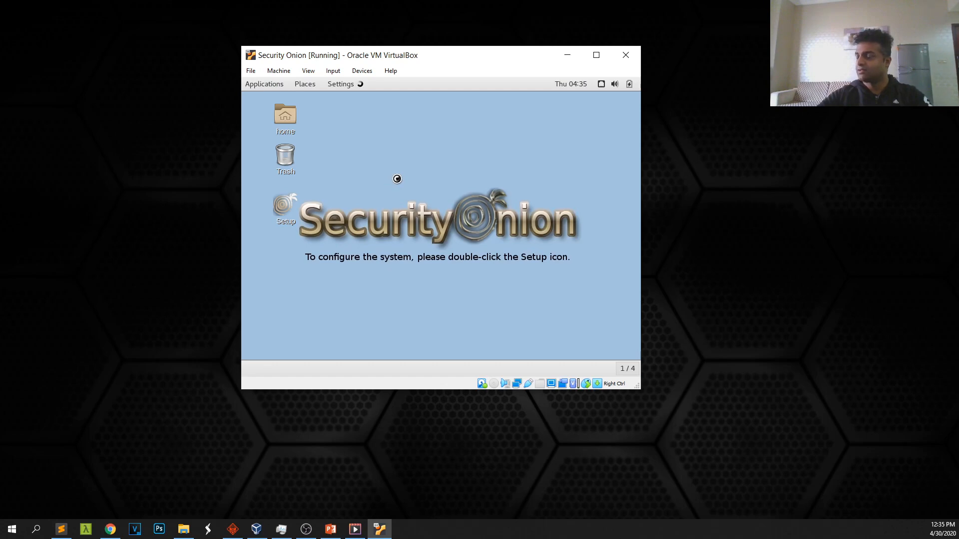
Set the guest display to 1360×768, keep it, enlarge the VM window and launch Setup
scroll(360, 265, up, 1)
click(396, 220)
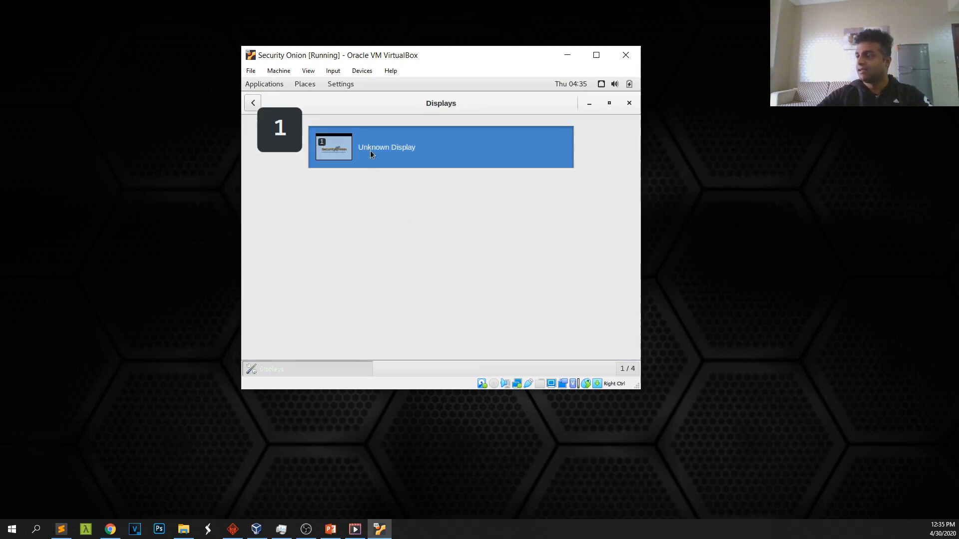
click(370, 151)
click(490, 293)
click(492, 298)
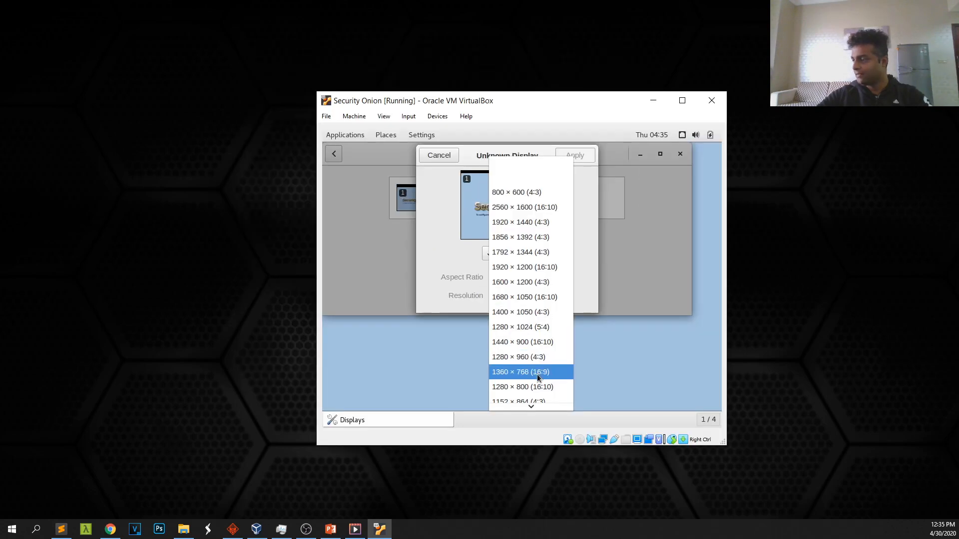
click(534, 371)
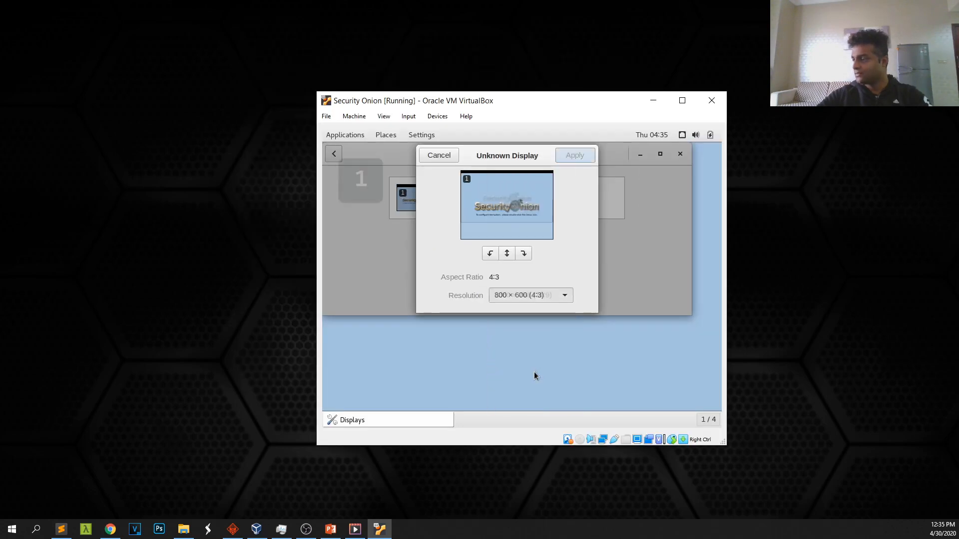
click(577, 157)
drag(531, 100, 374, 46)
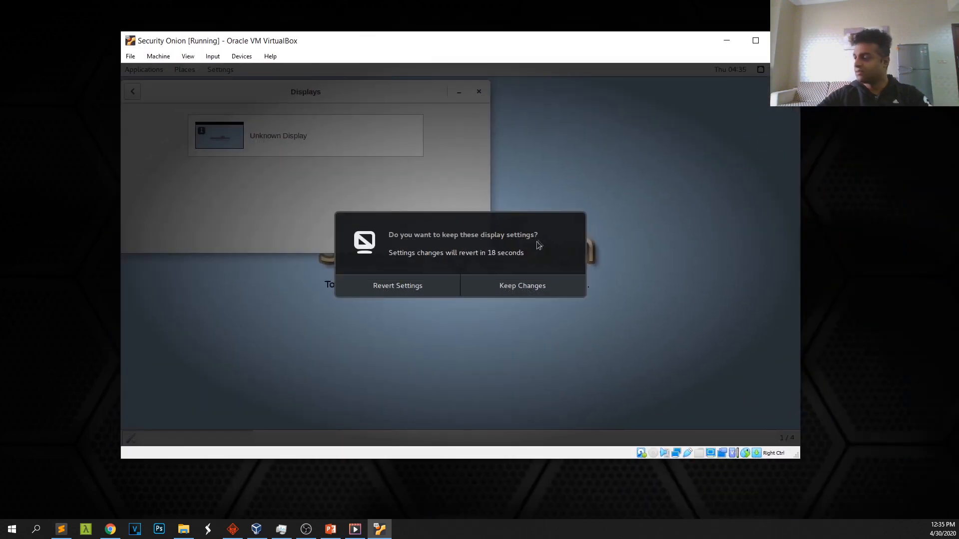
click(536, 287)
click(478, 91)
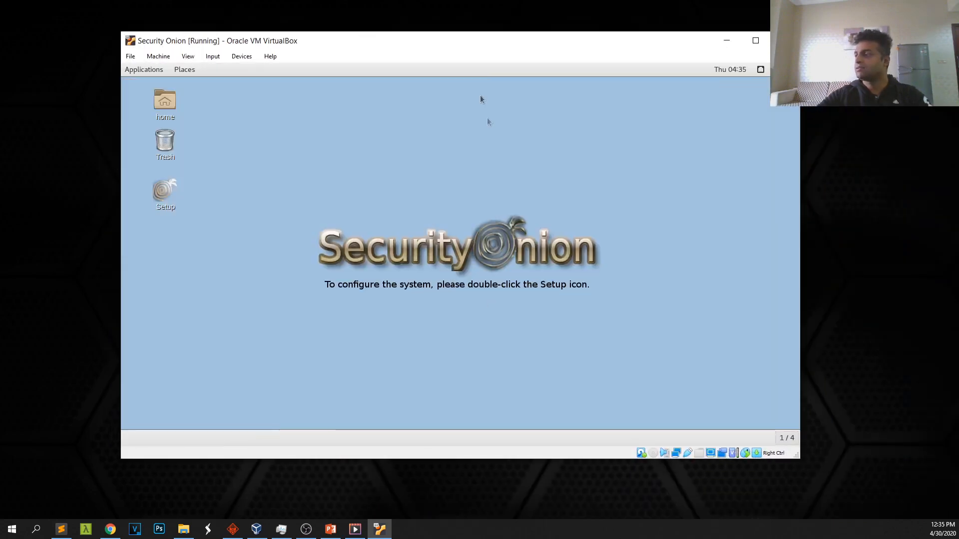
drag(793, 455, 820, 480)
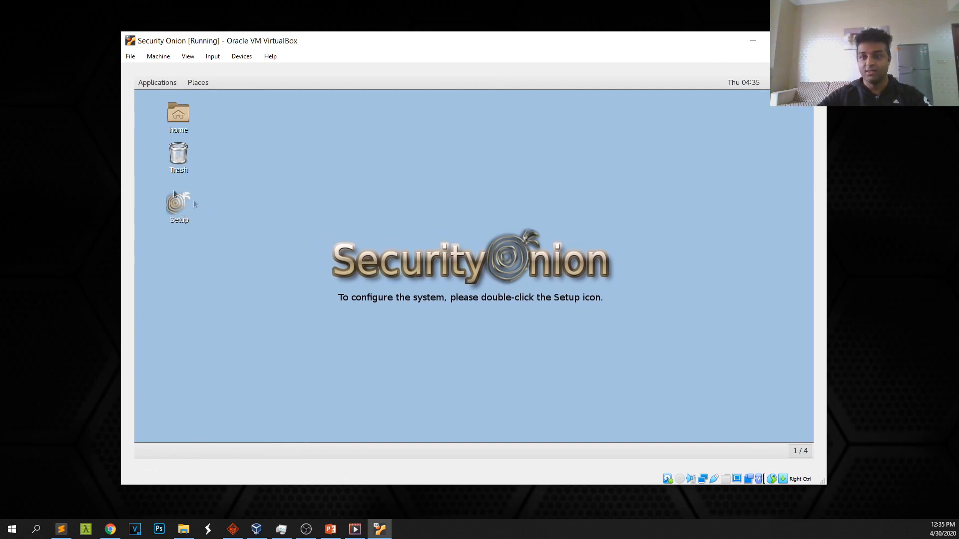
double_click(178, 203)
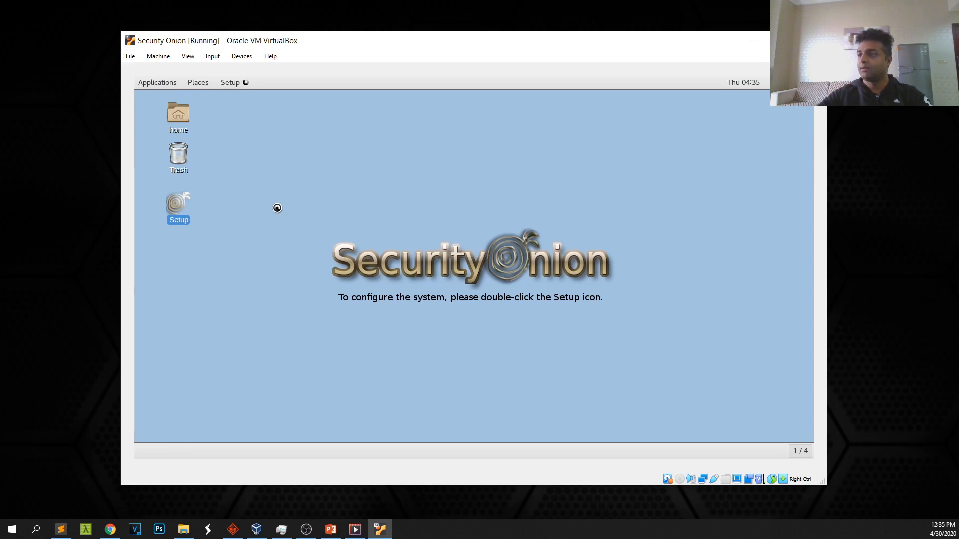
Authenticate Setup, agree to configure /etc/network/interfaces, and open a terminal from the desktop
text(********)
key(Return)
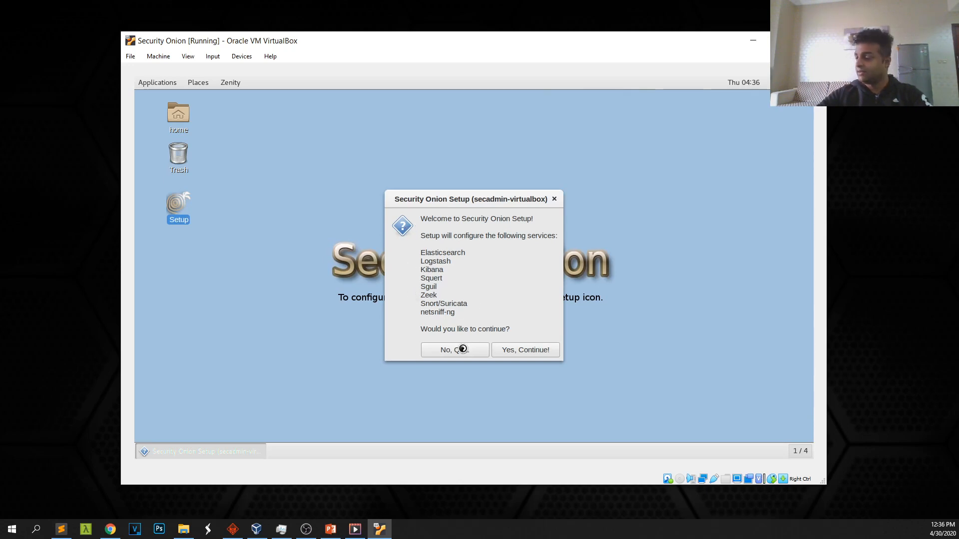
click(515, 353)
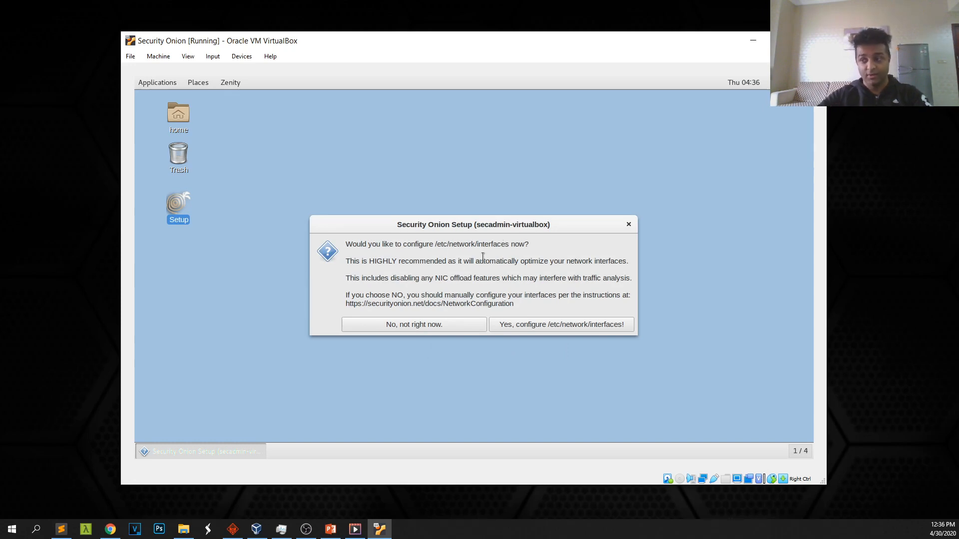
click(520, 323)
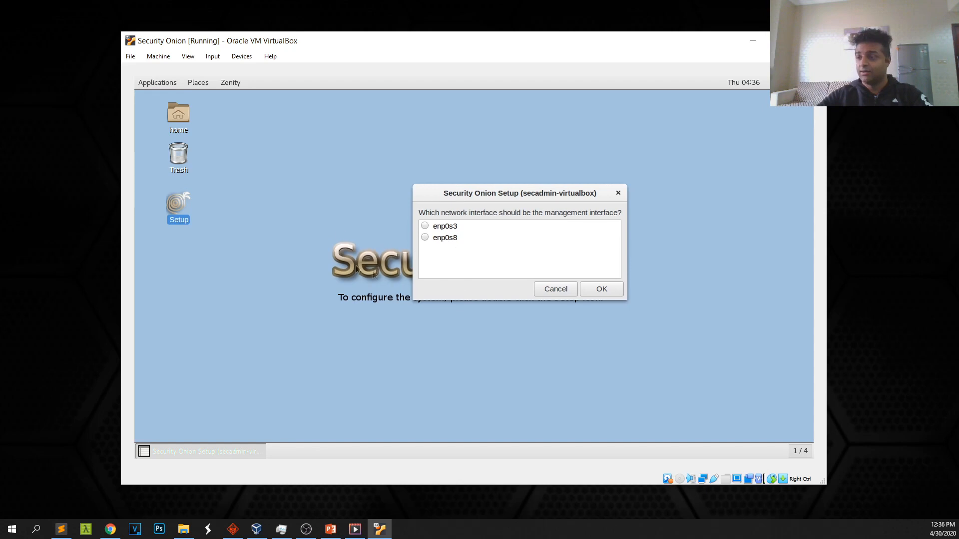
right_click(235, 175)
click(267, 198)
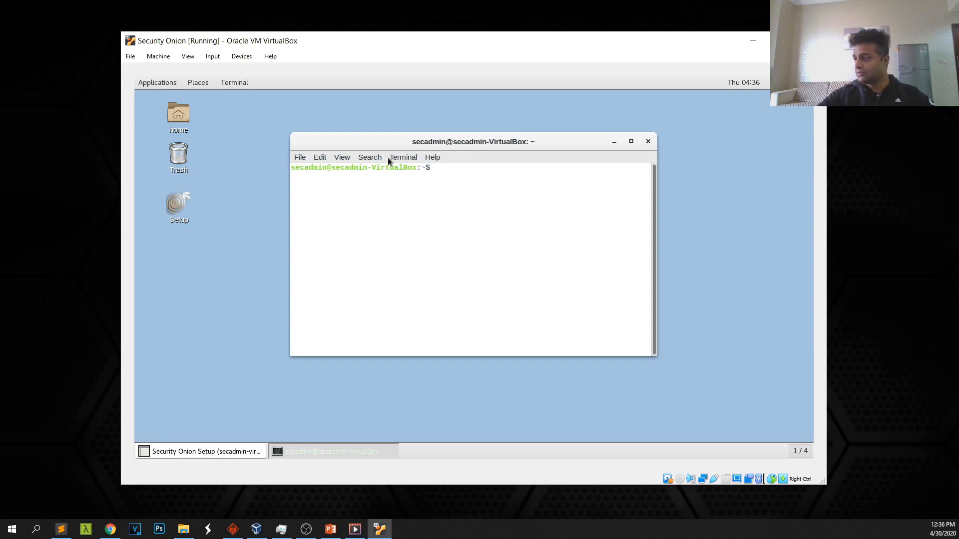
Replace the terminal's system theme colours with the Solarized dark scheme, then type ifconfig
click(406, 158)
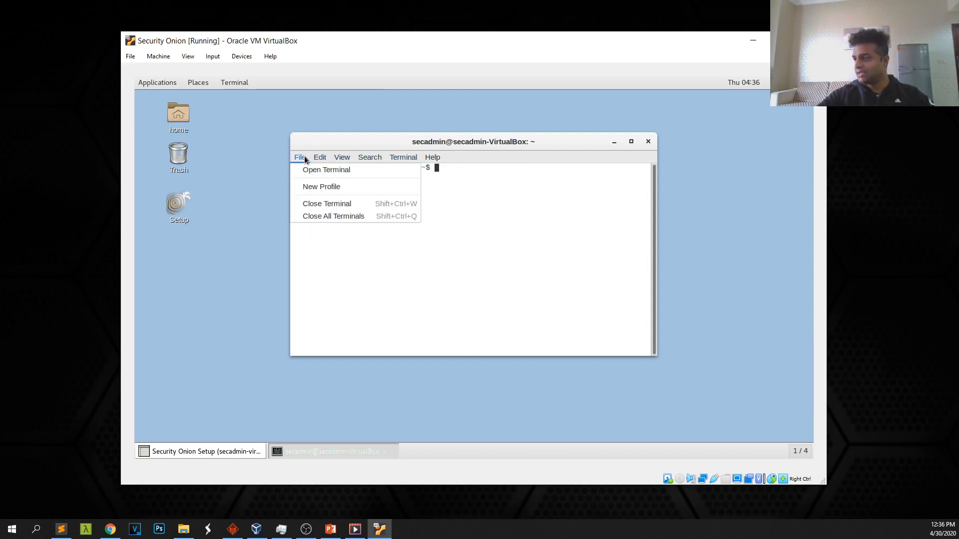
click(341, 227)
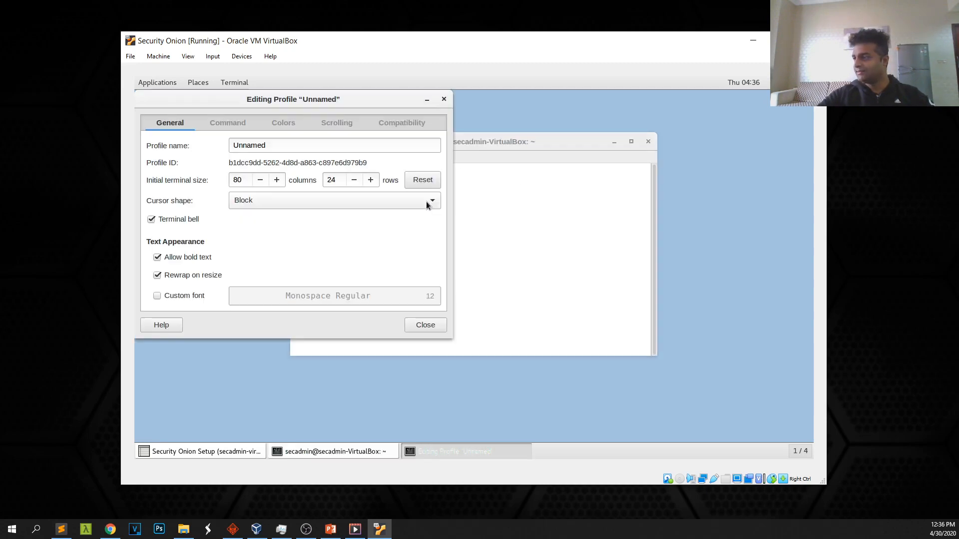
click(284, 123)
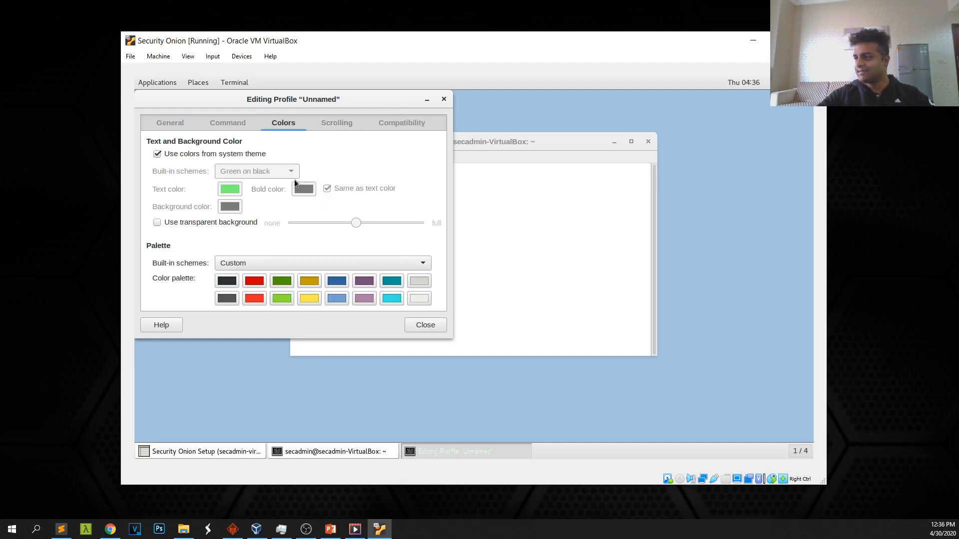
click(157, 154)
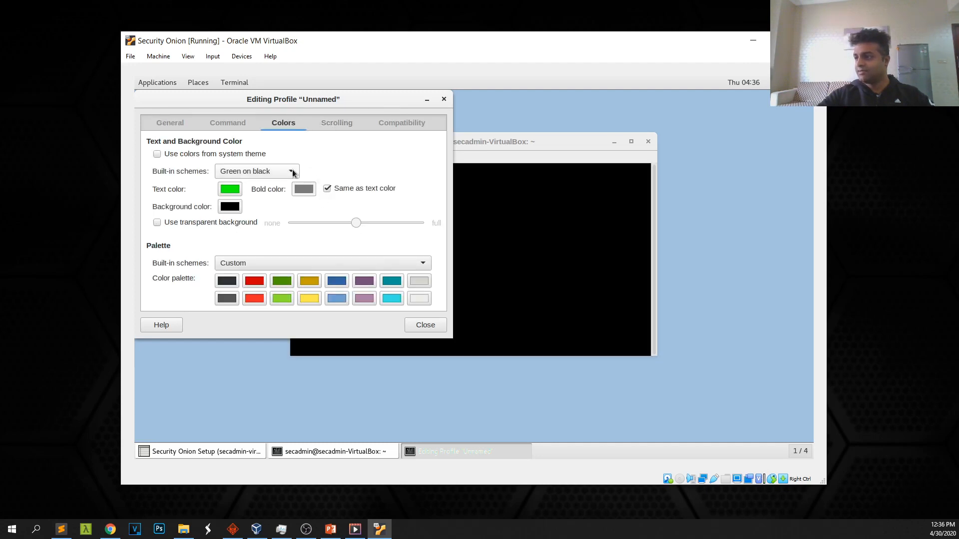
click(287, 172)
click(255, 216)
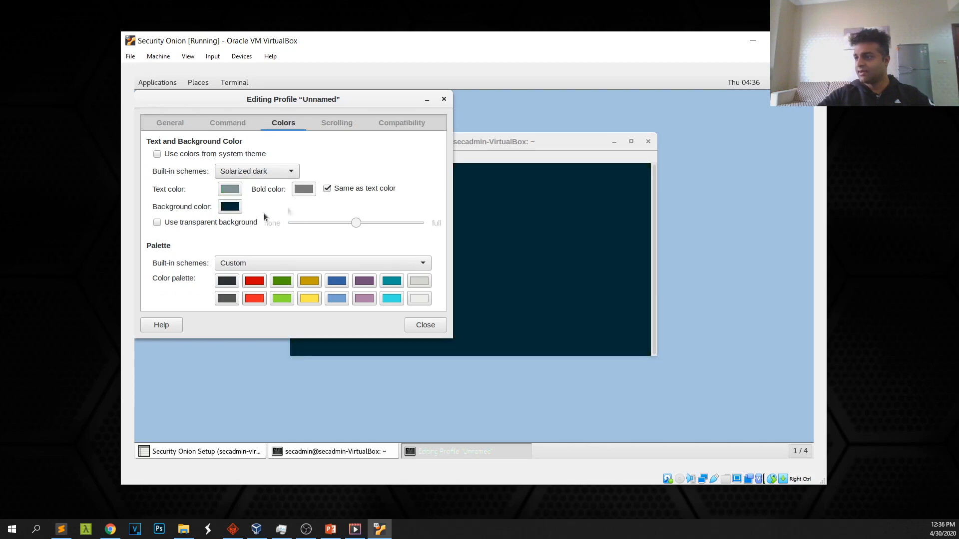
click(443, 98)
text(ifconfig)
Run ifconfig and arrange the terminal below Setup's management-interface question
key(Return)
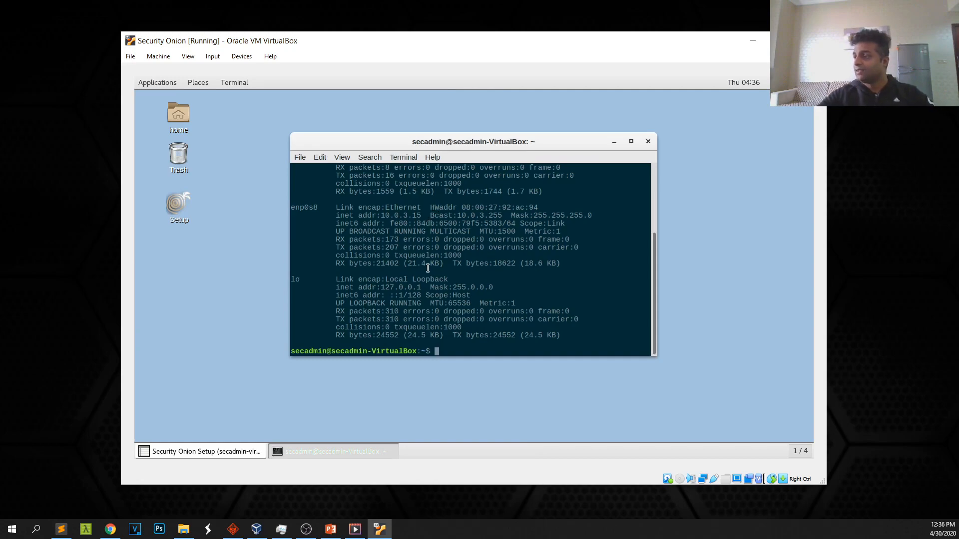
scroll(411, 264, up, 4)
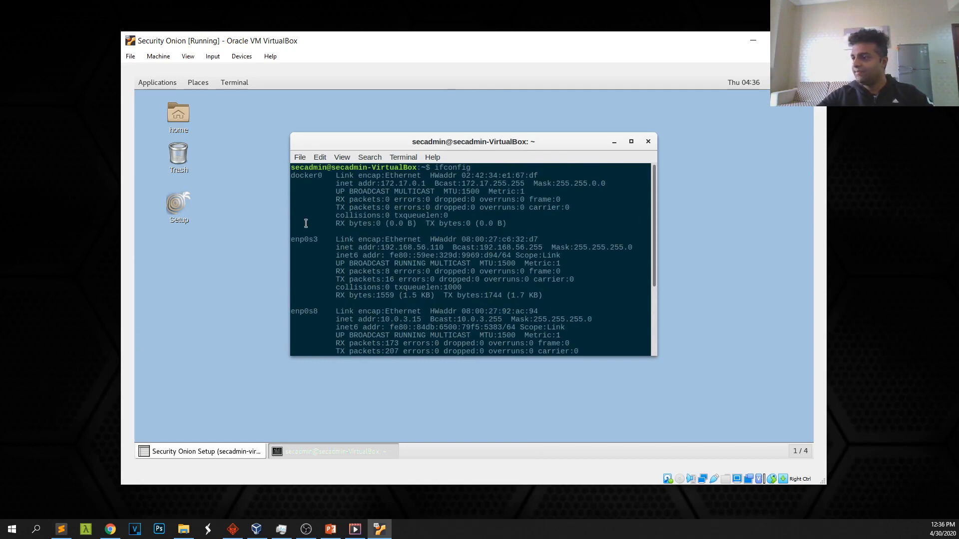
drag(355, 145, 355, 258)
drag(447, 190, 453, 147)
drag(354, 254, 352, 227)
scroll(395, 334, down, 1)
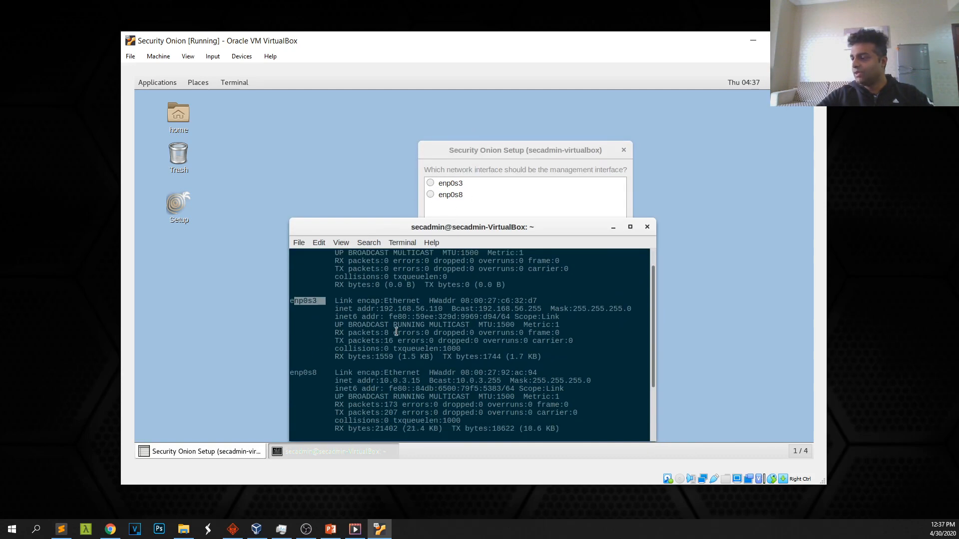
Highlight enp0s8 (10.0.3.15) and enp0s3 (192.168.56.110), then bring up the Sublime Text notes
click(407, 305)
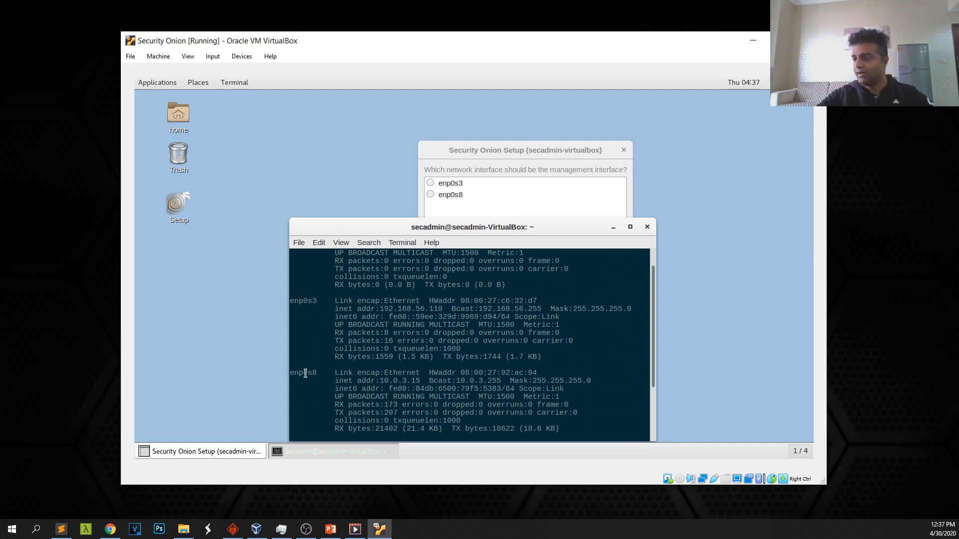
drag(314, 374, 292, 369)
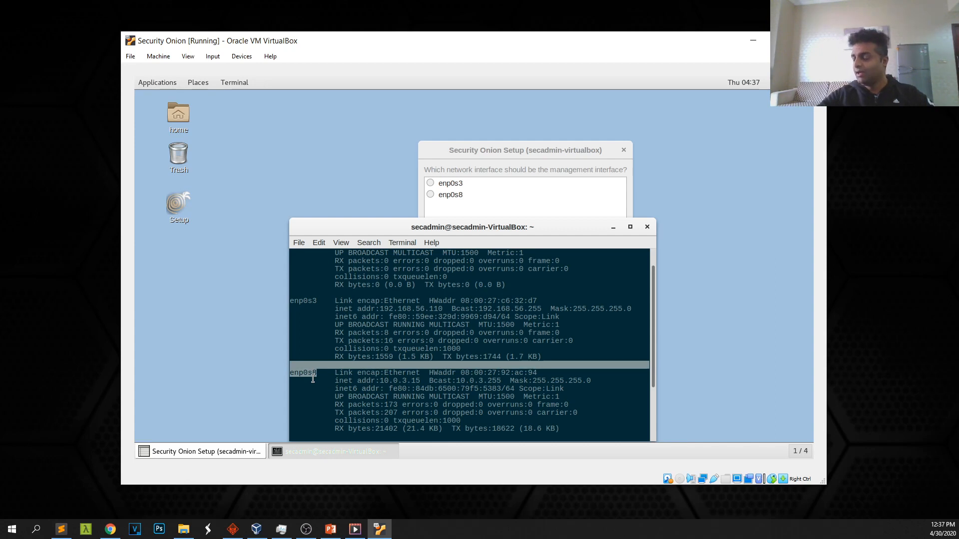
drag(379, 380, 422, 381)
drag(322, 302, 291, 301)
drag(379, 309, 446, 308)
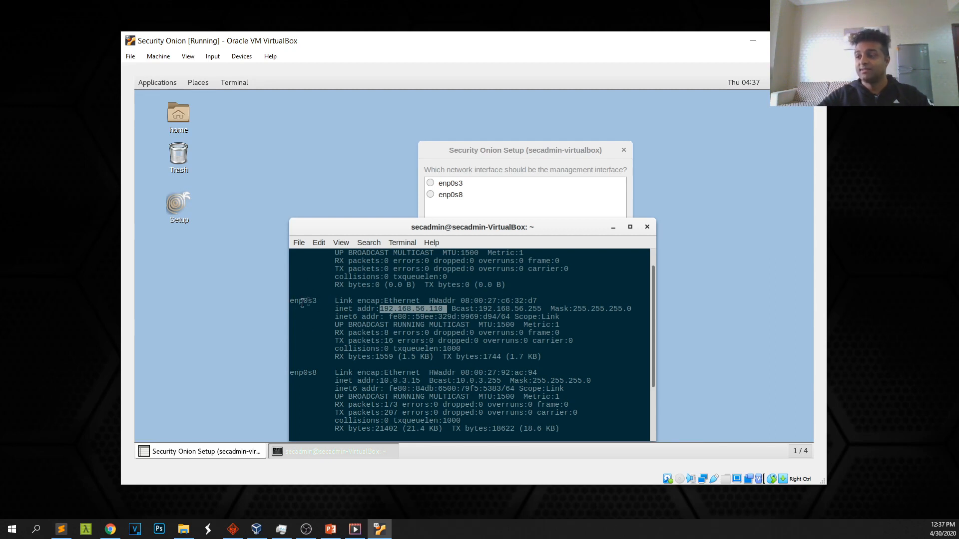
click(364, 308)
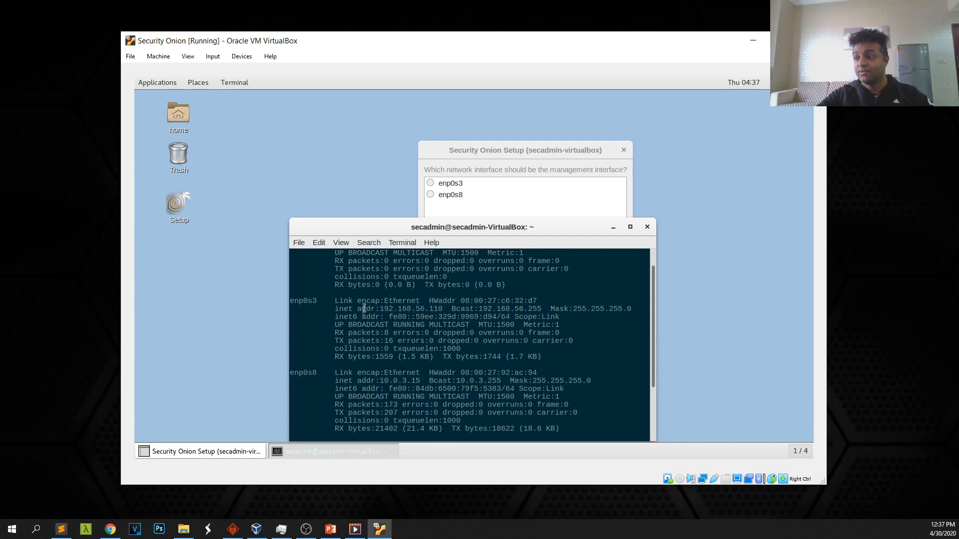
click(61, 529)
drag(578, 198, 546, 387)
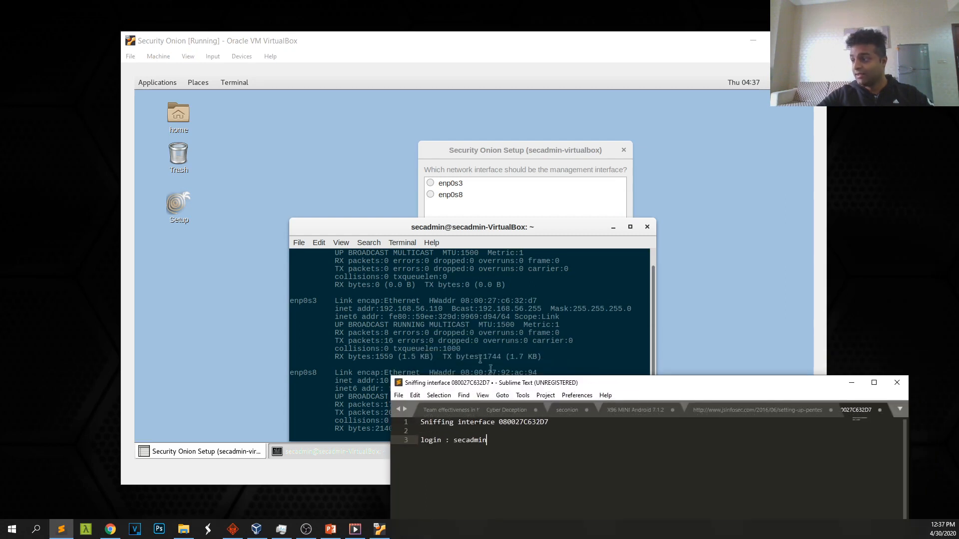
Match the noted MAC 080027C632D7 to enp0s3's hardware address, then minimize the notes
drag(536, 423, 558, 428)
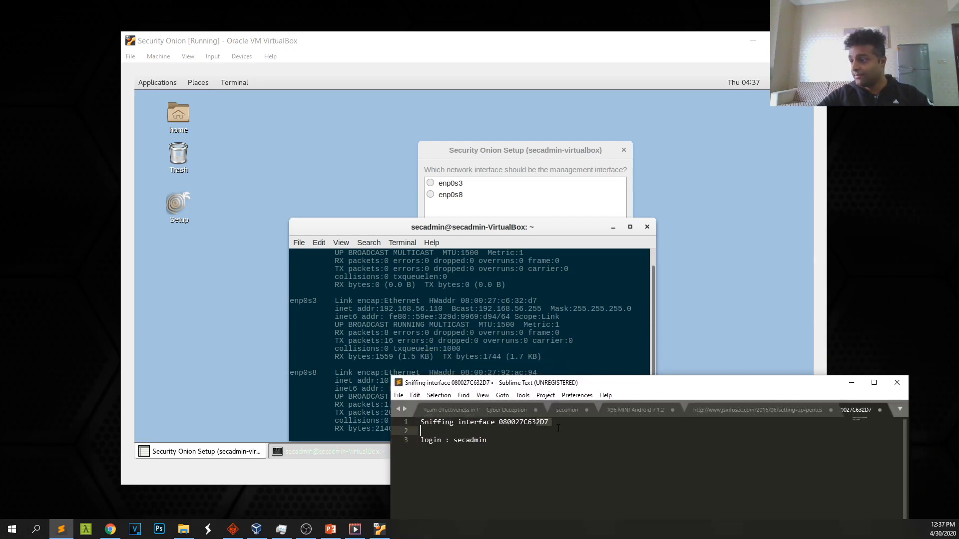
drag(518, 301, 542, 301)
key(alt+Tab)
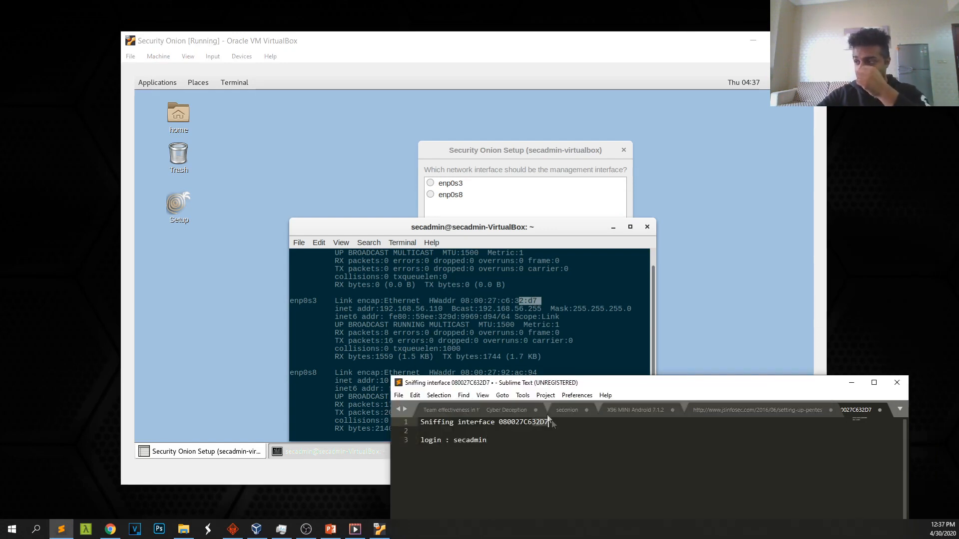
click(851, 382)
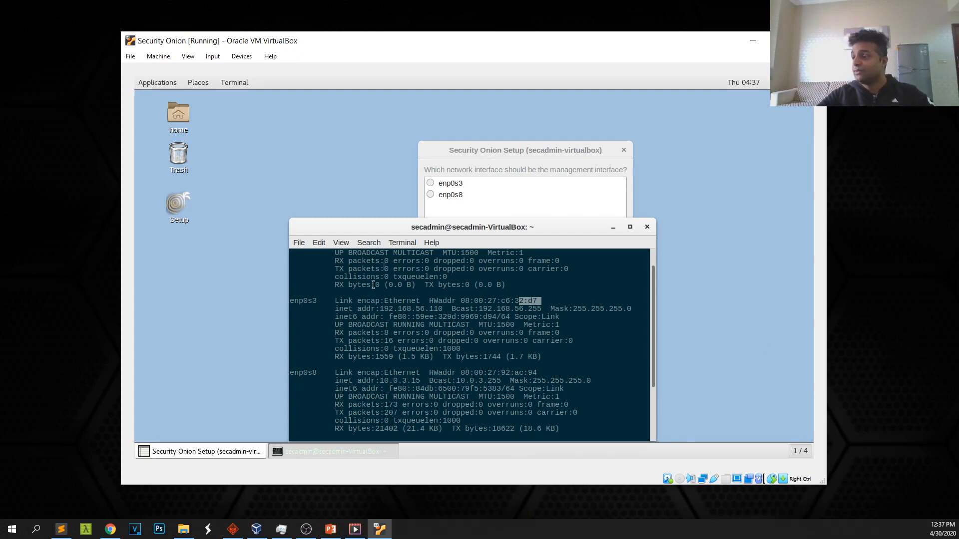
click(417, 356)
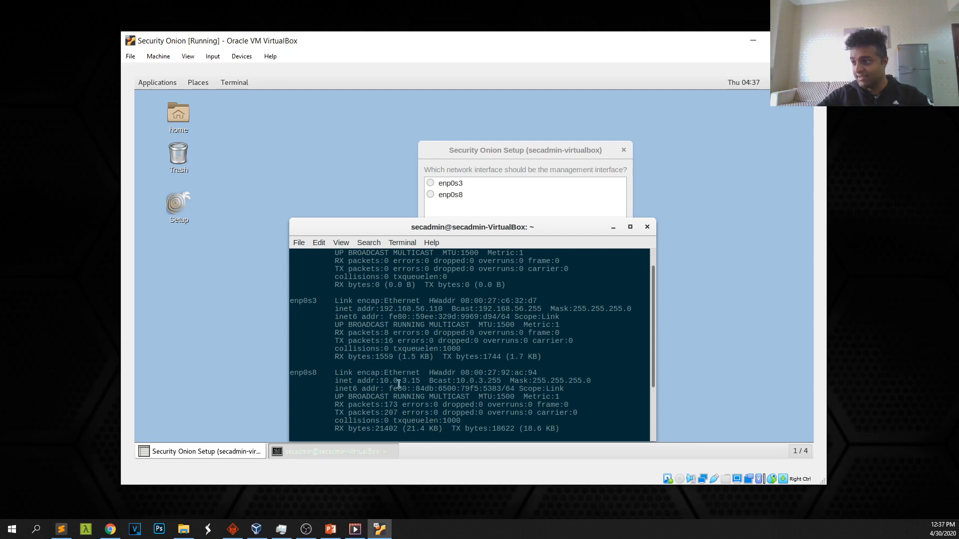
Make enp0s8 the management interface with DHCP addressing
click(492, 189)
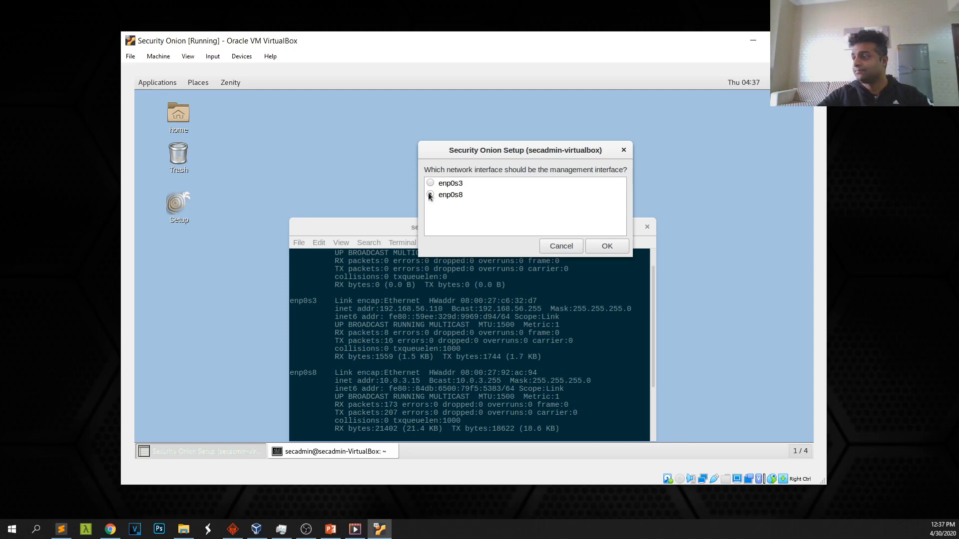
click(610, 251)
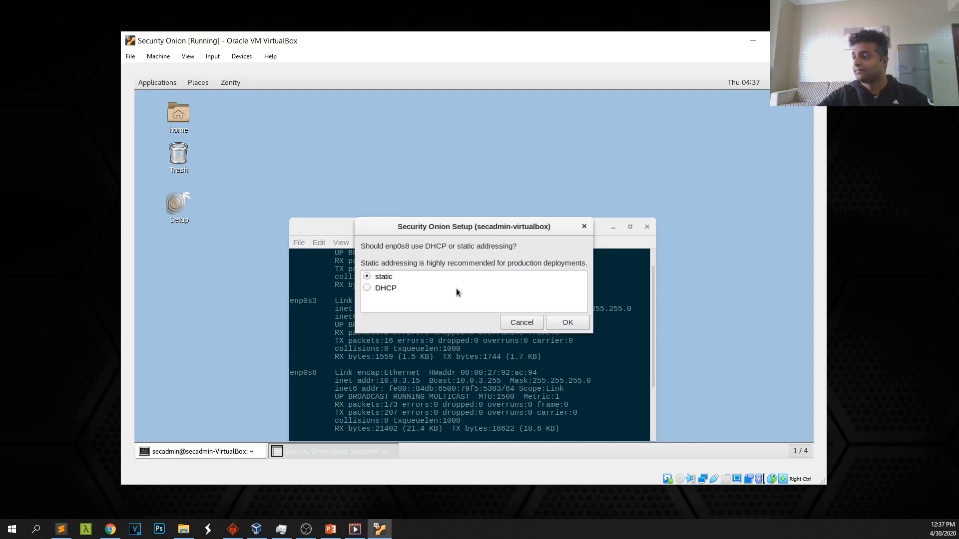
click(367, 288)
click(569, 322)
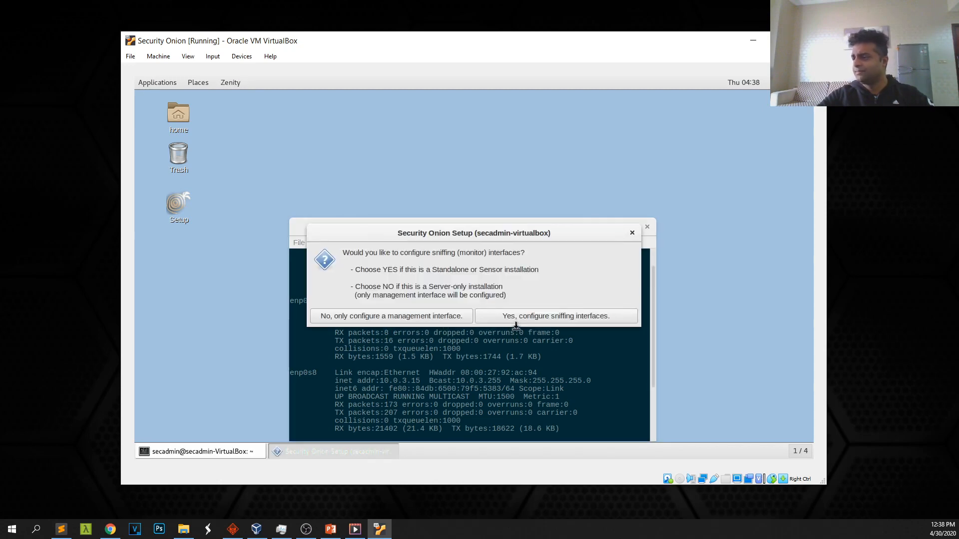
Set enp0s3 as the sniffing interface, approve the changes and reboot
click(548, 317)
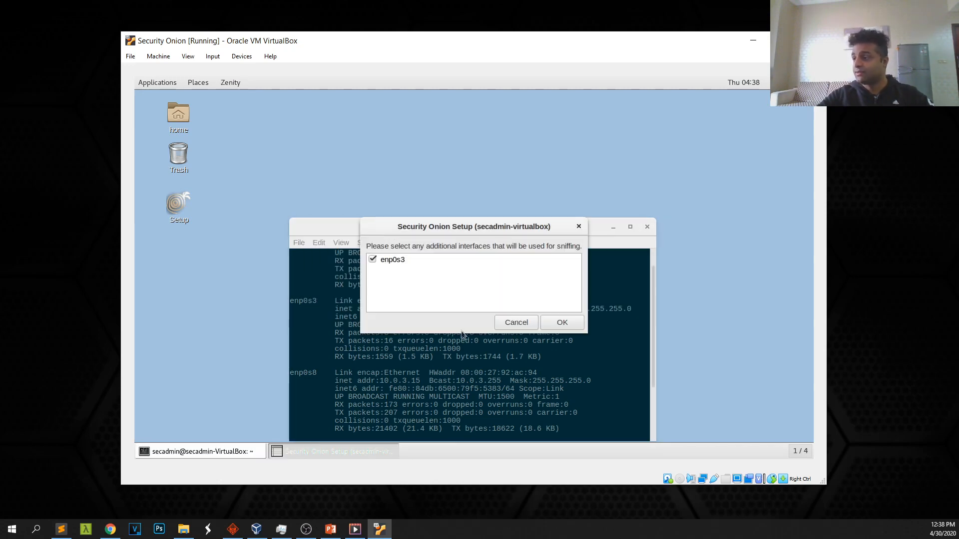
click(373, 260)
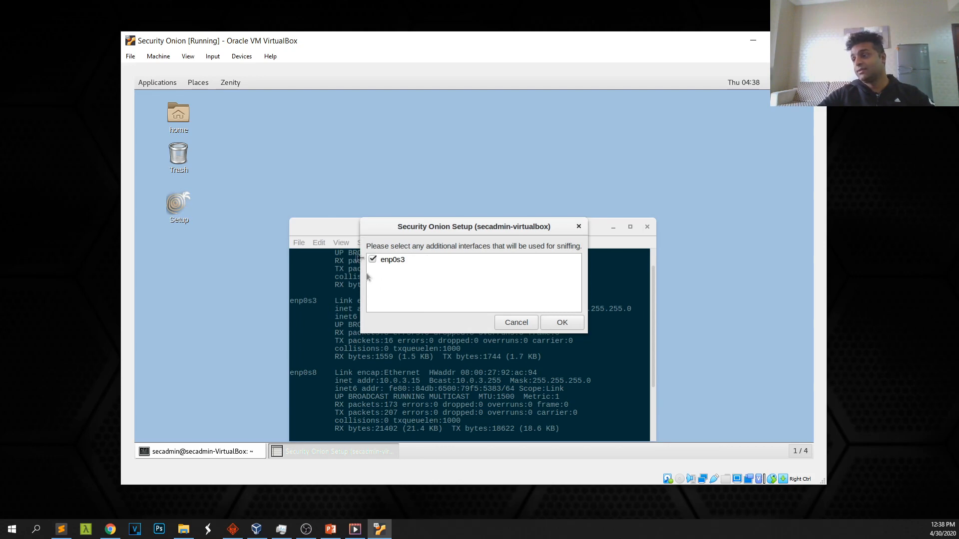
click(560, 322)
click(572, 327)
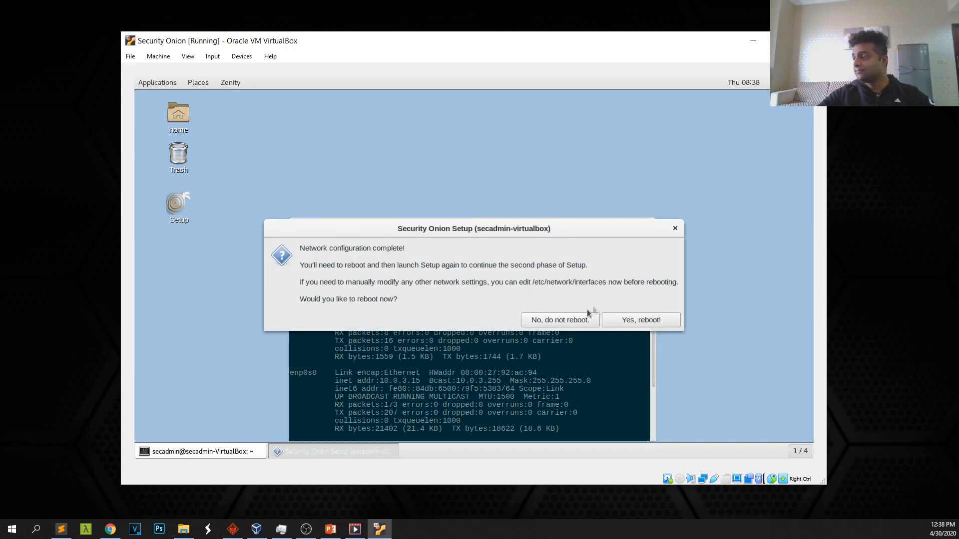
click(621, 321)
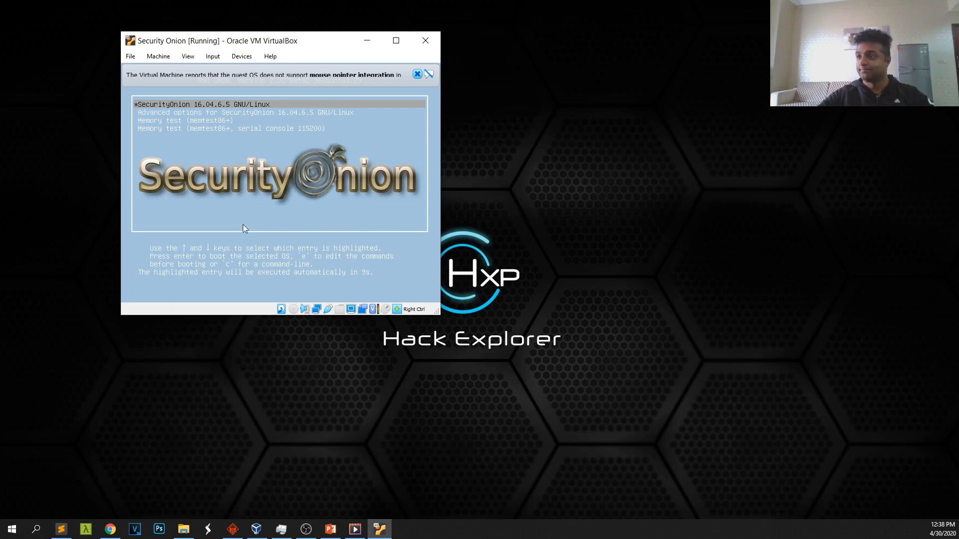
Boot Security Onion from the boot menu and log in with the user's credentials
click(339, 129)
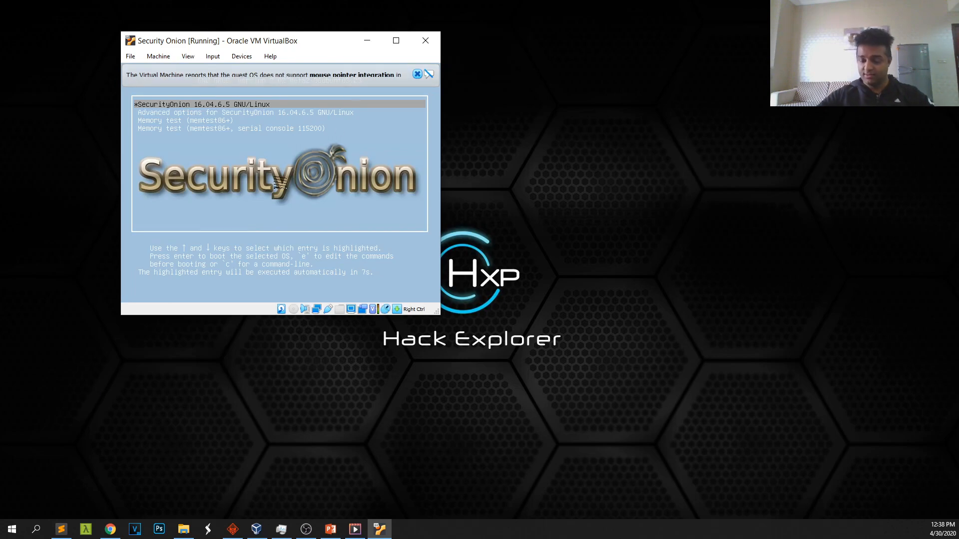
key(Return)
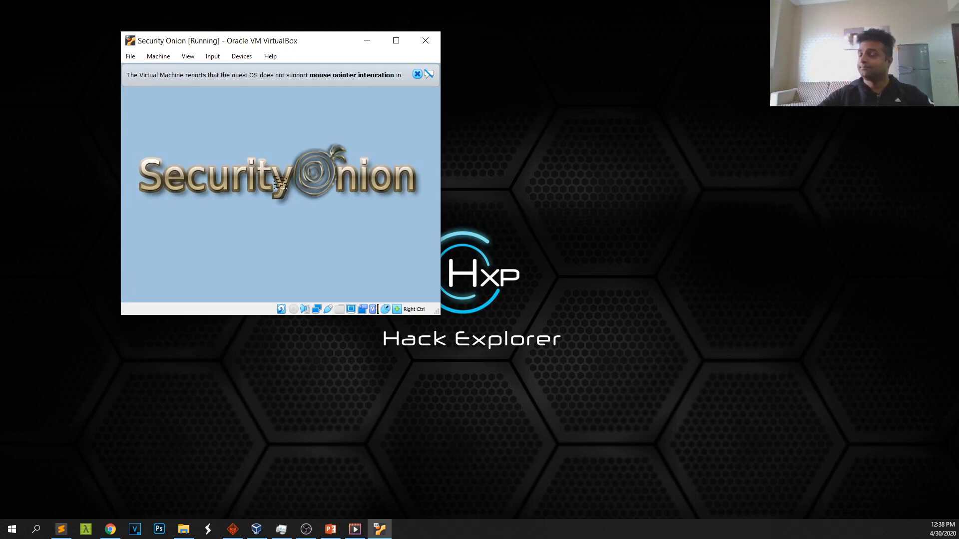
text(secadmin)
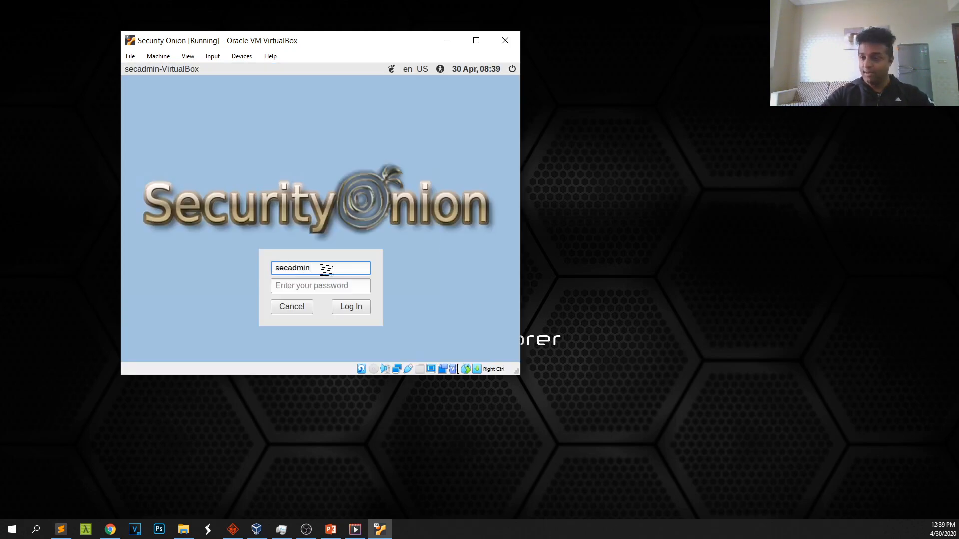
key(Return)
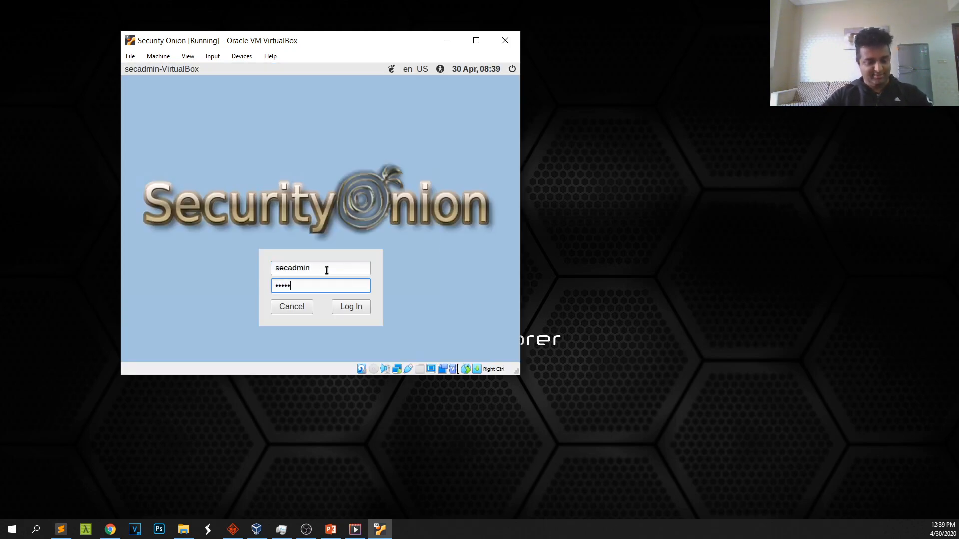
key(Return)
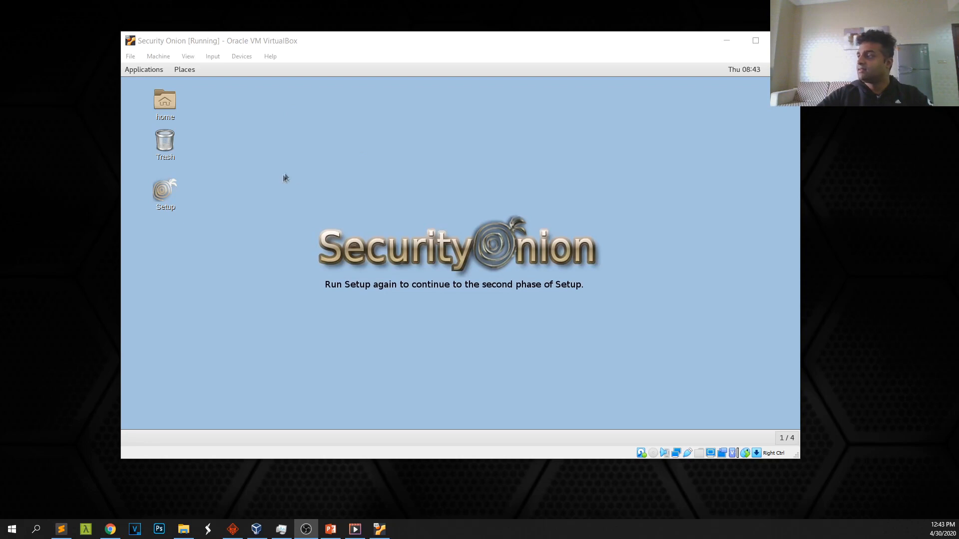
Launch Security Onion Setup, authenticate with the admin password, and continue past the welcome
double_click(166, 191)
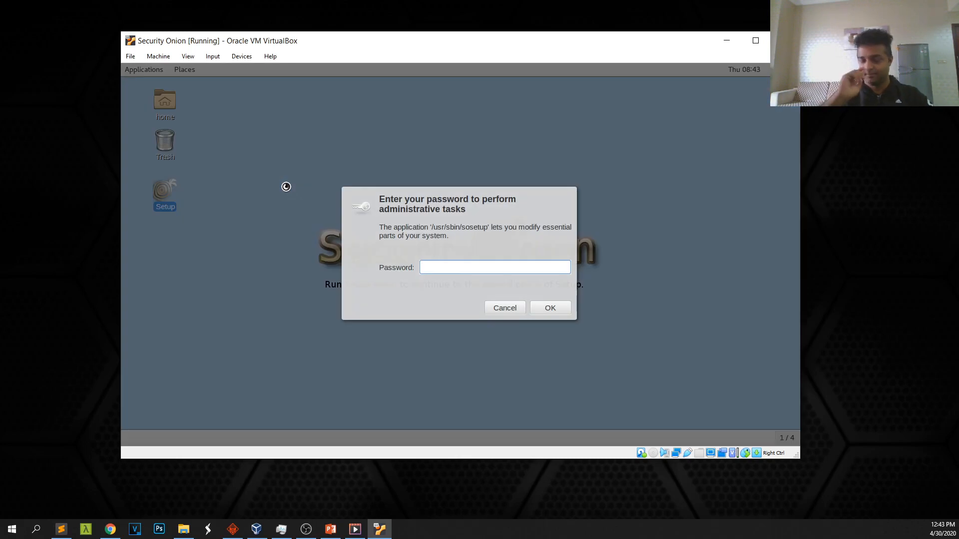
text(••••••••)
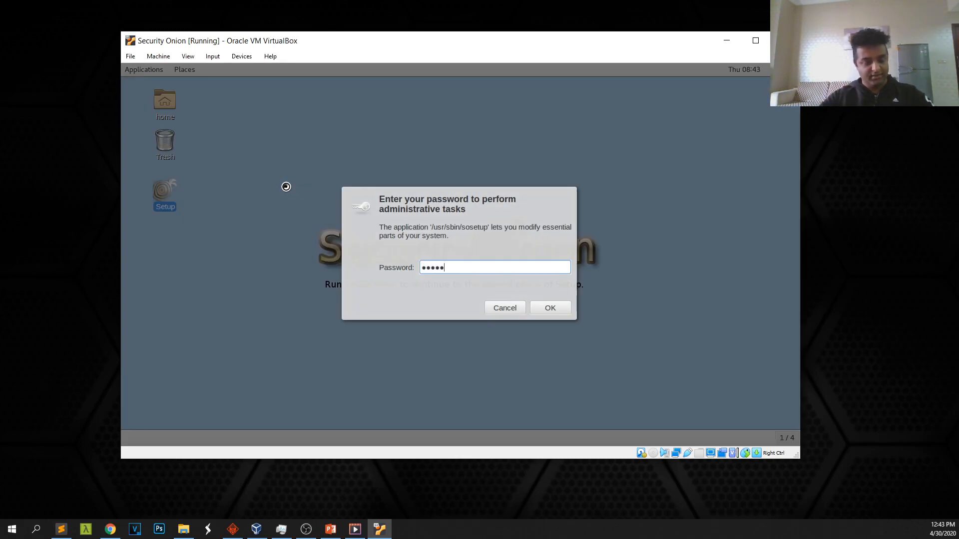
key(Return)
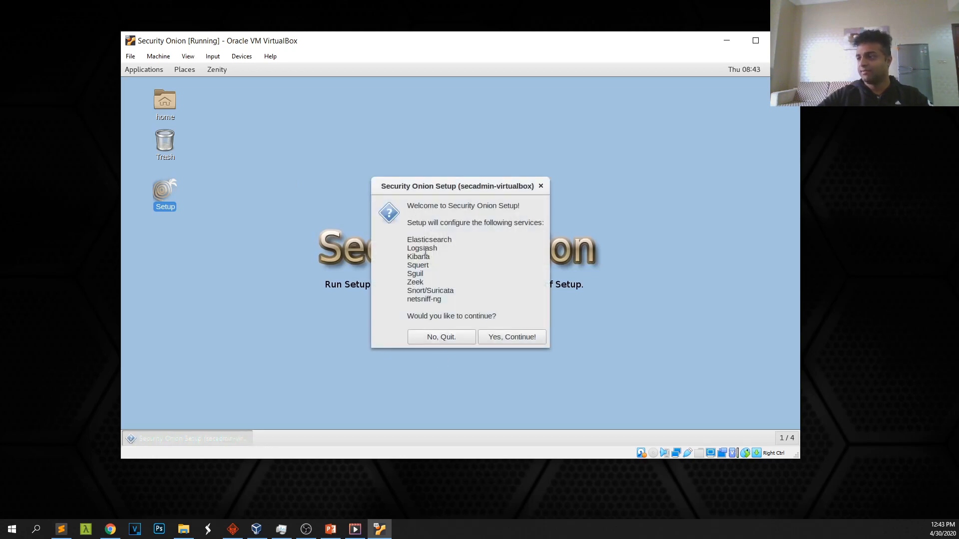
click(518, 336)
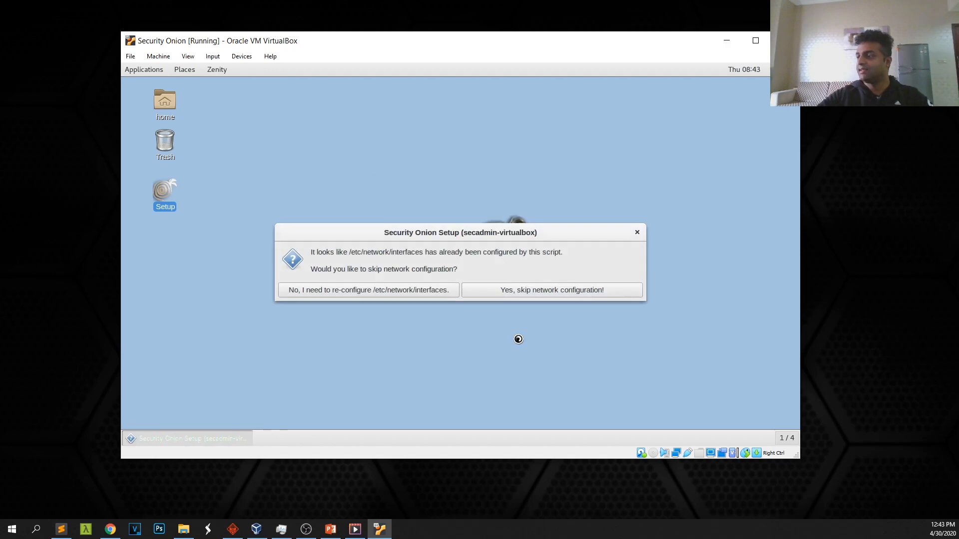
Skip network configuration, choose Evaluation Mode and monitor enp0s3
click(517, 292)
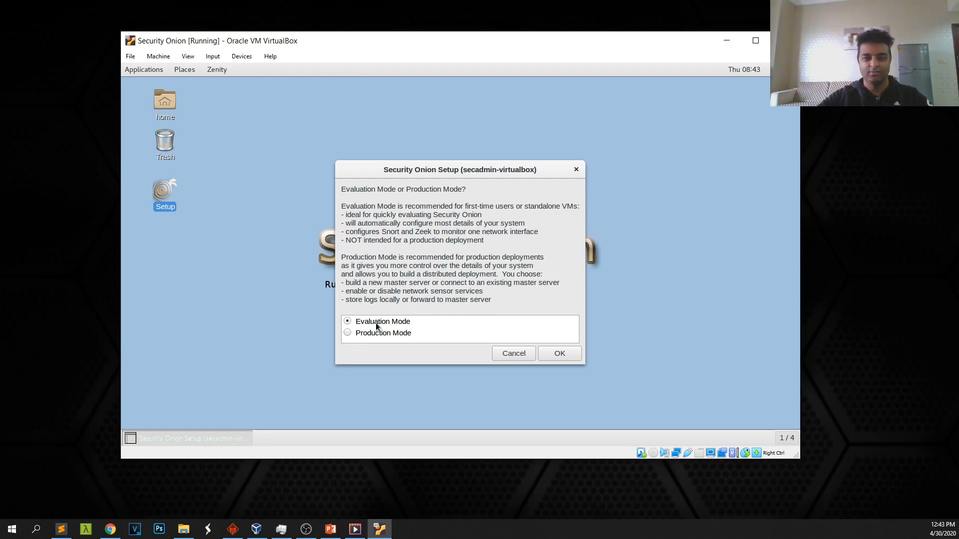
click(557, 356)
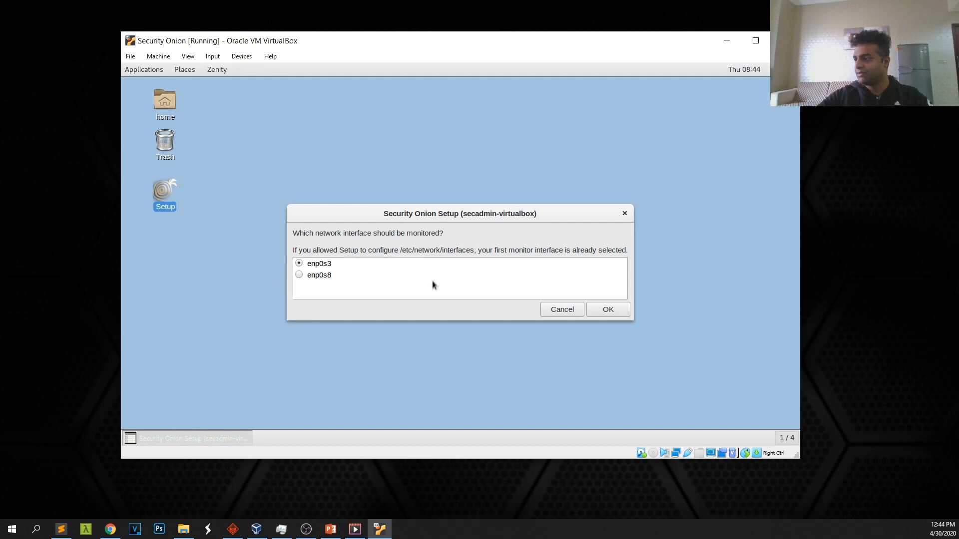
click(603, 309)
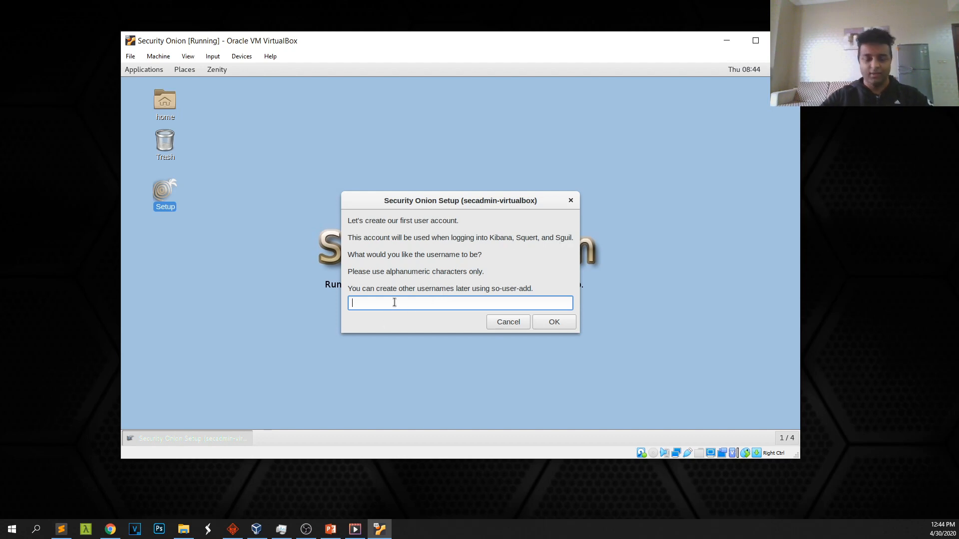
Create the first account with username 'admin', then enter and confirm its password
text(admin)
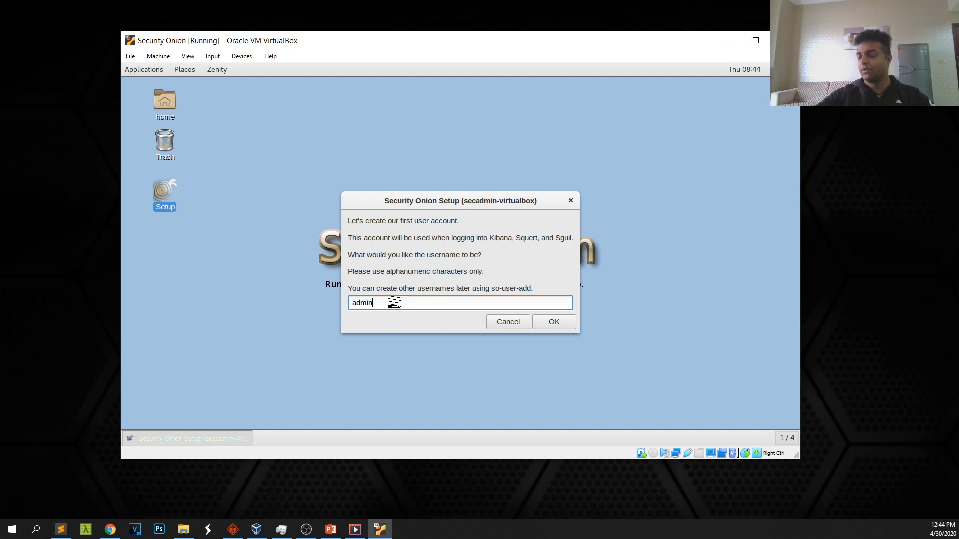
double_click(367, 301)
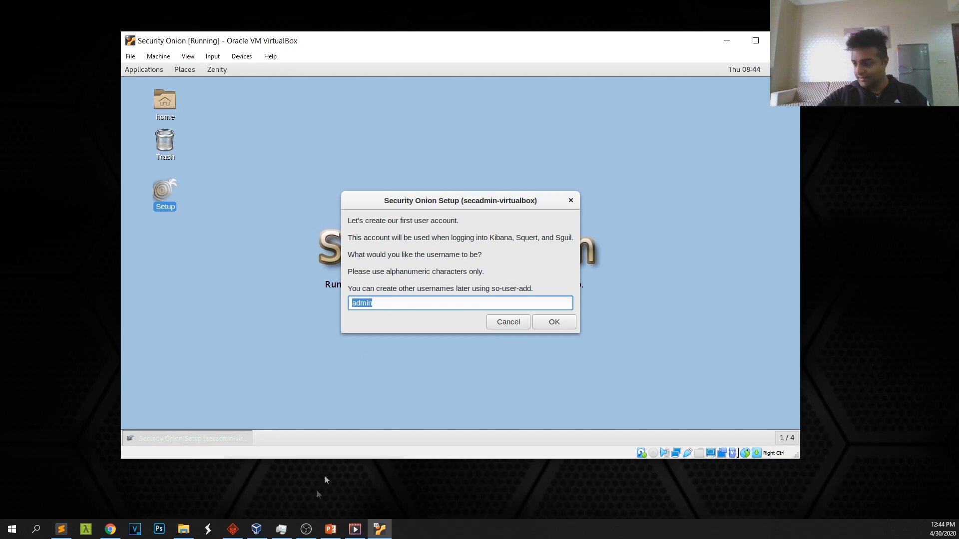
click(553, 322)
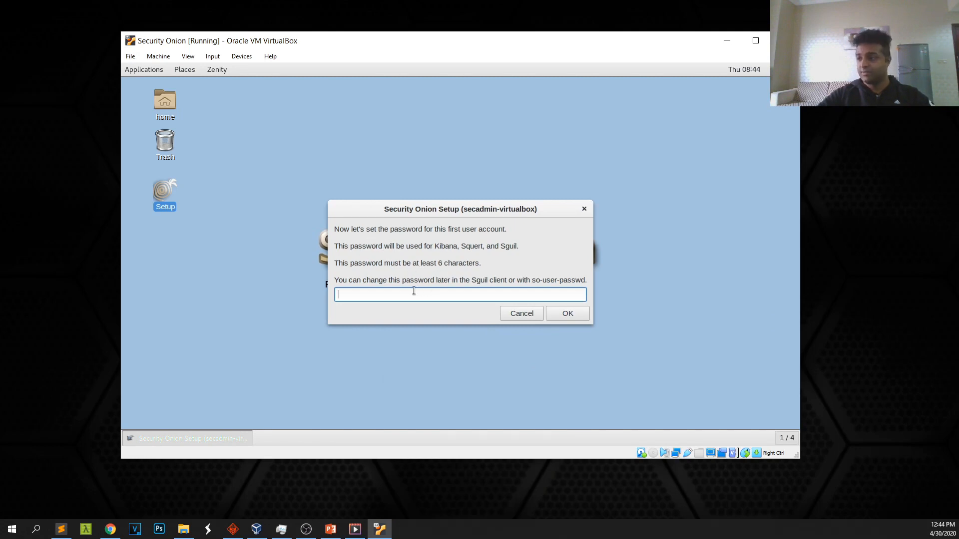
text(••••••)
key(Return)
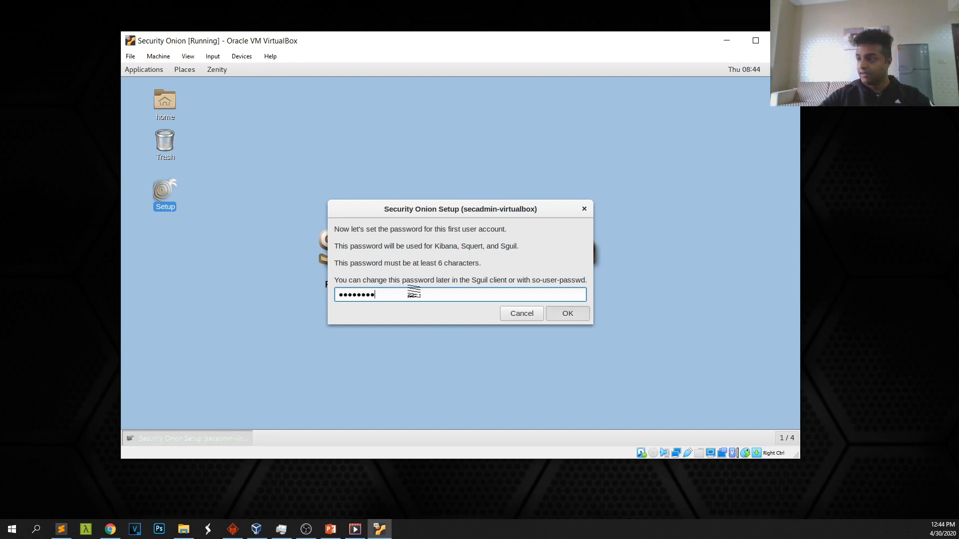
text(•••)
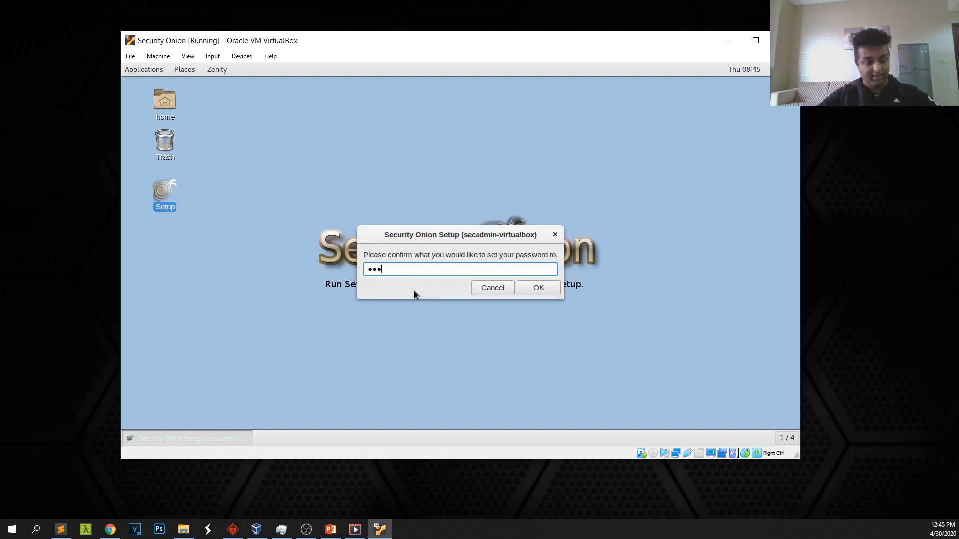
click(543, 286)
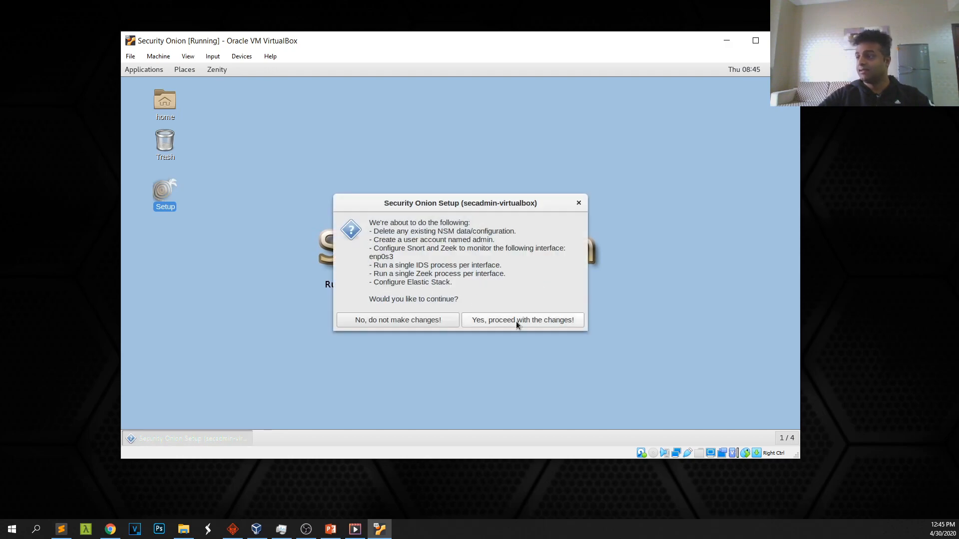
Proceed with the listed changes so Setup finishes and adds Sguil, Squert, Kibana and CyberChef
click(517, 320)
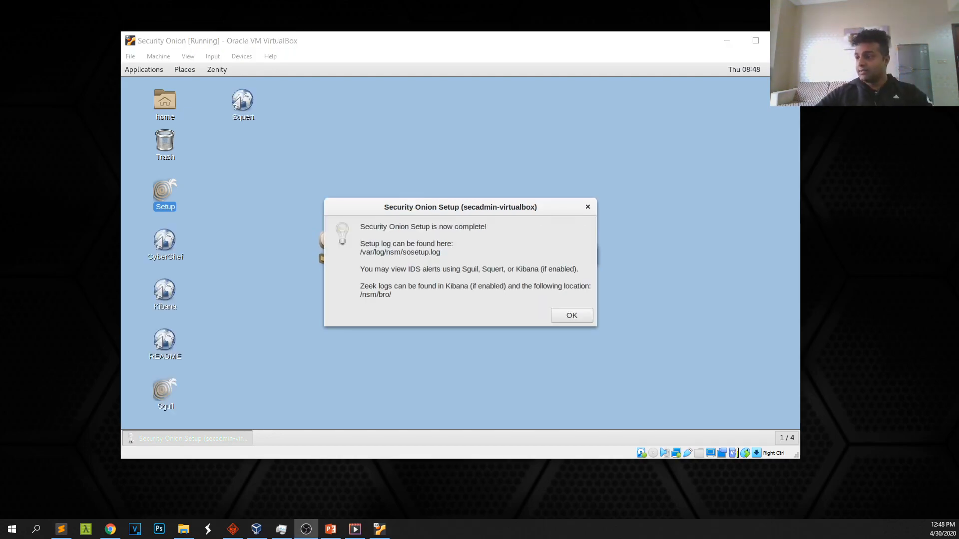
Close the setup-complete, sostat, rules, firewall, help-links and training notices
drag(362, 253, 436, 247)
click(565, 318)
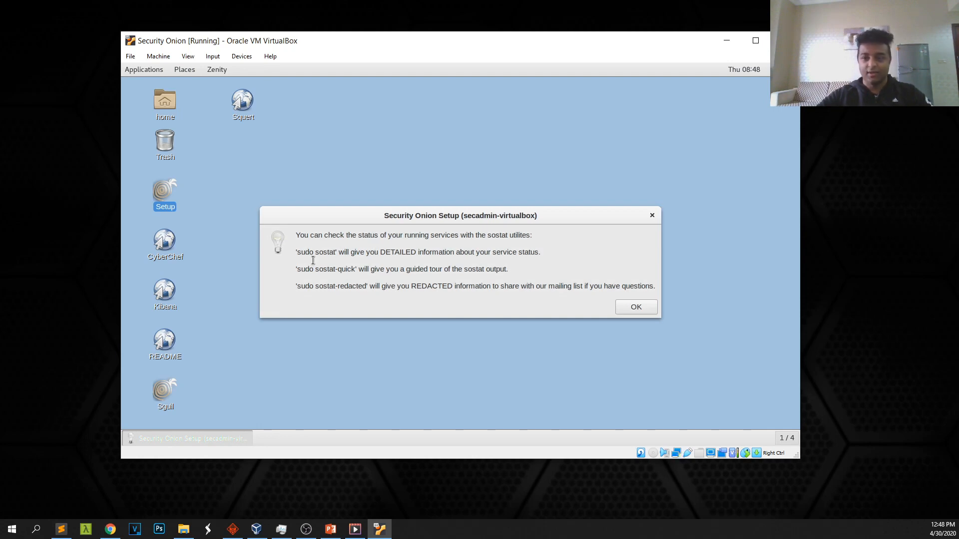
drag(299, 252, 542, 253)
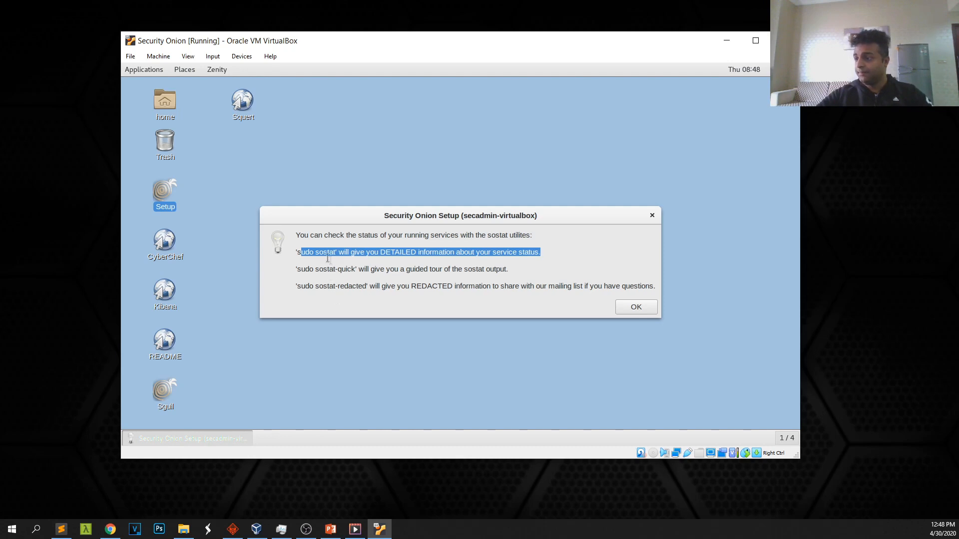
click(630, 311)
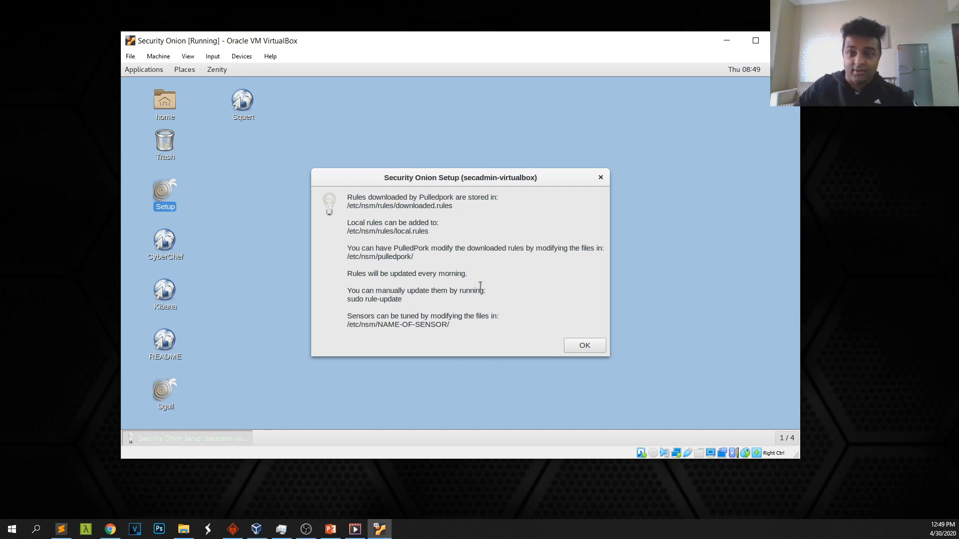
click(583, 343)
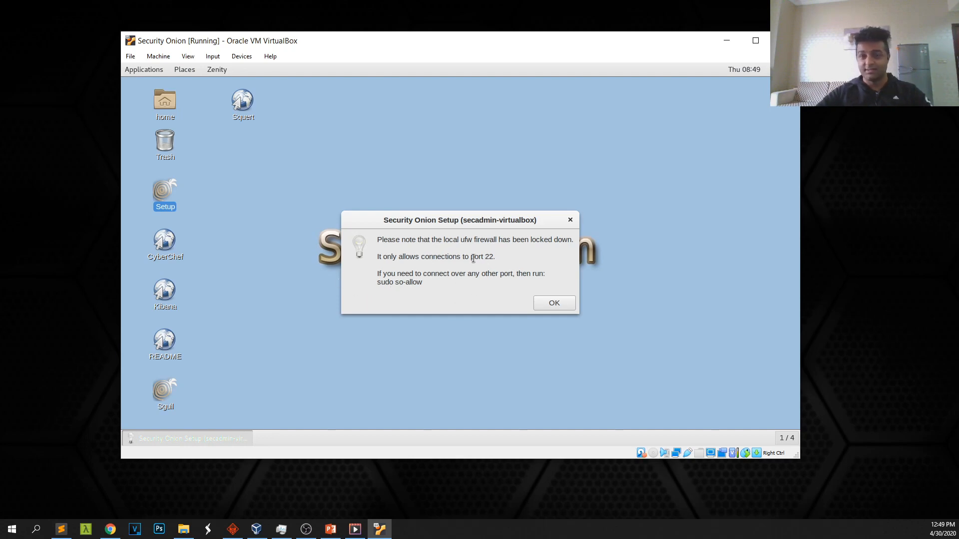
click(547, 302)
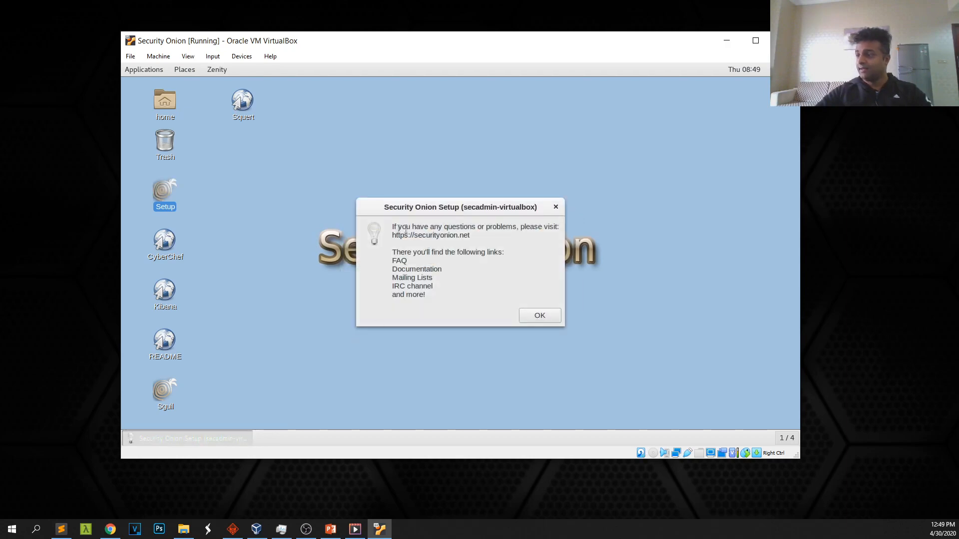
click(536, 315)
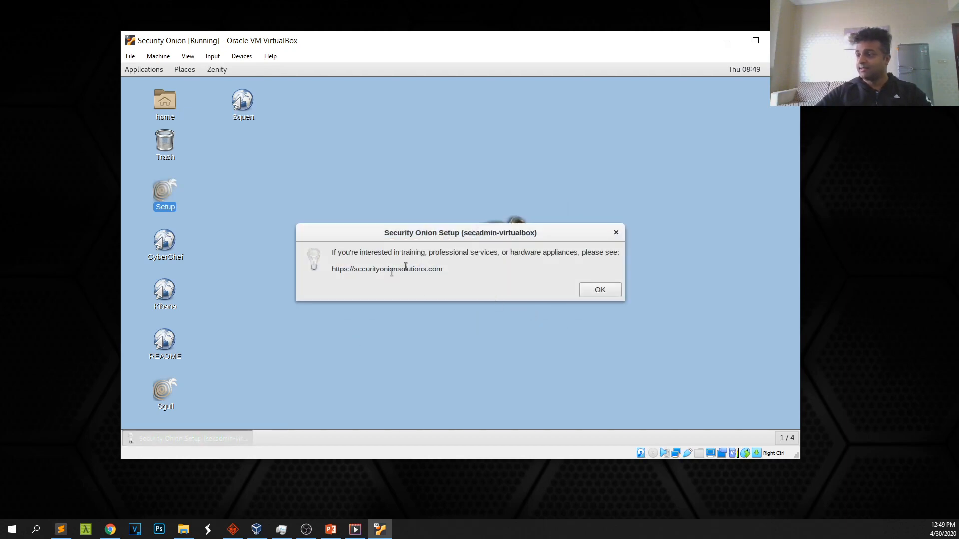
click(591, 290)
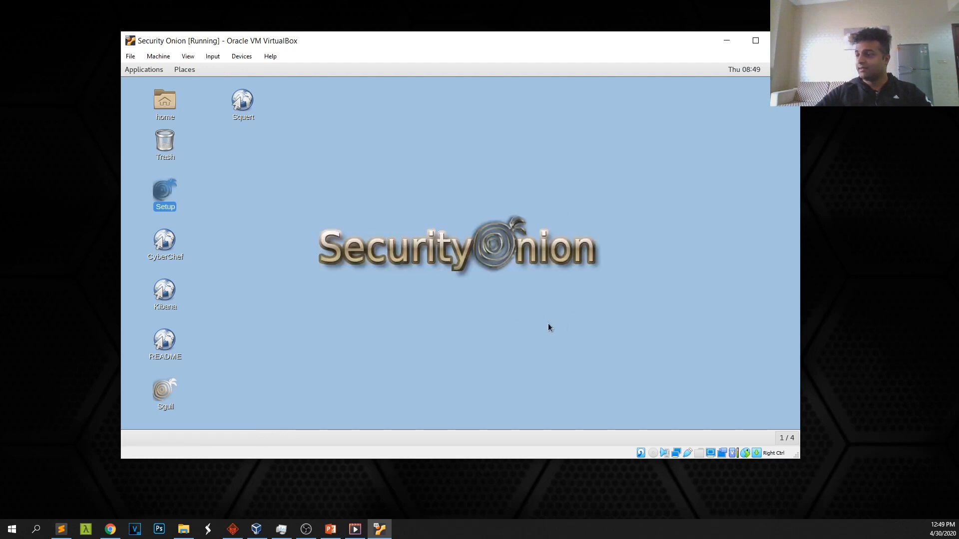
Open a terminal on the desktop and run 'sudo so-status' with the admin password
right_click(359, 152)
click(391, 176)
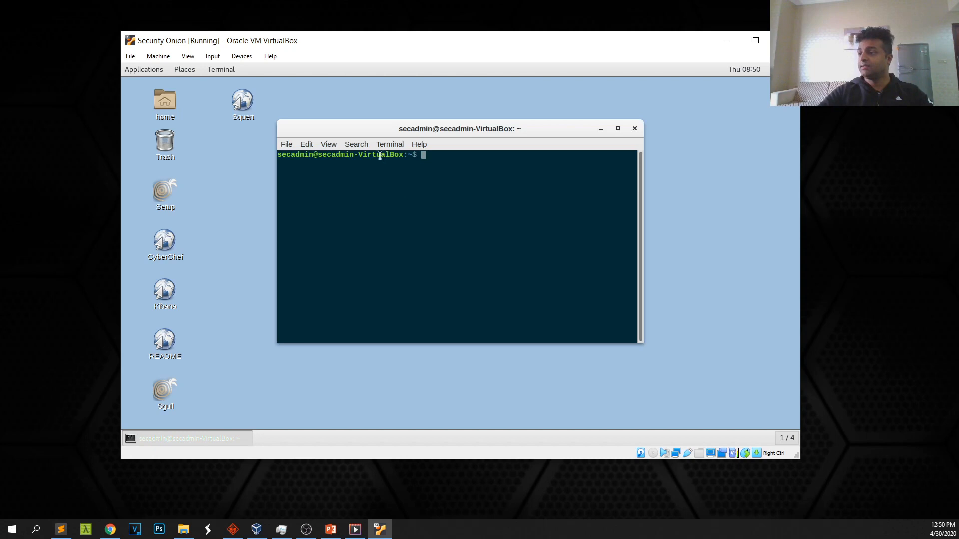
drag(374, 132, 363, 133)
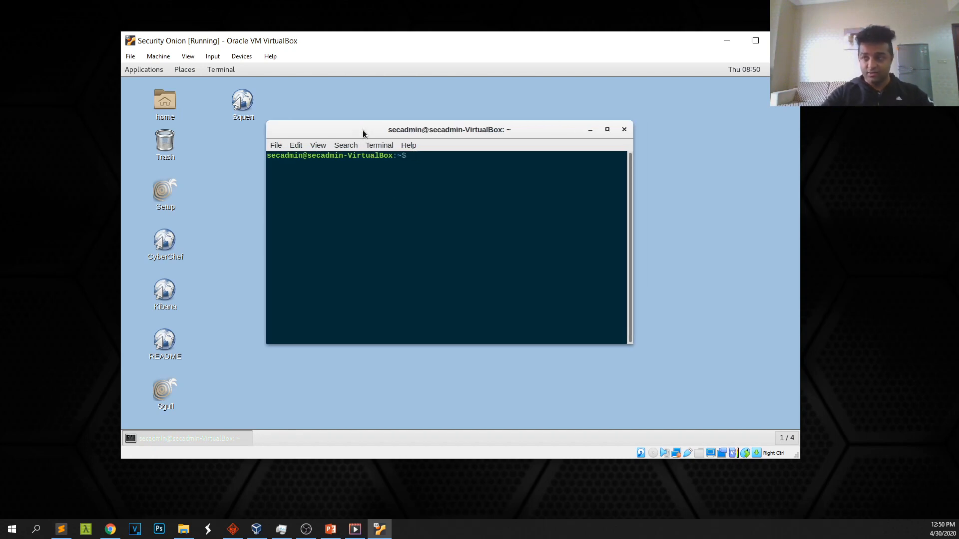
text(sudo )
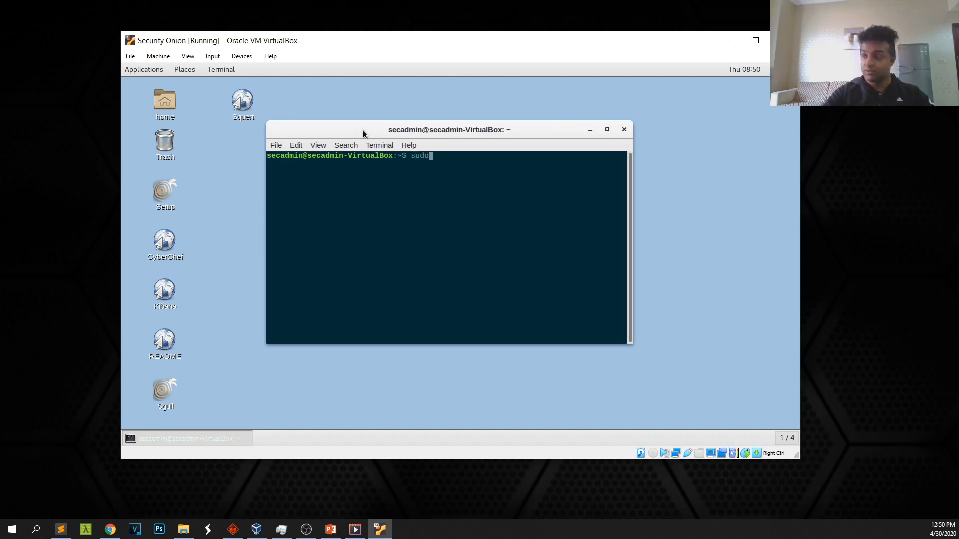
text(so-)
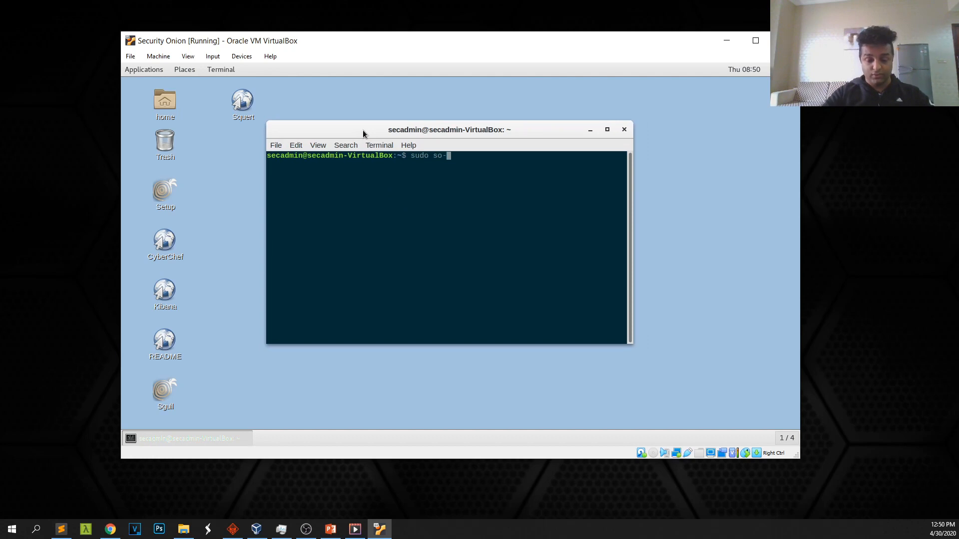
text(status)
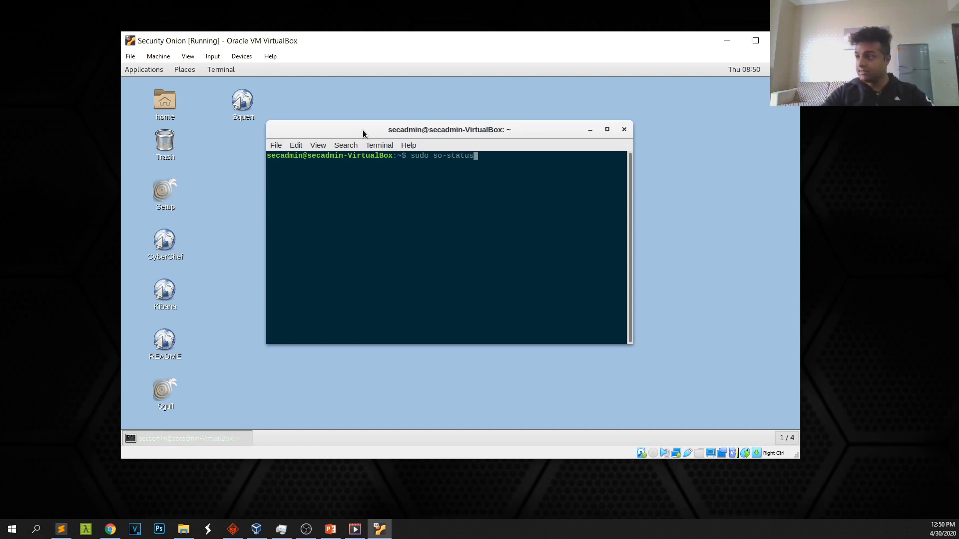
key(Return)
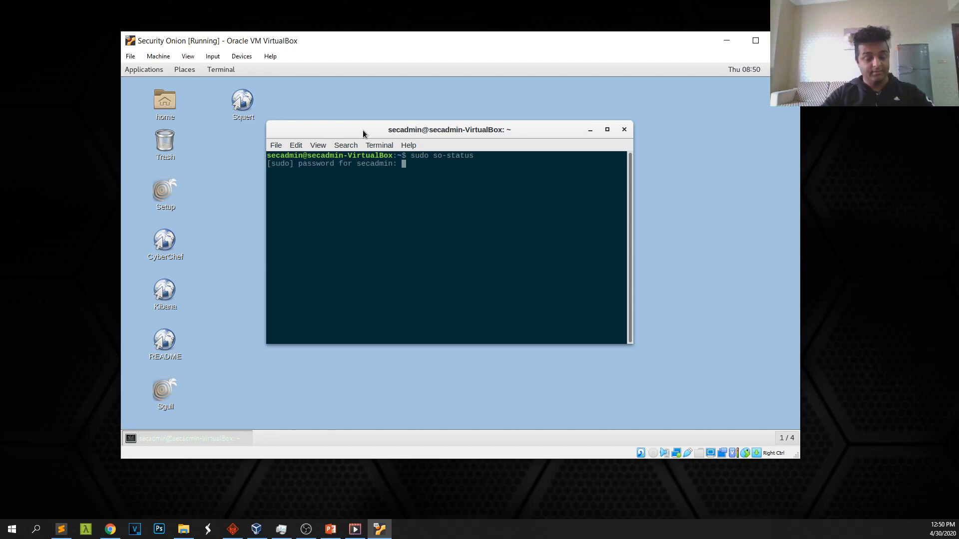
key(Return)
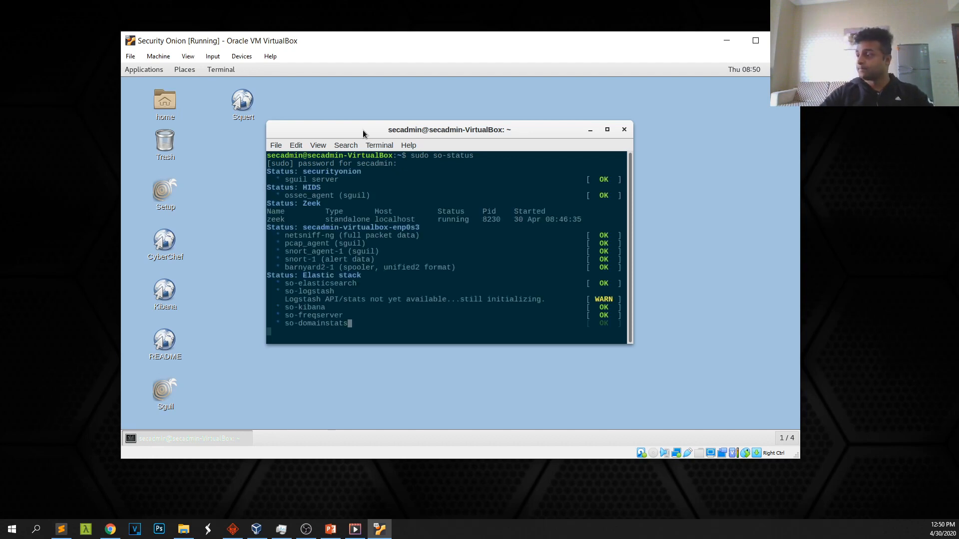
Enlarge the terminal and rerun so-status, showing all services OK except Logstash
drag(632, 343, 673, 415)
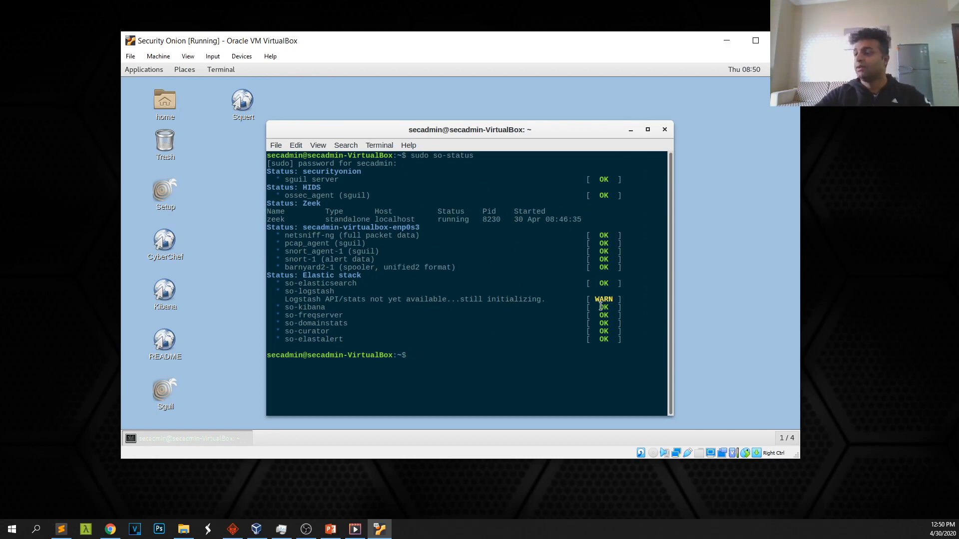
key(Up)
key(Return)
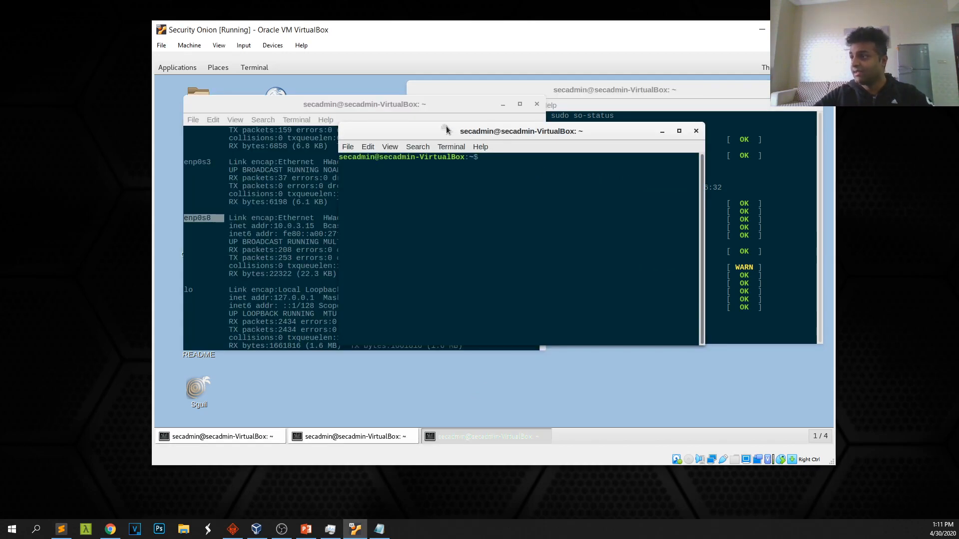
In a new terminal, type 'sudo tcpdump', correcting the 'sdup' typo
drag(444, 131, 415, 185)
text(sdup t)
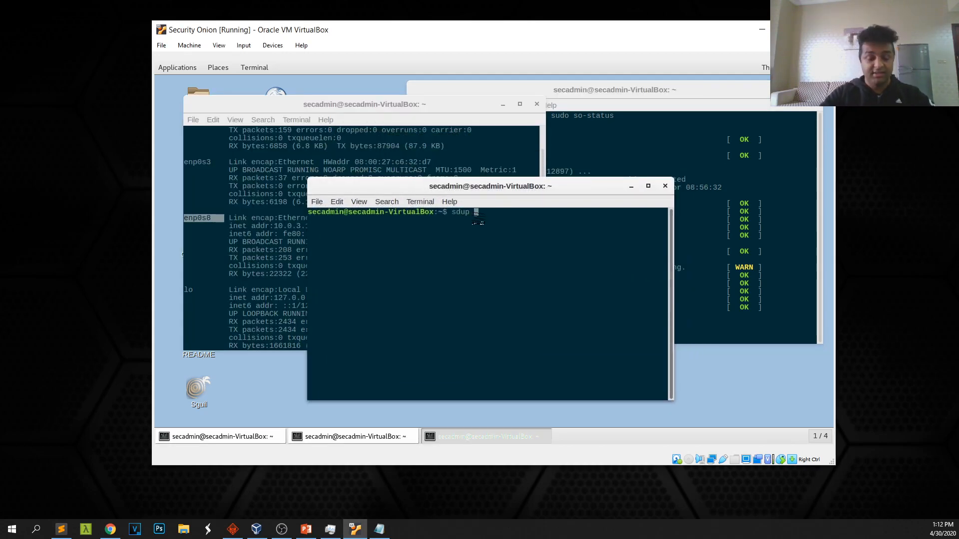
text(cpdump)
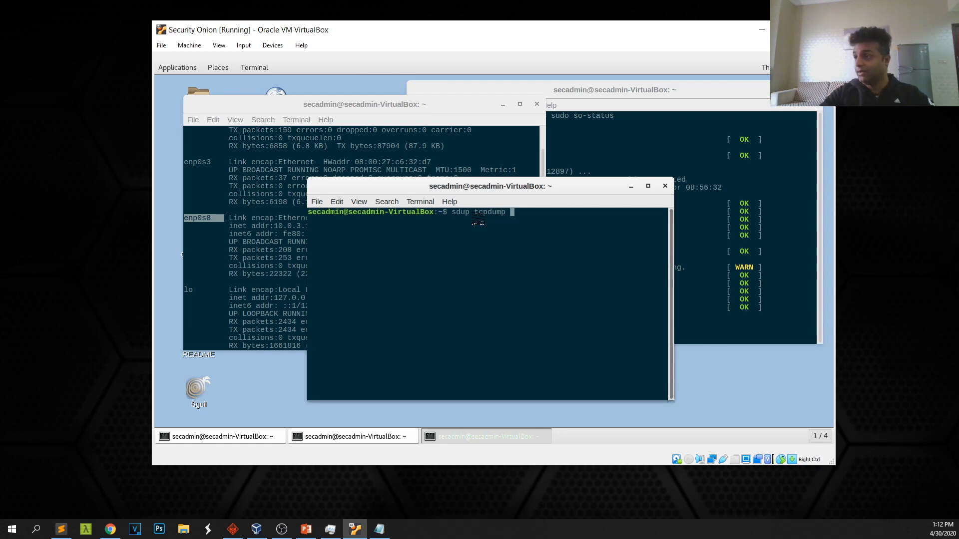
key(Left)
key(Left)
key(Left)
key(Left)
key(Left)
key(Left)
key(Left)
key(Left)
key(Left)
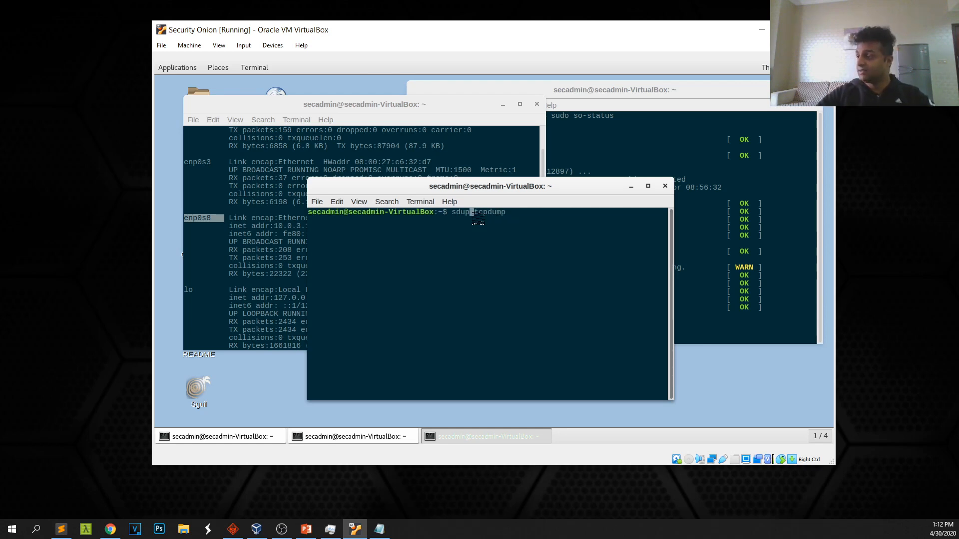
key(BackSpace)
text(o)
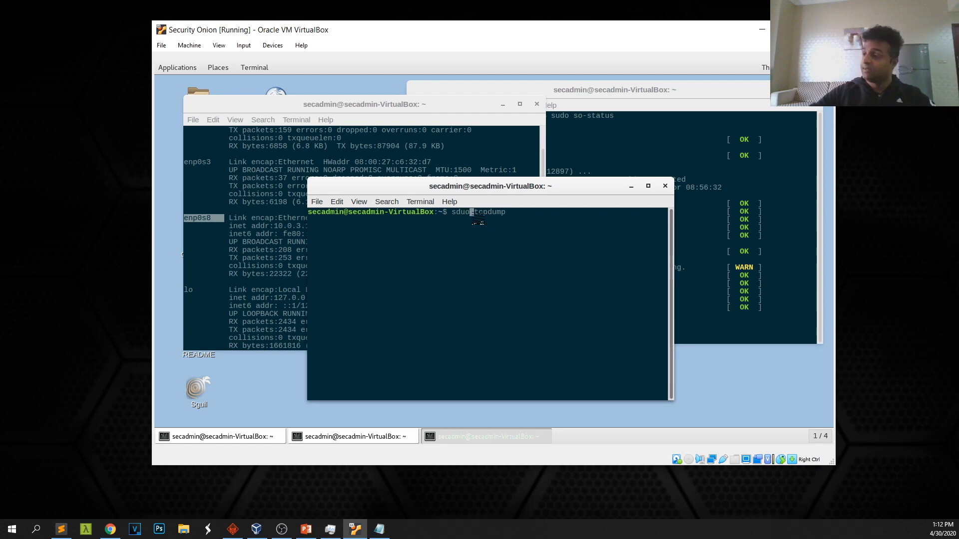
key(Right)
key(Right)
key(Right)
key(Right)
key(Right)
key(Right)
key(Right)
key(Right)
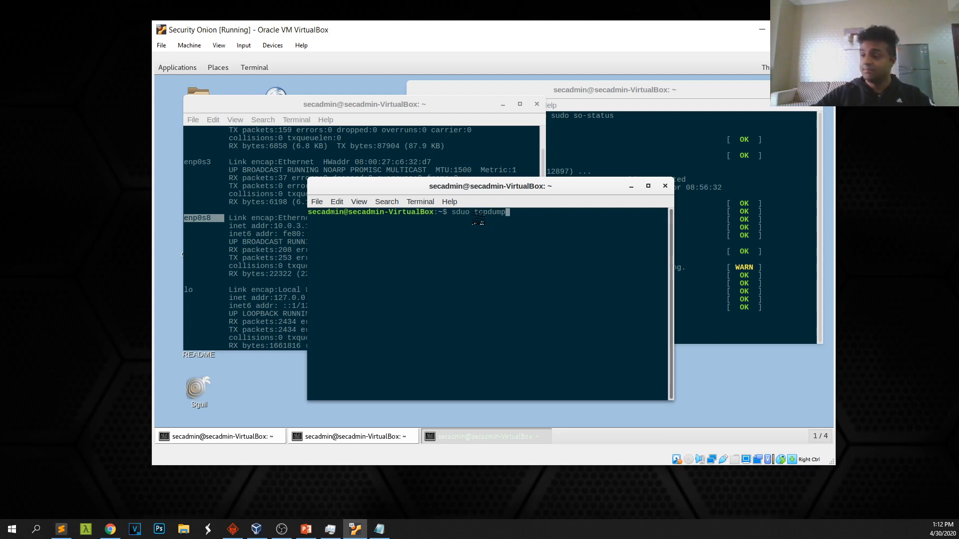
Complete the command as 'sudo tcpdump -i enp0s3 -v', fixing the remaining misspelling
text(-i )
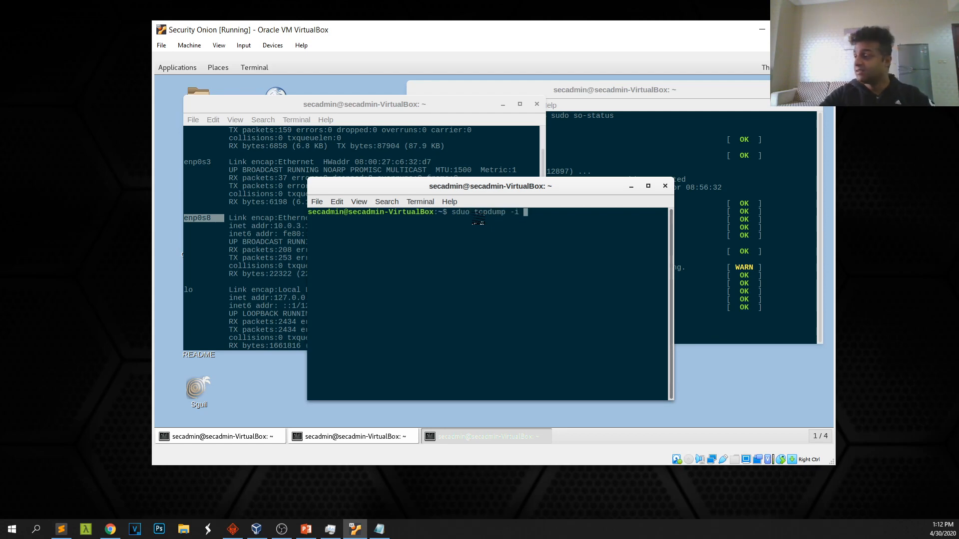
text(en)
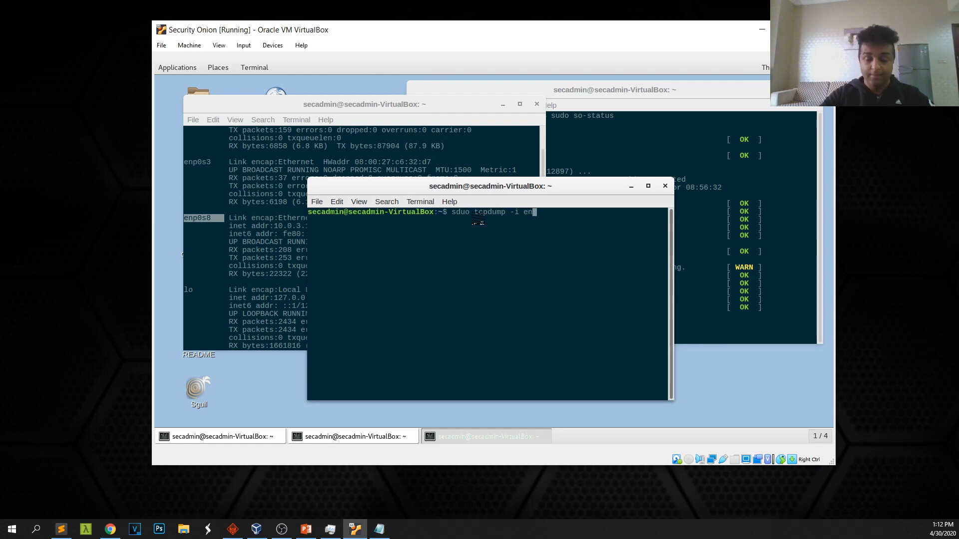
text(p0s3)
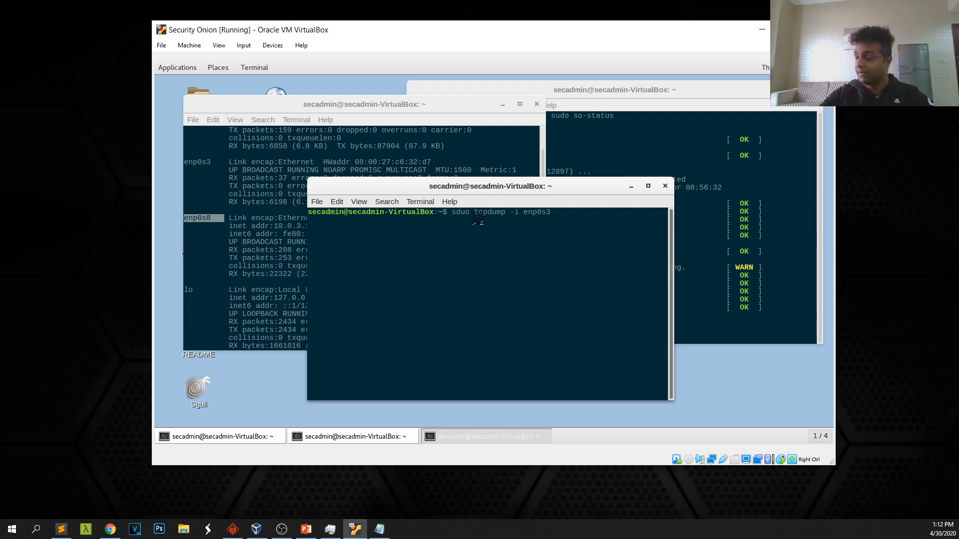
text(-v)
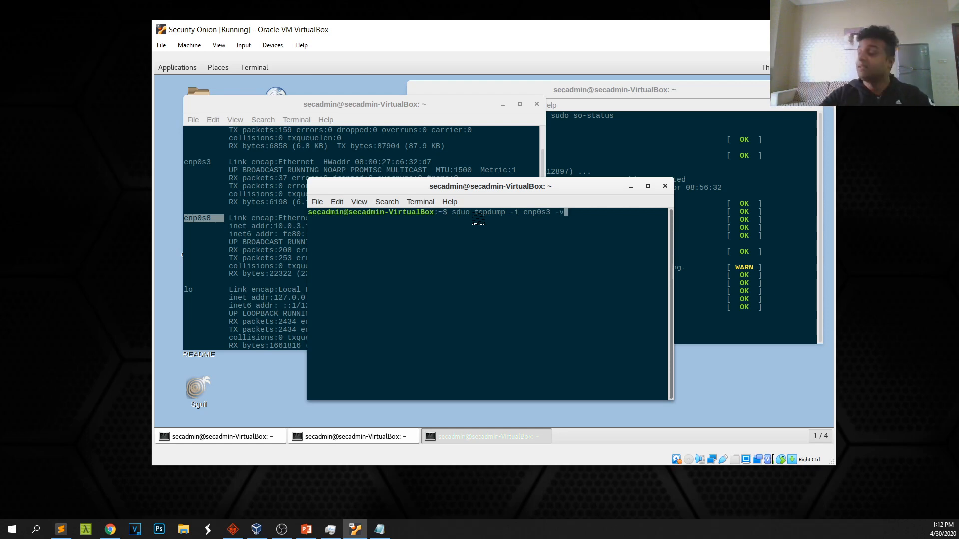
key(Left)
key(Left)
key(Left)
key(Left)
key(Left)
key(Left)
key(Left)
key(Left)
key(Left)
key(Left)
key(Left)
key(Left)
key(Left)
key(Left)
key(Left)
key(Left)
key(Left)
key(Left)
key(Left)
key(Left)
key(Right)
key(Right)
key(Right)
key(BackSpace)
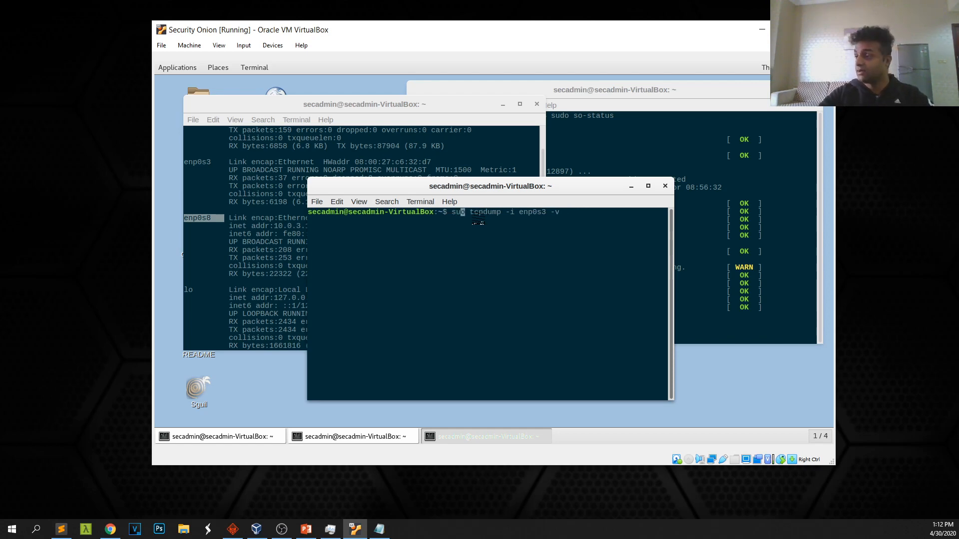
text(d)
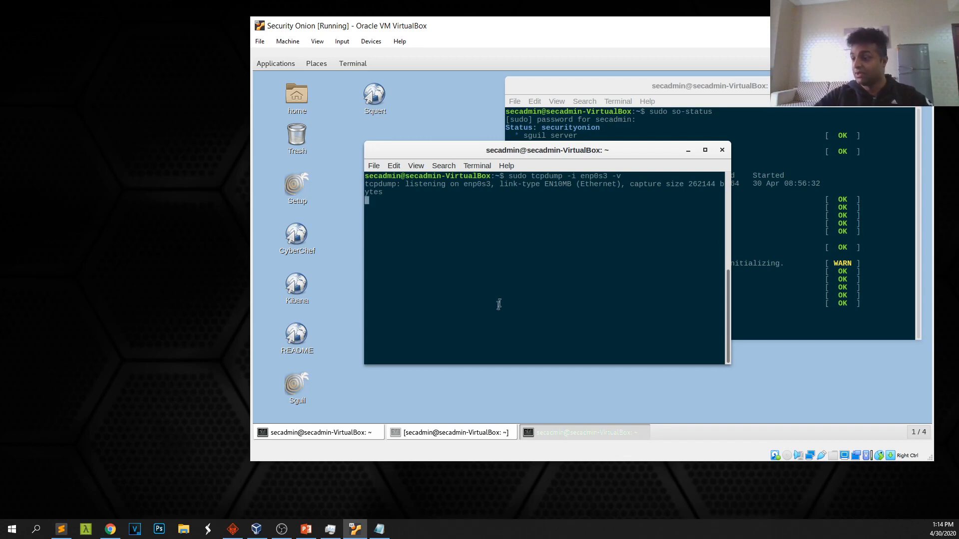
click(256, 528)
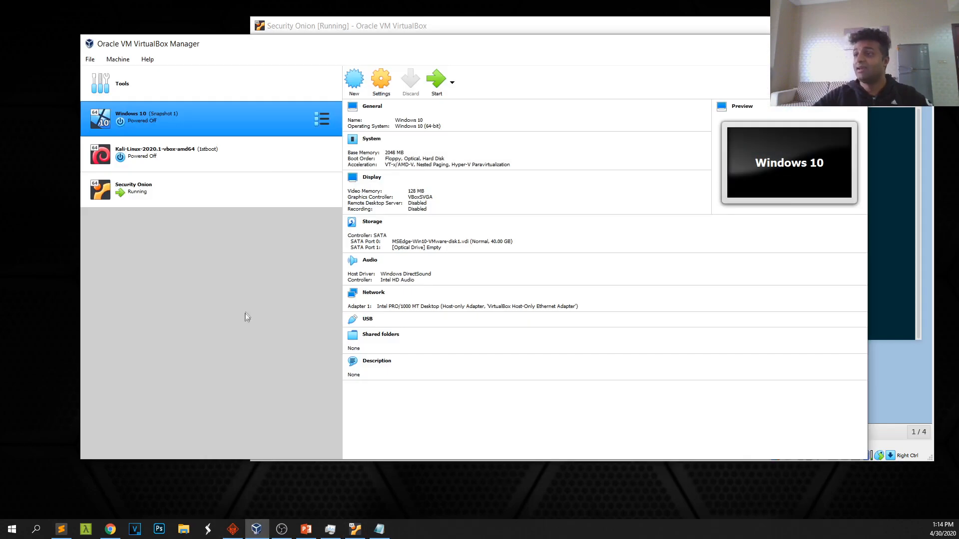
Start the Windows 10 VM, dismiss its mouse-integration notice, and reposition the tcpdump terminal
drag(314, 36, 324, 97)
double_click(150, 184)
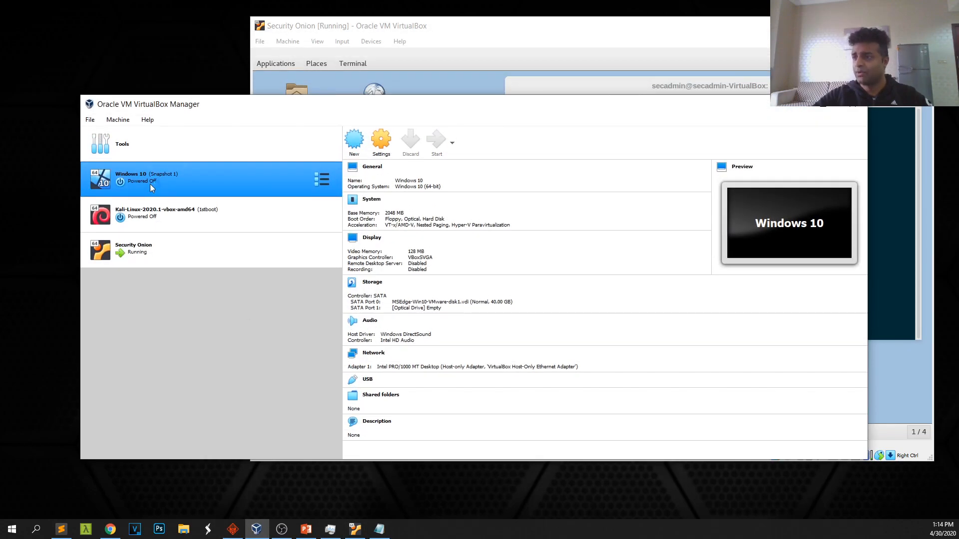
click(795, 103)
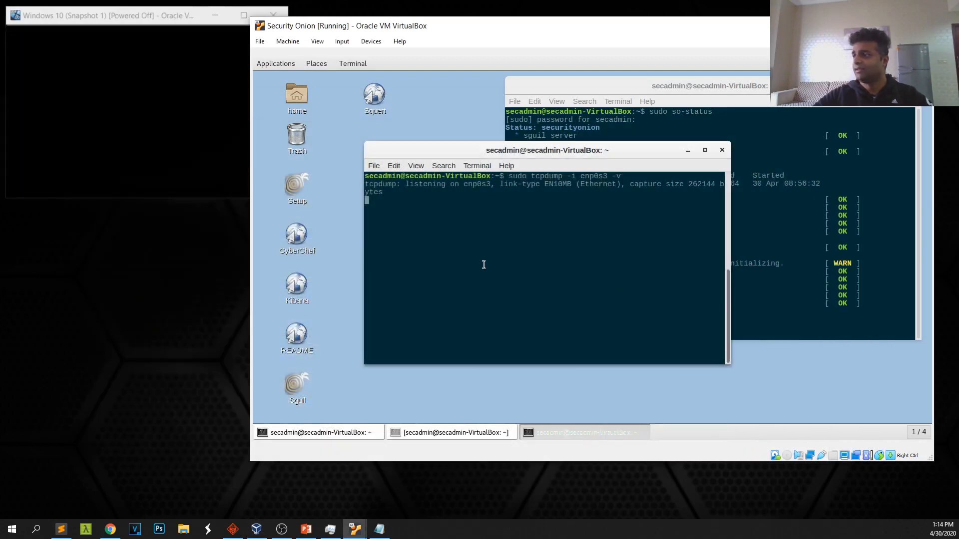
click(149, 7)
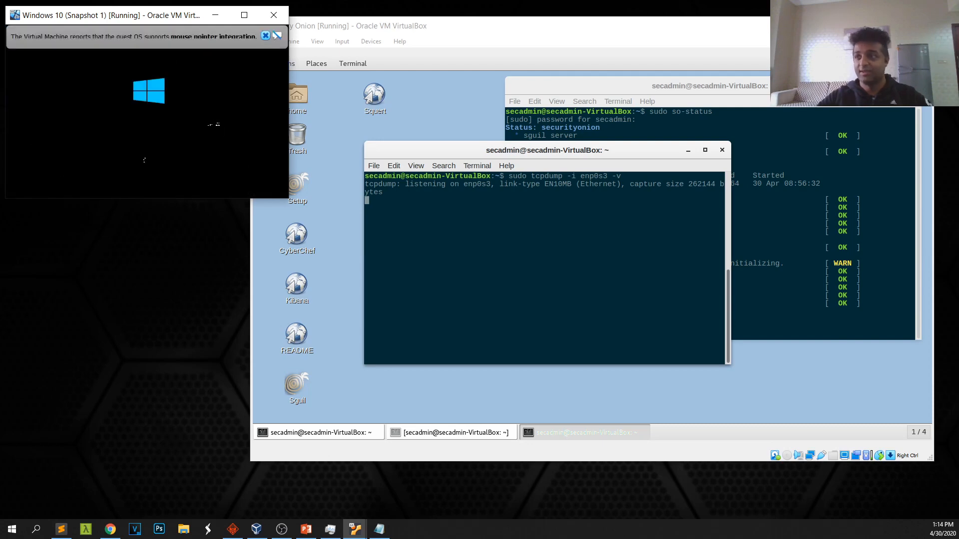
click(265, 35)
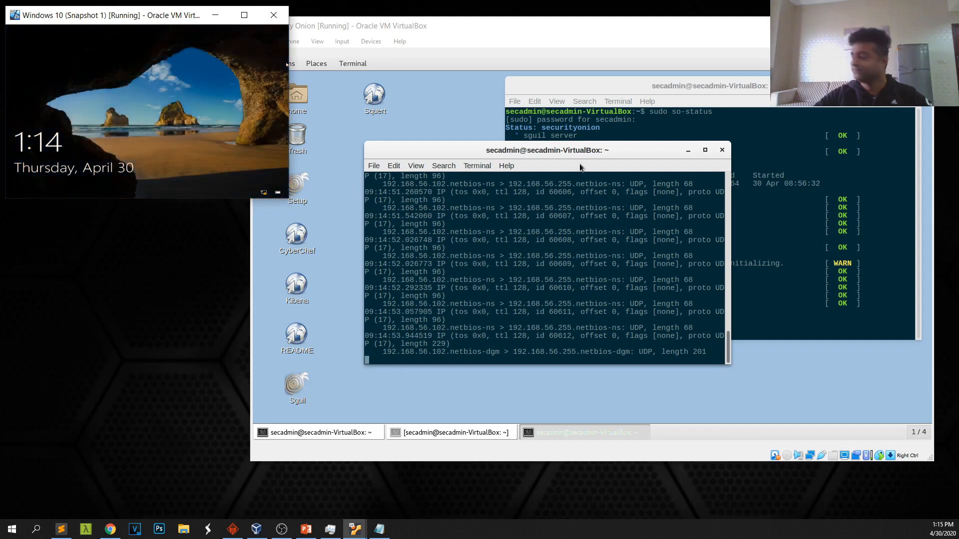
click(652, 159)
drag(652, 159, 620, 139)
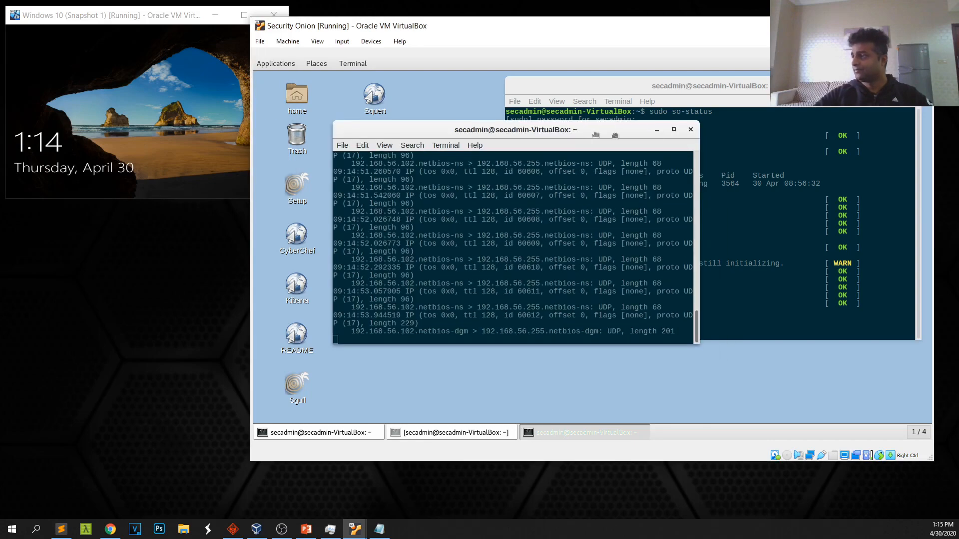
Minimise the tcpdump terminal, check the Windows 10 desktop, then return to Security Onion
click(656, 130)
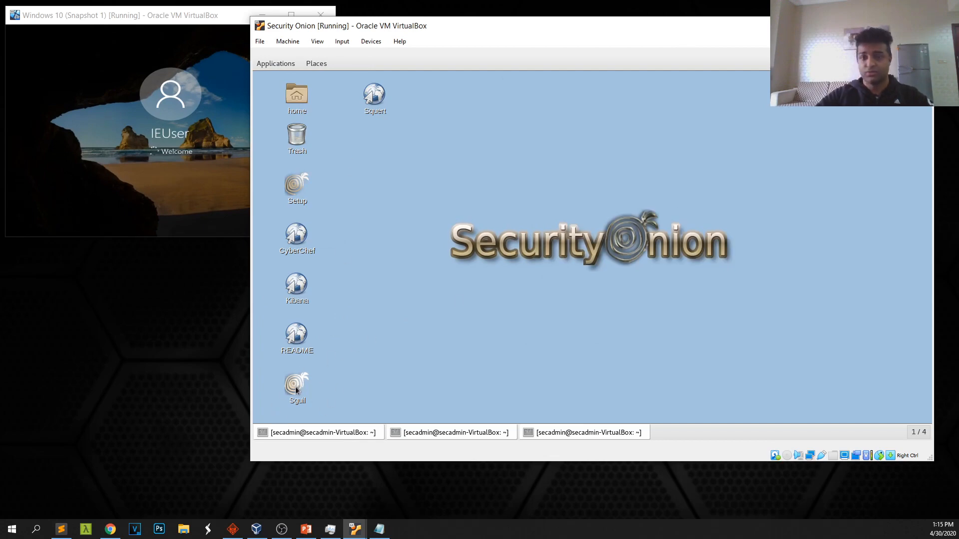
click(172, 120)
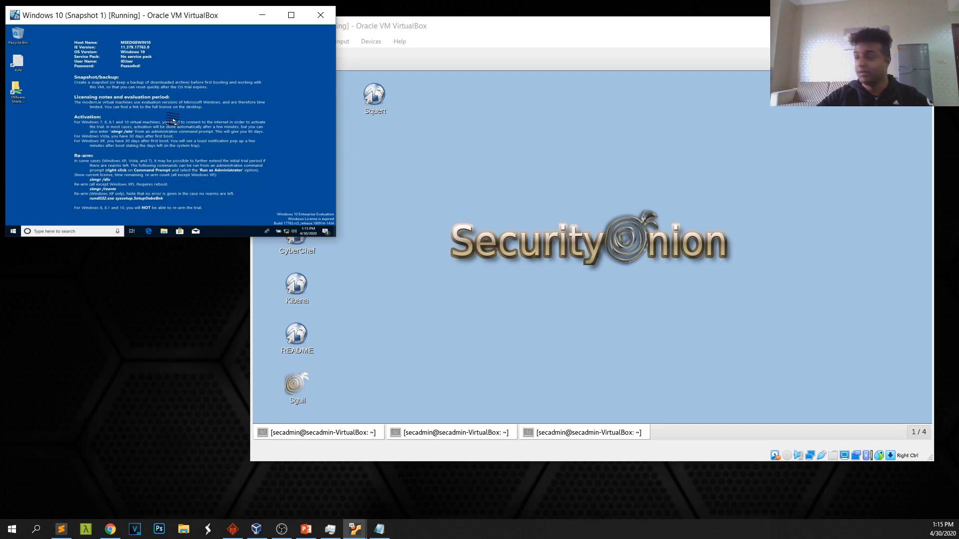
click(405, 34)
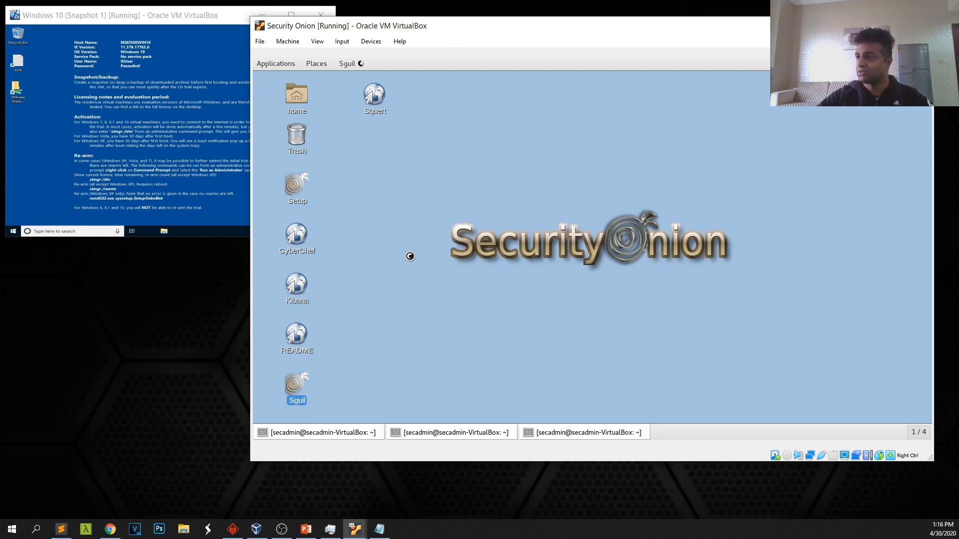
Run ipconfig in the Windows 10 guest to find IP 192.168.56.102, and bring the Sguil login into view
click(135, 216)
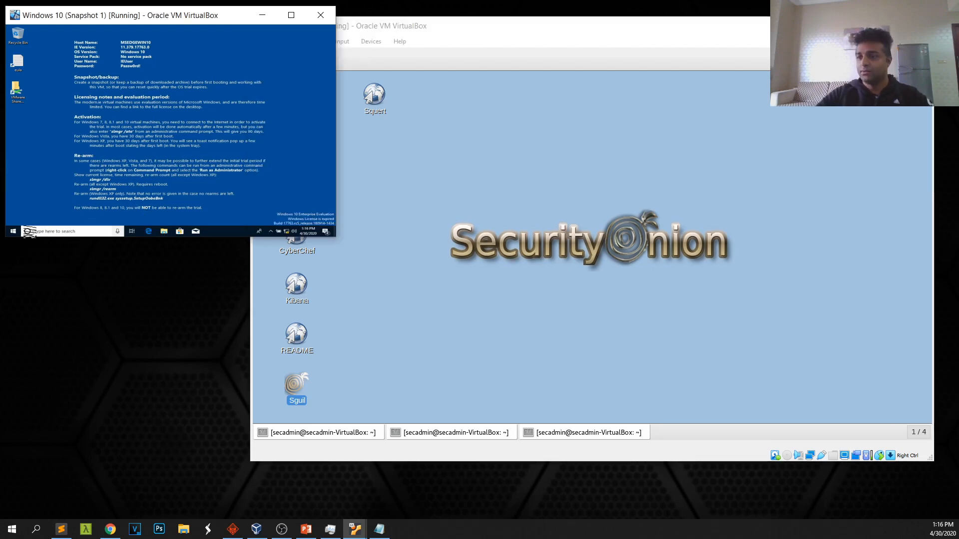
right_click(14, 230)
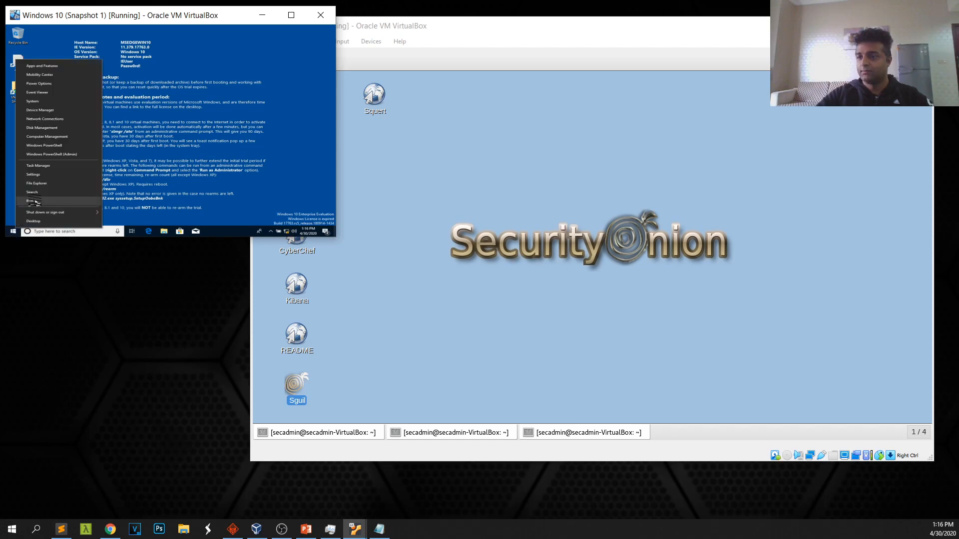
click(34, 201)
key(Return)
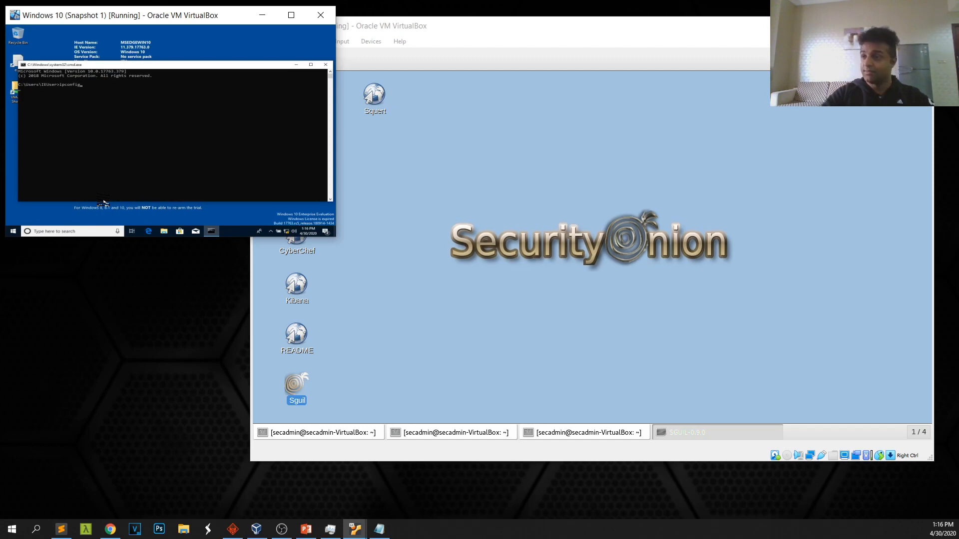
text(ipconfig)
key(Return)
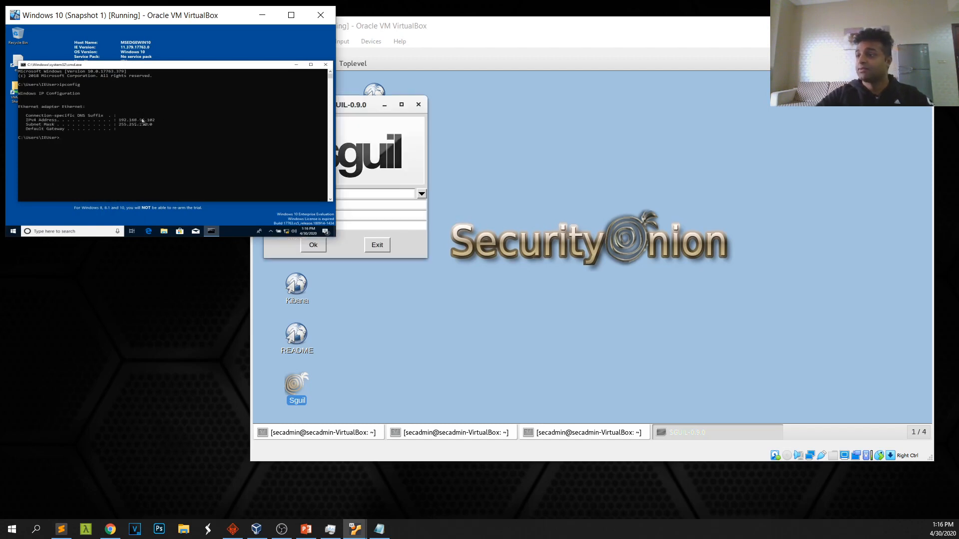
mouse_move(355, 116)
mouse_down()
mouse_move(484, 126)
mouse_move(513, 143)
mouse_up()
Log in to Sguil with the username saved in the Sublime Text notes and the account password
click(61, 529)
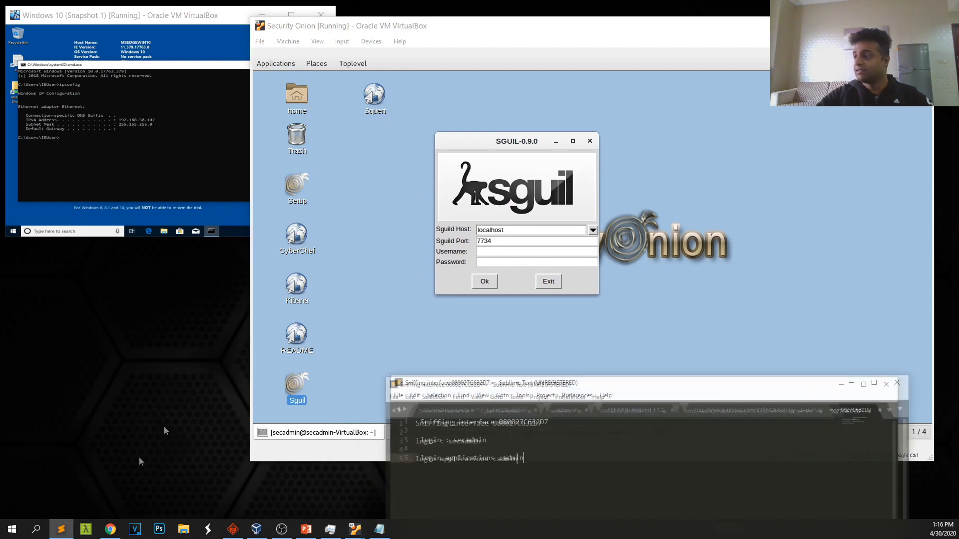
double_click(513, 458)
key(ctrl+c)
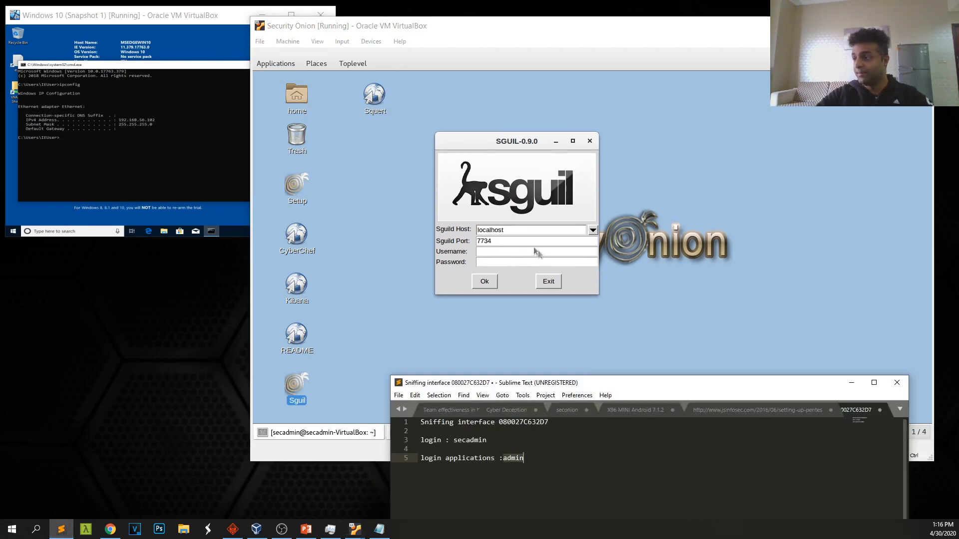
click(509, 251)
key(ctrl+v)
key(Tab)
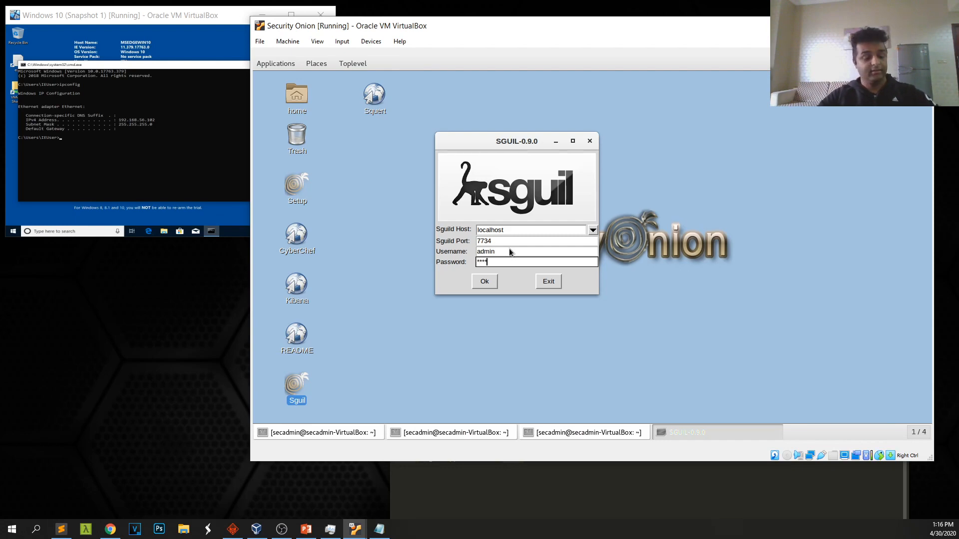
key(Return)
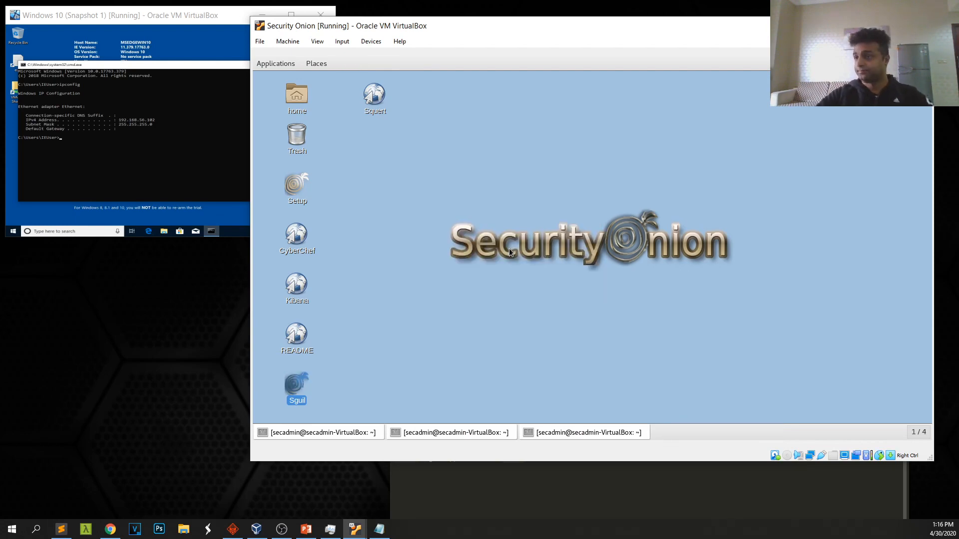
Enlarge the Sguil network selection window and start the Sguil console
click(307, 257)
click(308, 258)
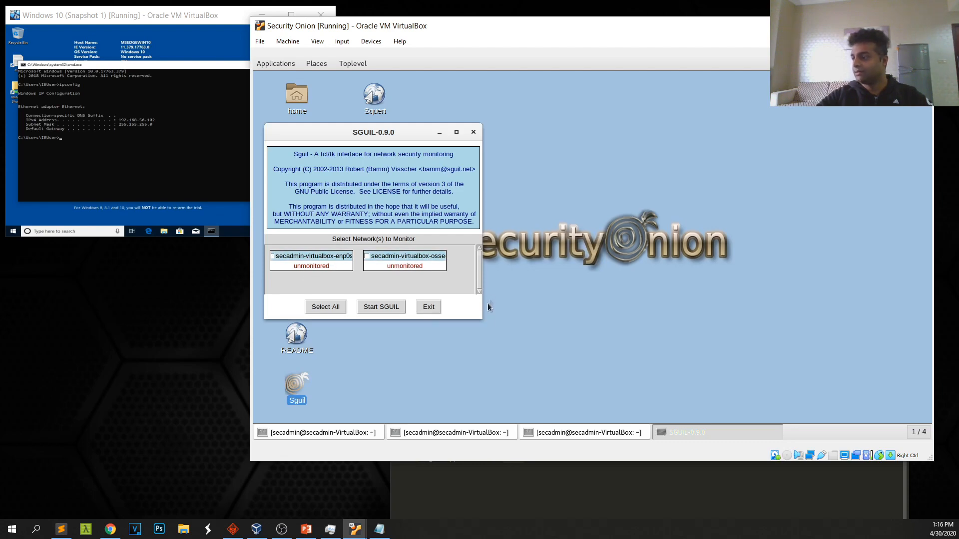
drag(480, 320, 633, 357)
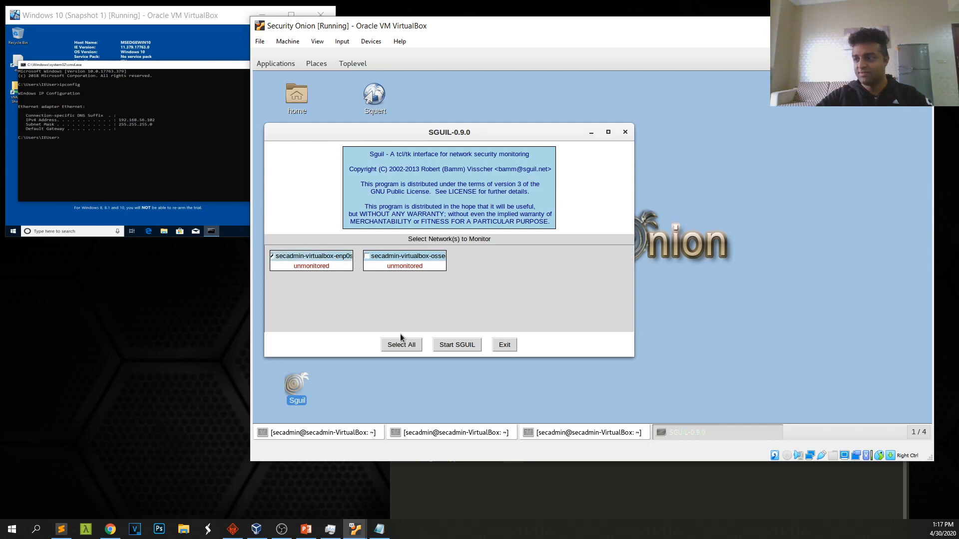
click(463, 347)
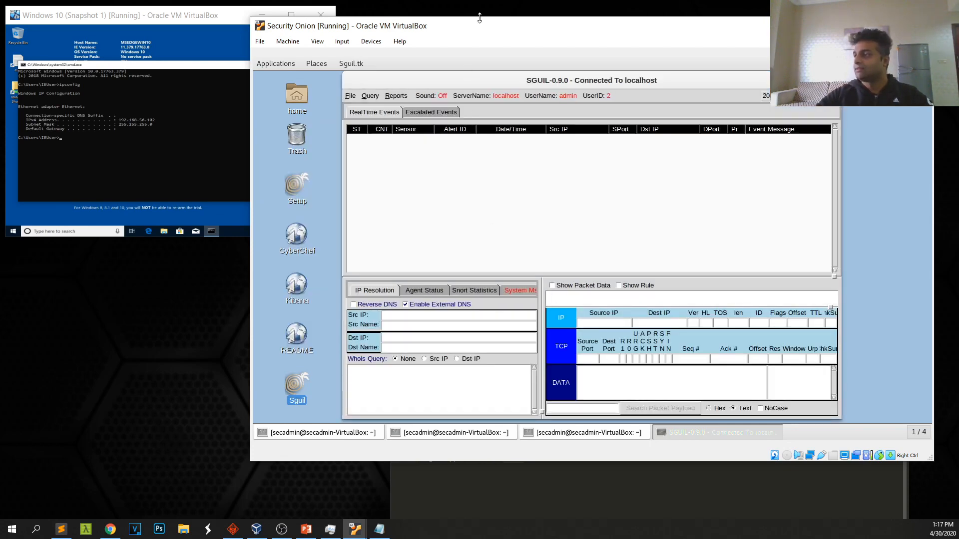
Rearrange the Security Onion and Sguil windows, then launch the Kali-Linux VM from VirtualBox Manager
drag(484, 17, 504, 13)
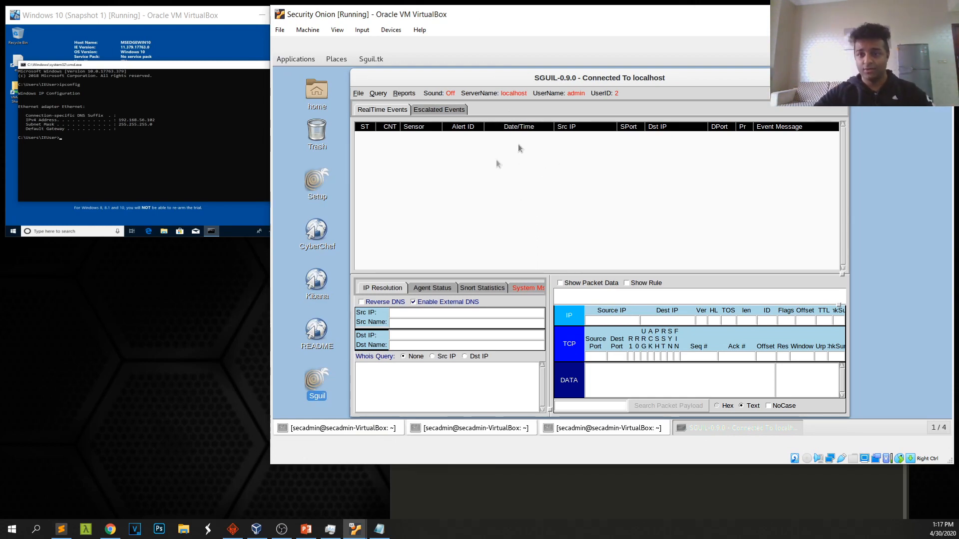
drag(523, 79, 550, 81)
double_click(531, 81)
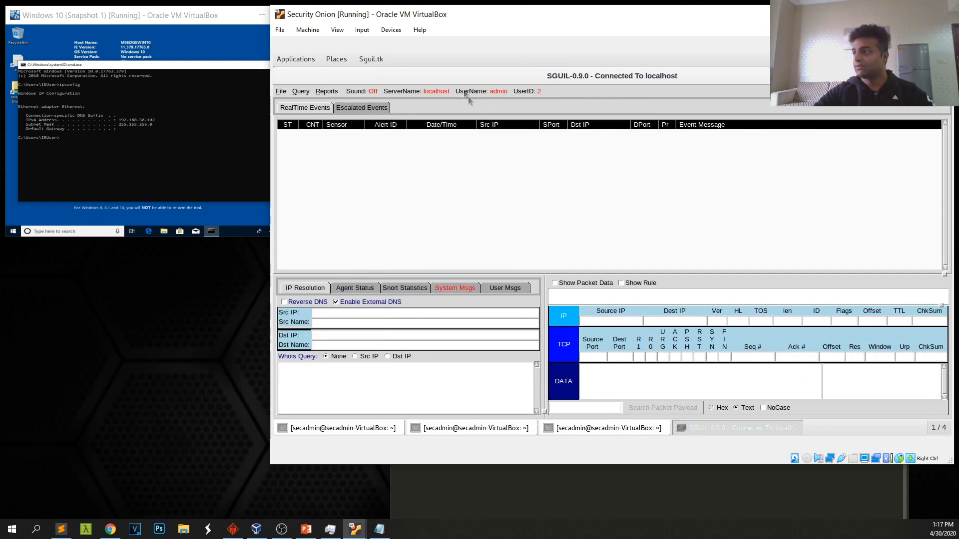
double_click(461, 78)
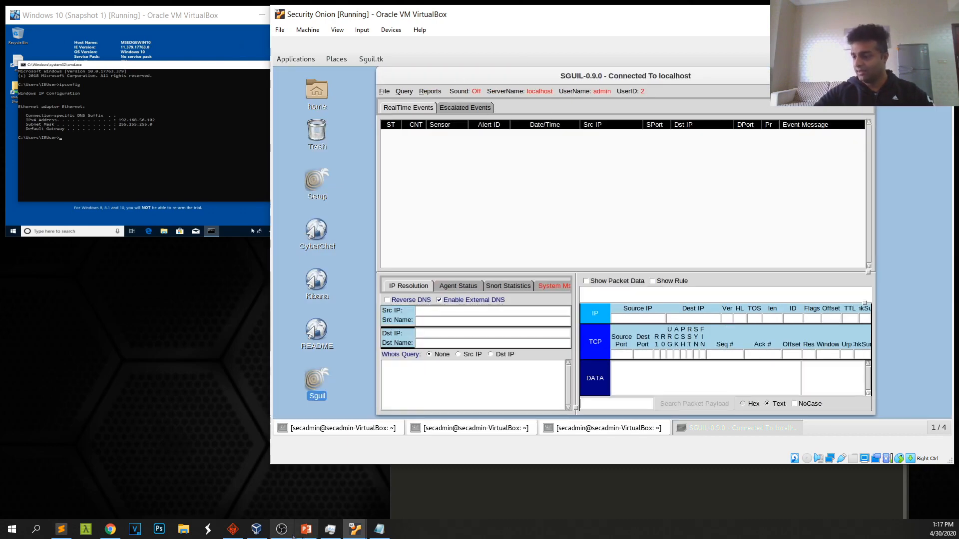
click(256, 529)
double_click(165, 212)
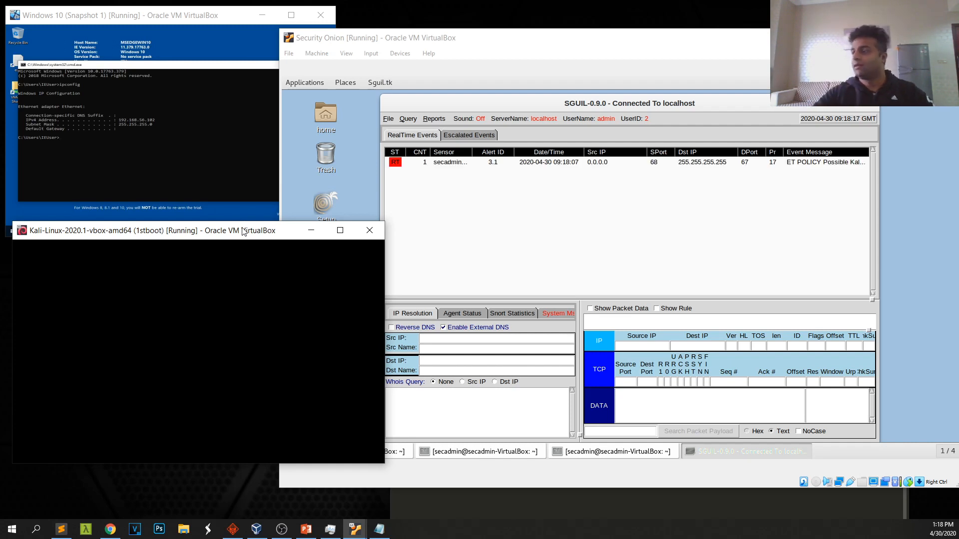
Select the Kali hostname DHCP alert in Sguil and widen the console to show full messages
click(489, 43)
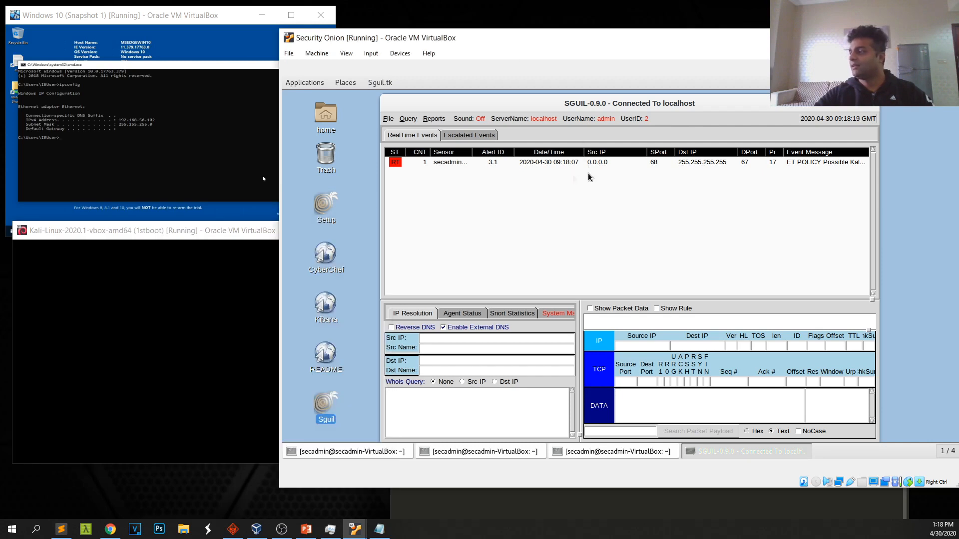
drag(688, 104, 636, 97)
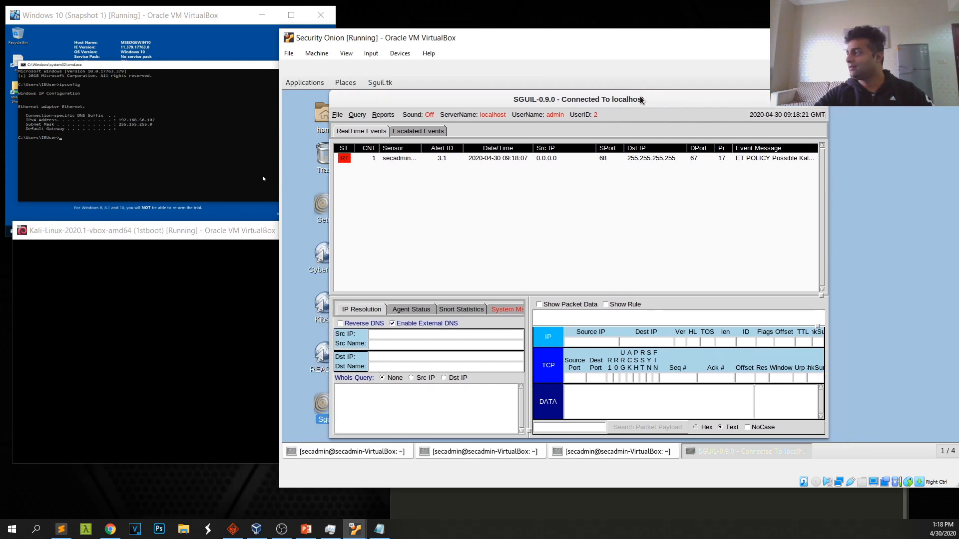
click(783, 158)
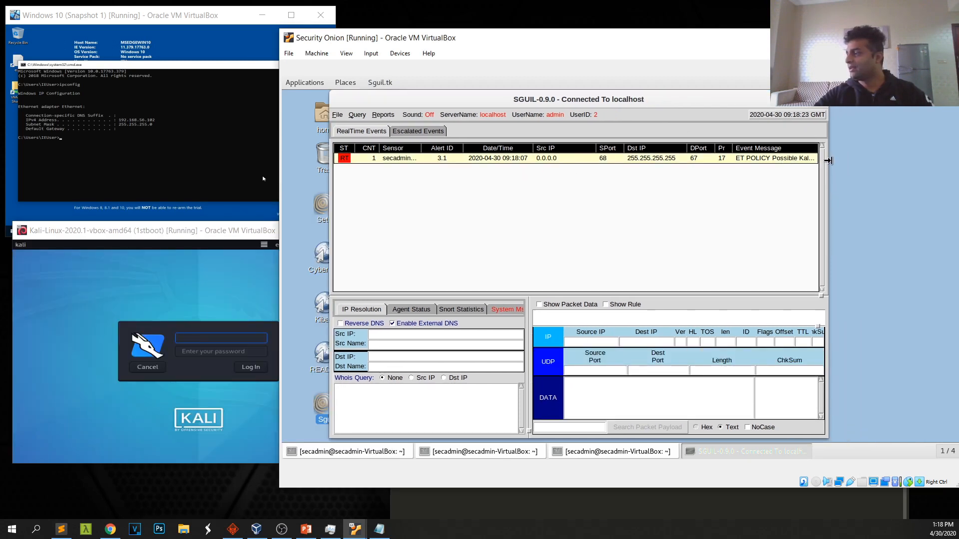
drag(828, 158, 932, 158)
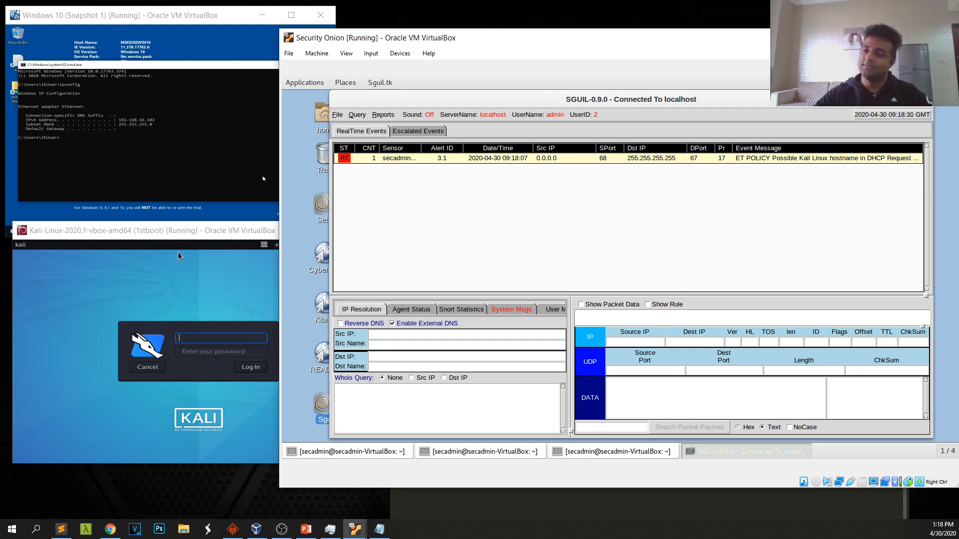
Log in to the Kali guest with its username and password, and reposition its window
drag(141, 231, 136, 238)
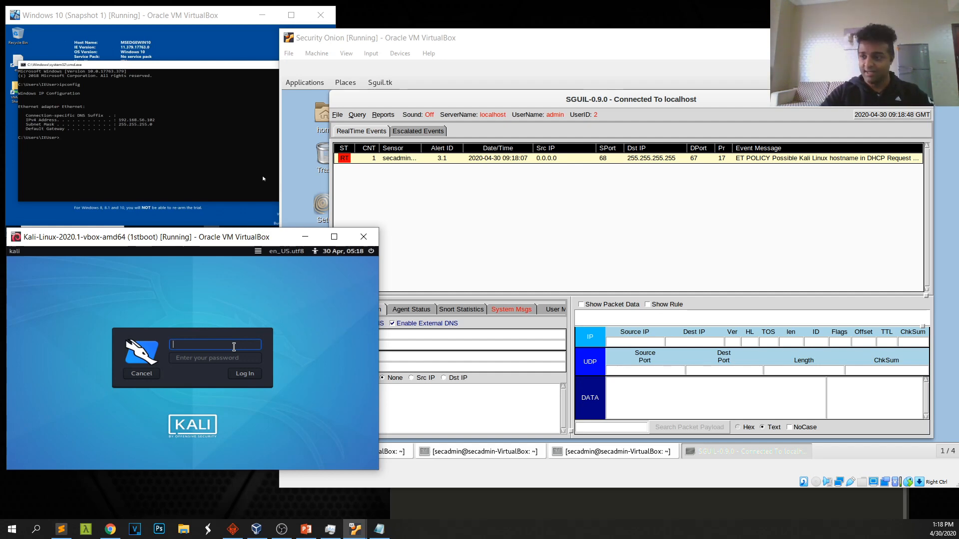
text(ksl)
key(BackSpace)
key(BackSpace)
text(ali)
key(Tab)
text(kali)
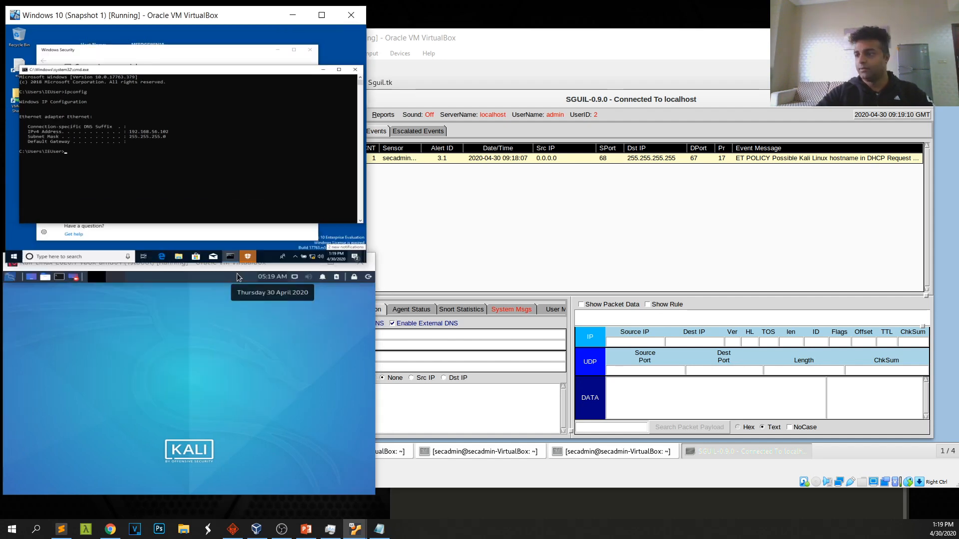
click(219, 278)
drag(218, 265, 237, 279)
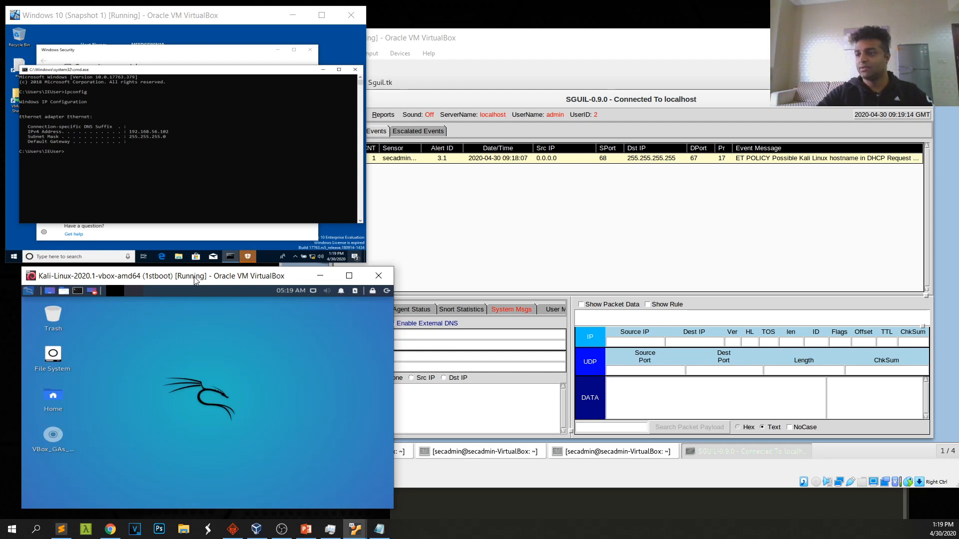
drag(207, 280, 193, 277)
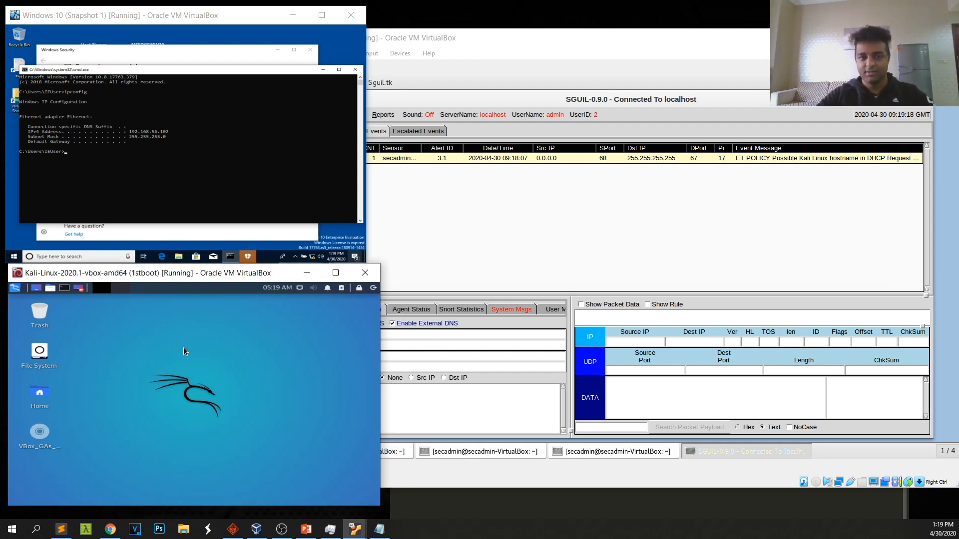
Open a Kali terminal and start typing the command 'nmap 192.168.56.'
key(ctrl+alt+t)
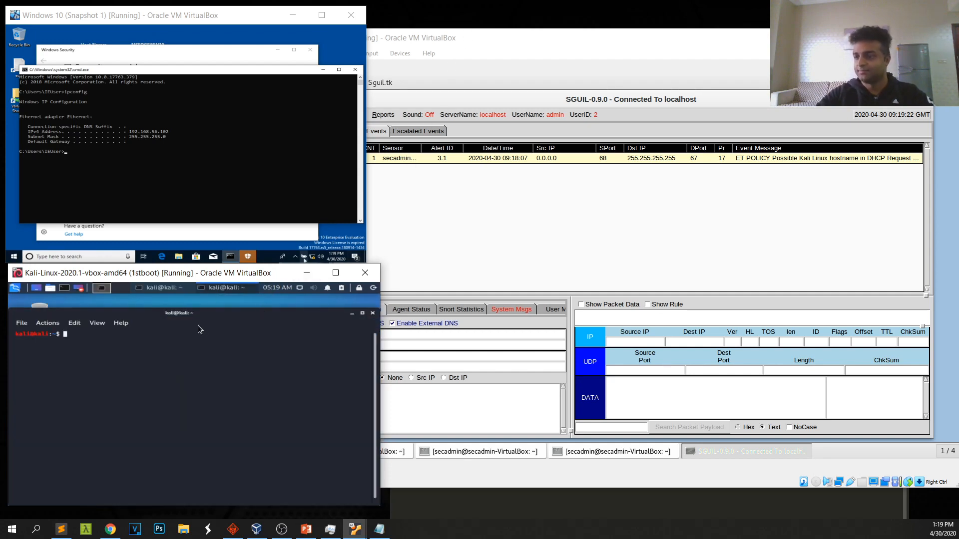
drag(381, 264, 364, 272)
click(487, 27)
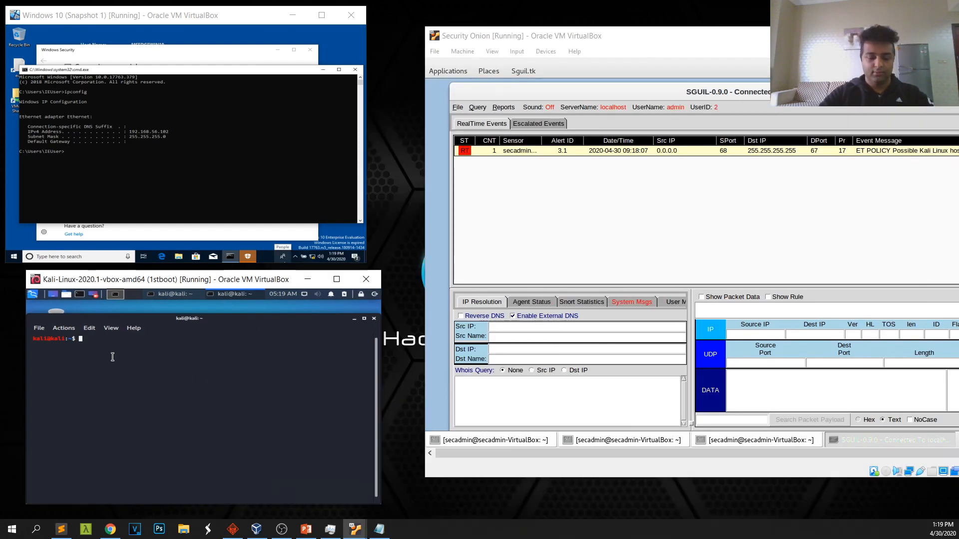
text(nmap )
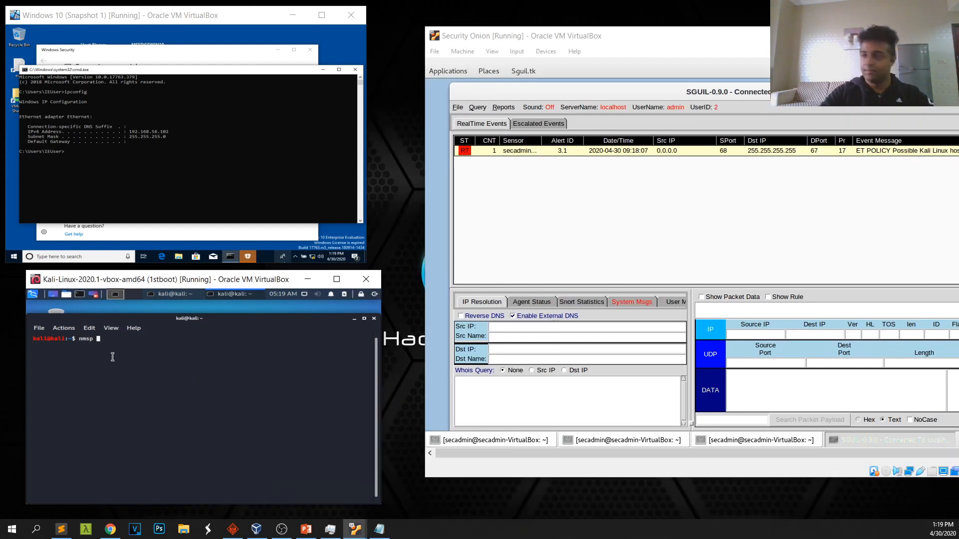
text(192.168)
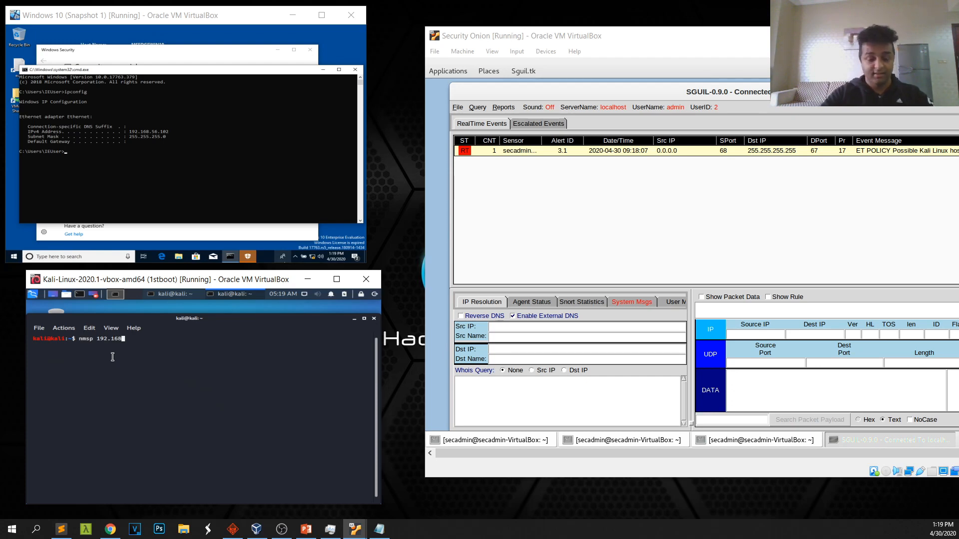
text(.56.102)
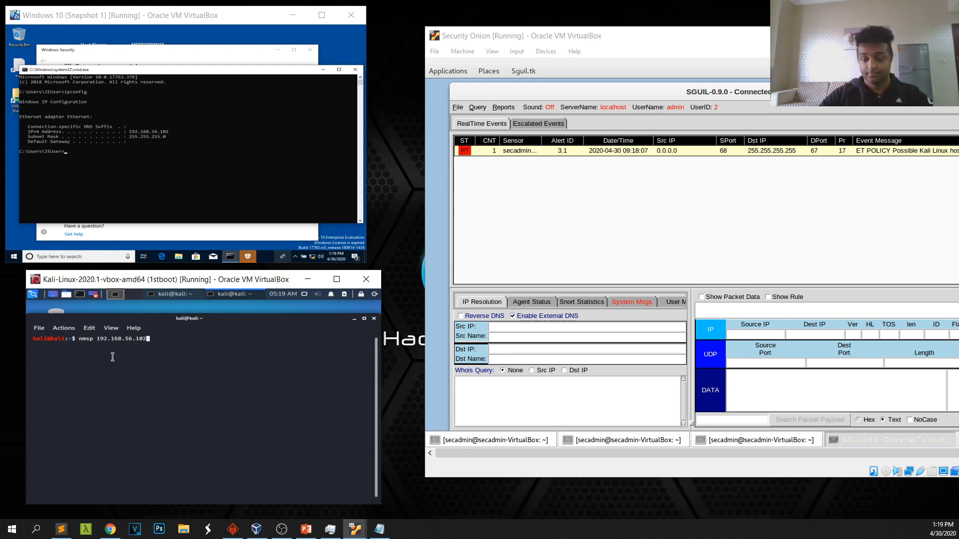
Correct the typo so the command reads 'nmap 192.168.56.102' and run the scan
key(Left)
key(Left)
key(Left)
key(Left)
key(Left)
key(Left)
key(Left)
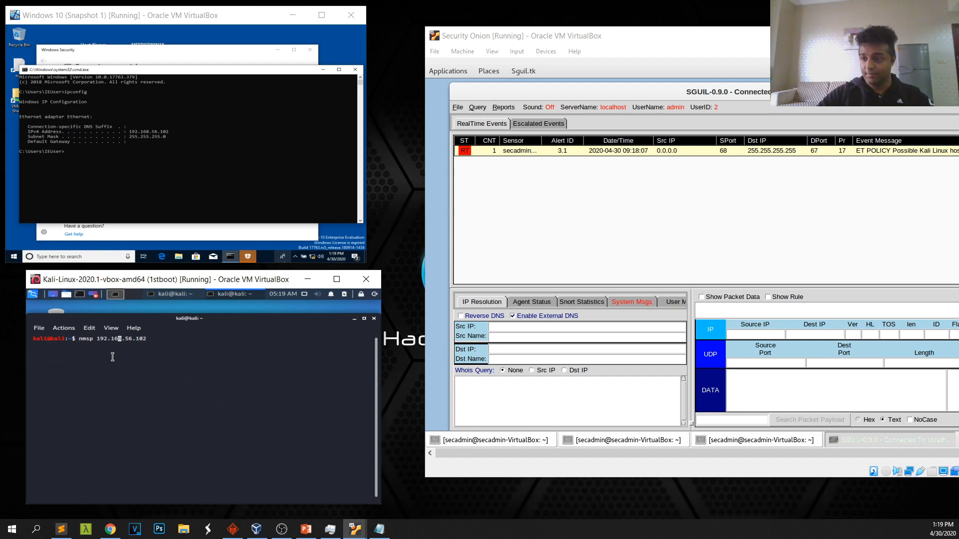
key(BackSpace)
key(Delete)
text(ap)
key(Return)
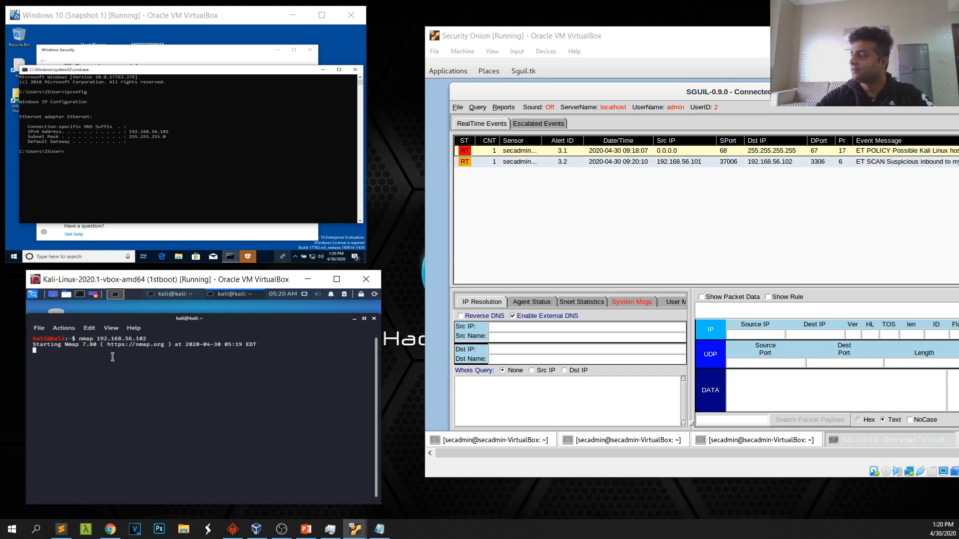
Move the Security Onion window, select the MySQL port 3306 scan alert, and check the Kali and Windows VMs
drag(633, 42, 506, 31)
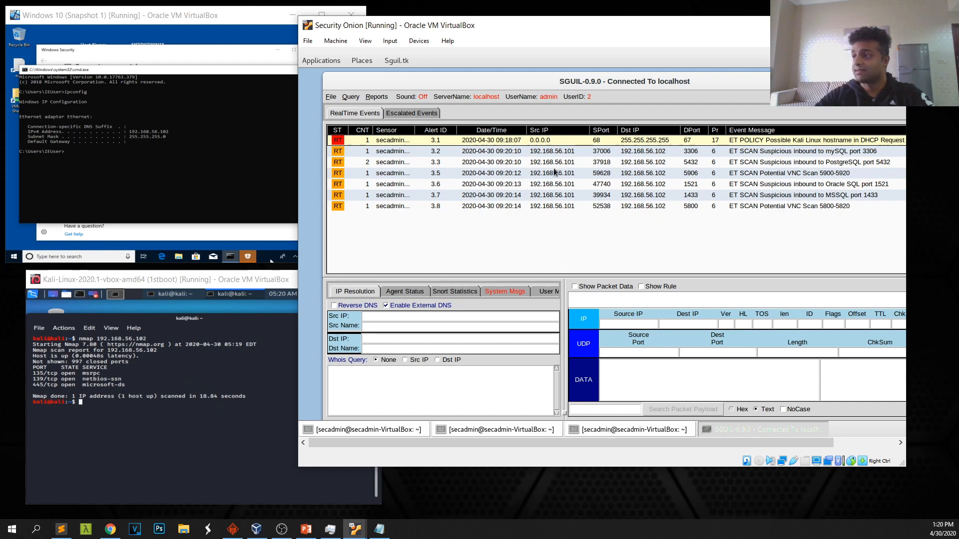
click(749, 154)
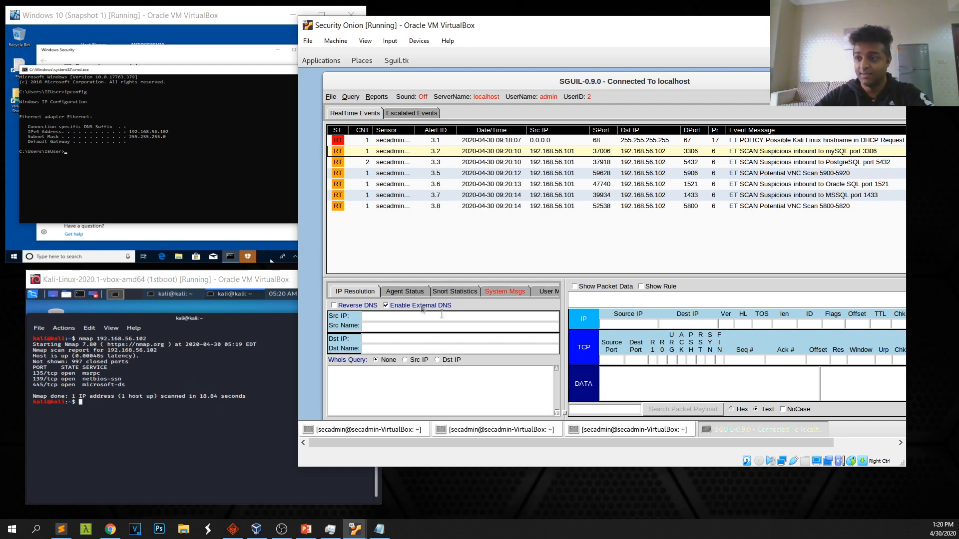
click(220, 284)
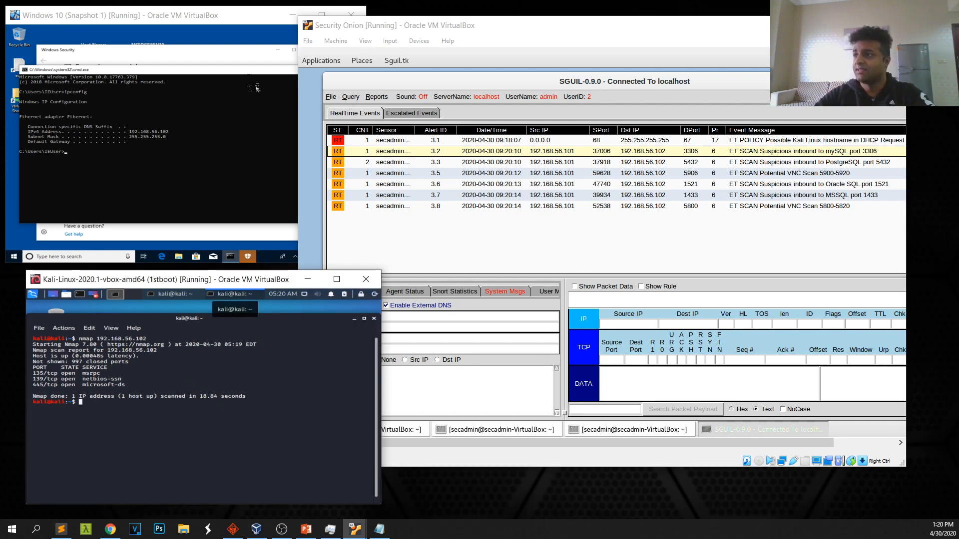
click(244, 18)
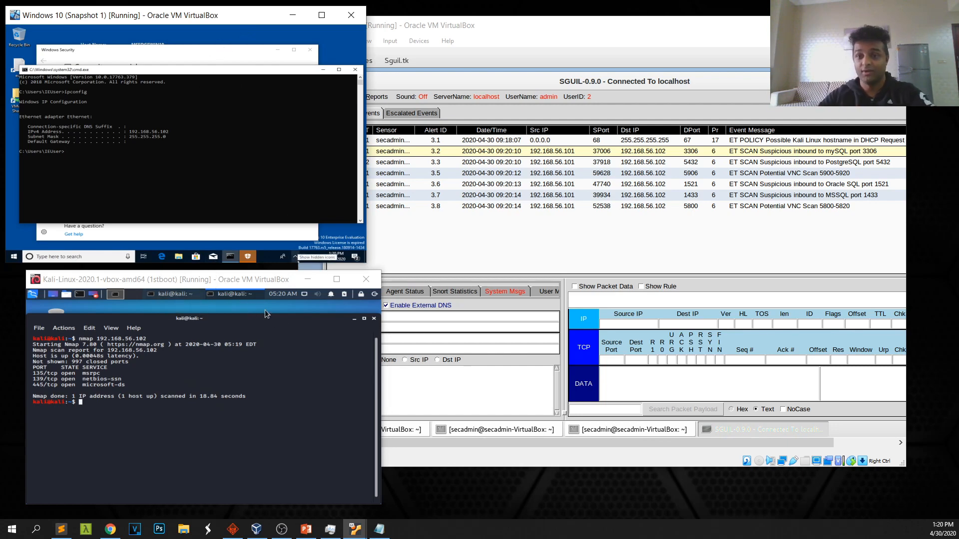
Restore and reposition the Sguil console, then reselect the MySQL port 3306 scan alert
click(557, 30)
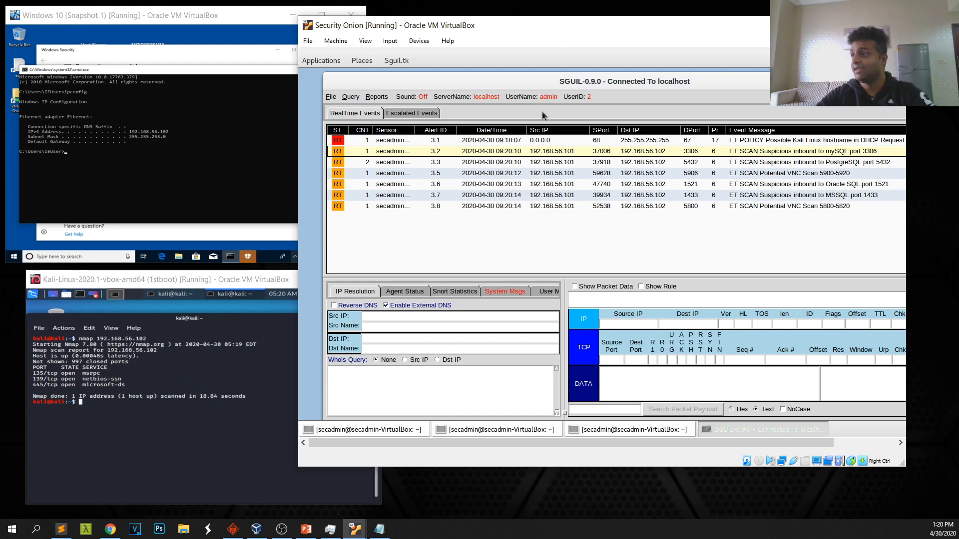
double_click(477, 84)
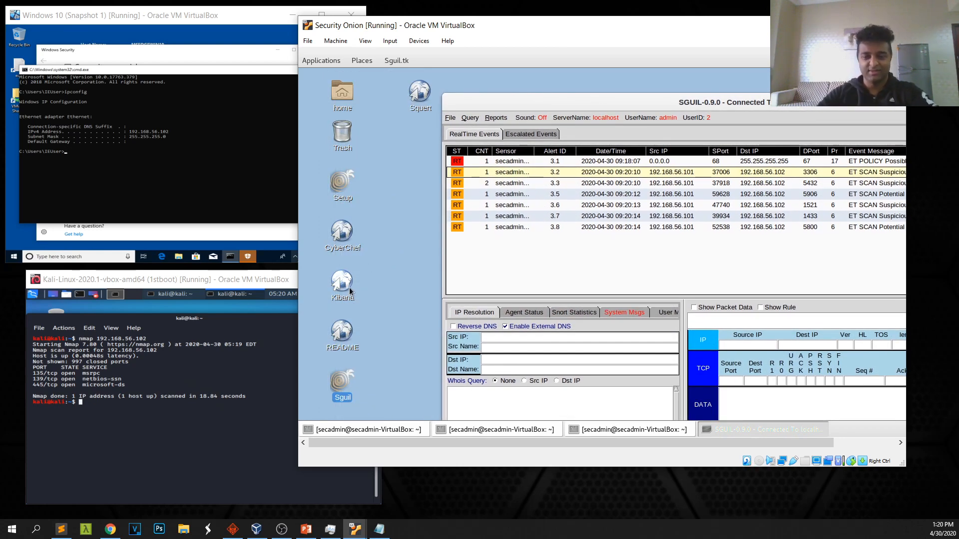
drag(558, 101, 428, 86)
click(433, 159)
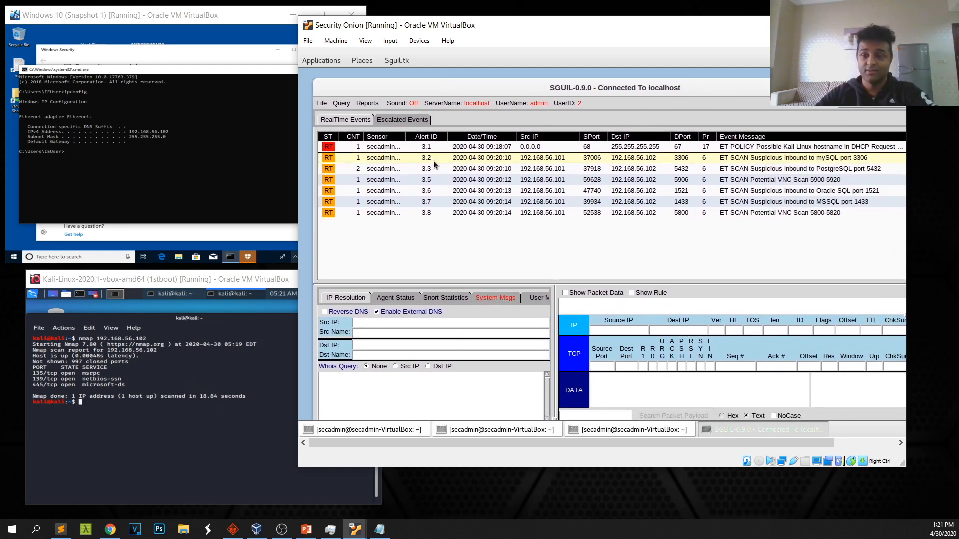